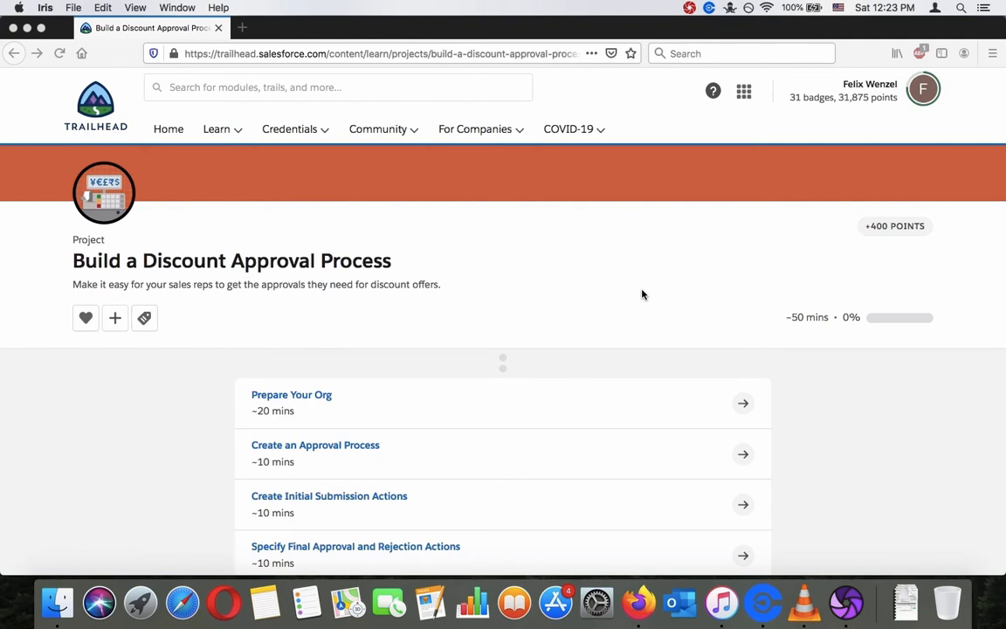
Step: Open the Prepare Your Org unit and read into its discount-approval rules introduction
scroll(642, 295, "down", 2)
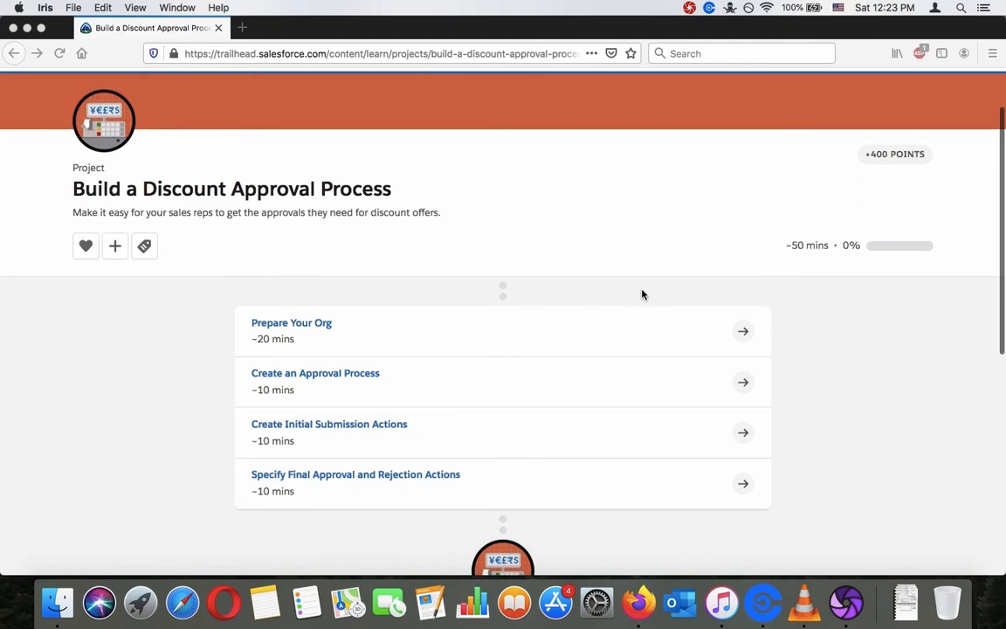
left_click(808, 244)
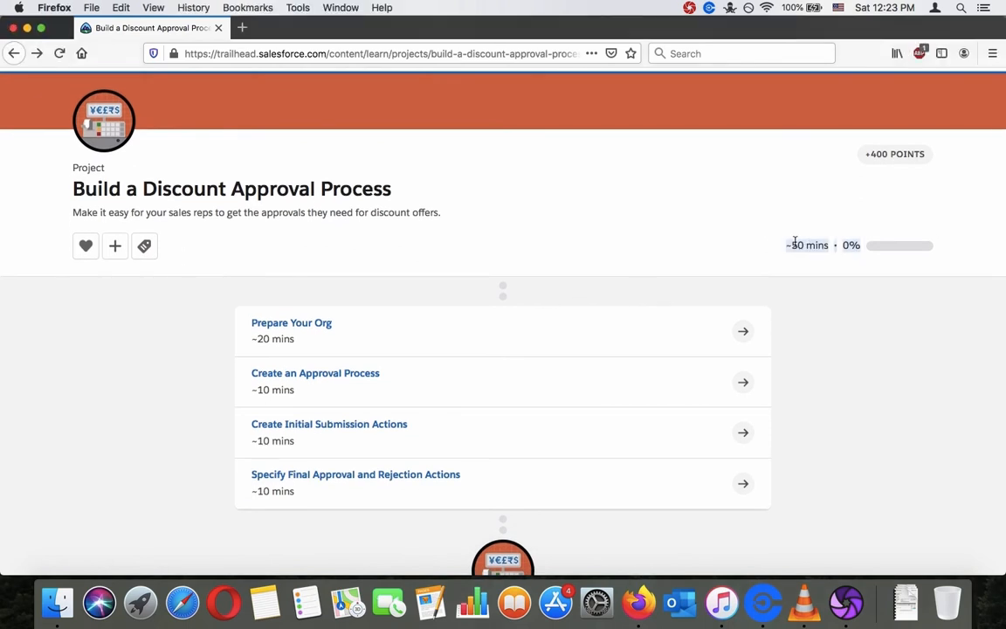
scroll(699, 240, "up", 2)
scroll(699, 240, "down", 4)
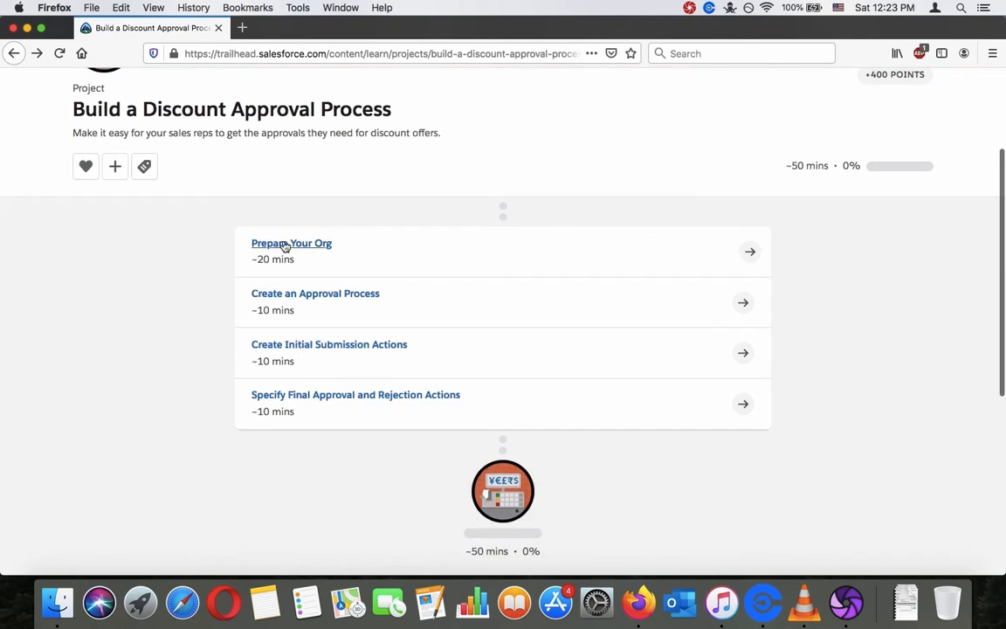
scroll(166, 265, "up", 3)
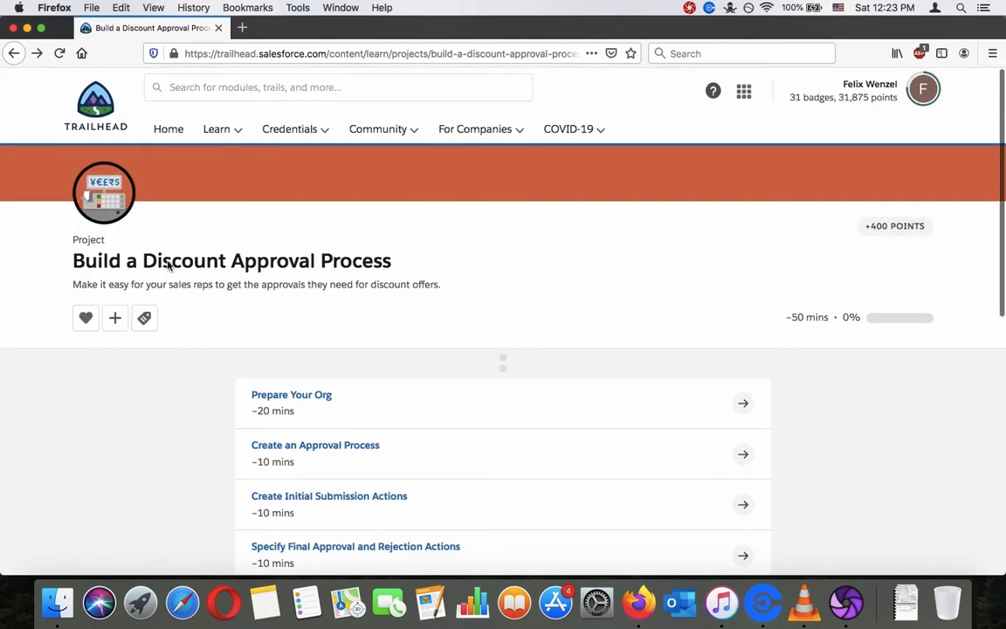
left_click(291, 399)
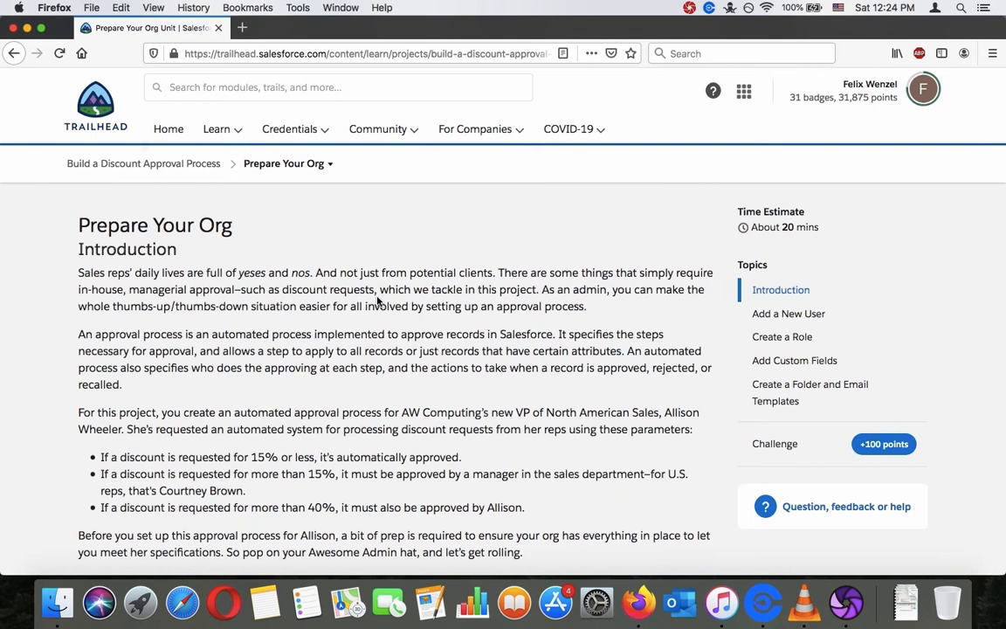
scroll(378, 300, "down", 2)
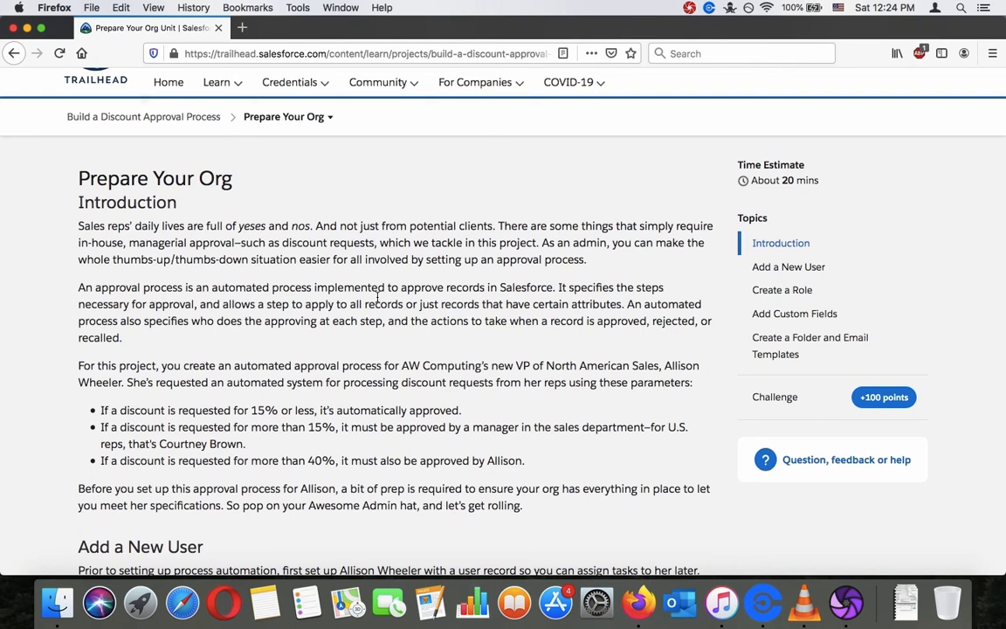
scroll(377, 297, "down", 5)
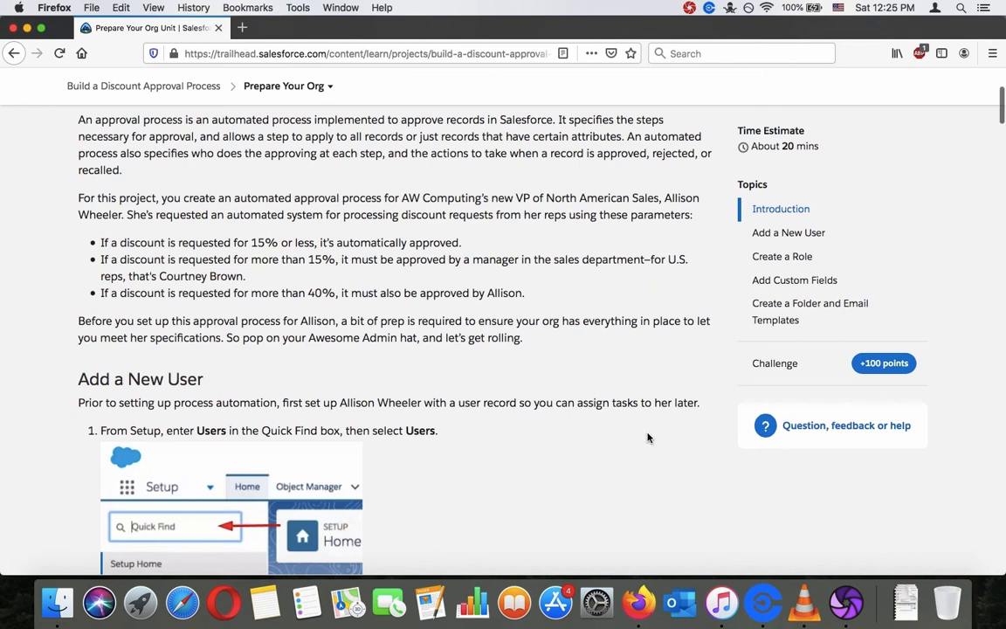
Step: Scroll through the unit down to the Discount Approval Process org challenge section
scroll(647, 436, "down", 2)
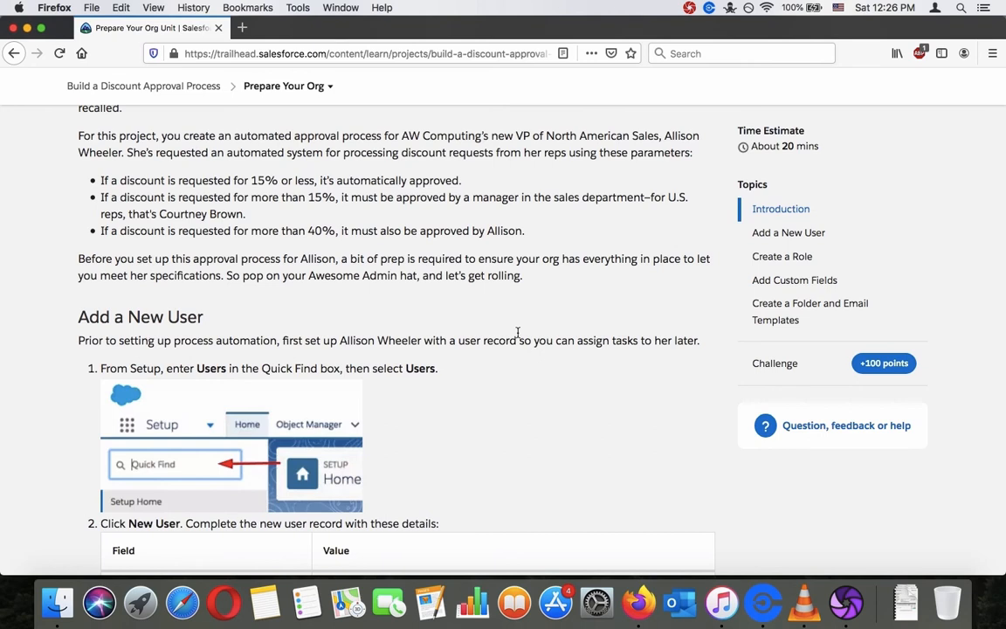
scroll(517, 335, "down", 5)
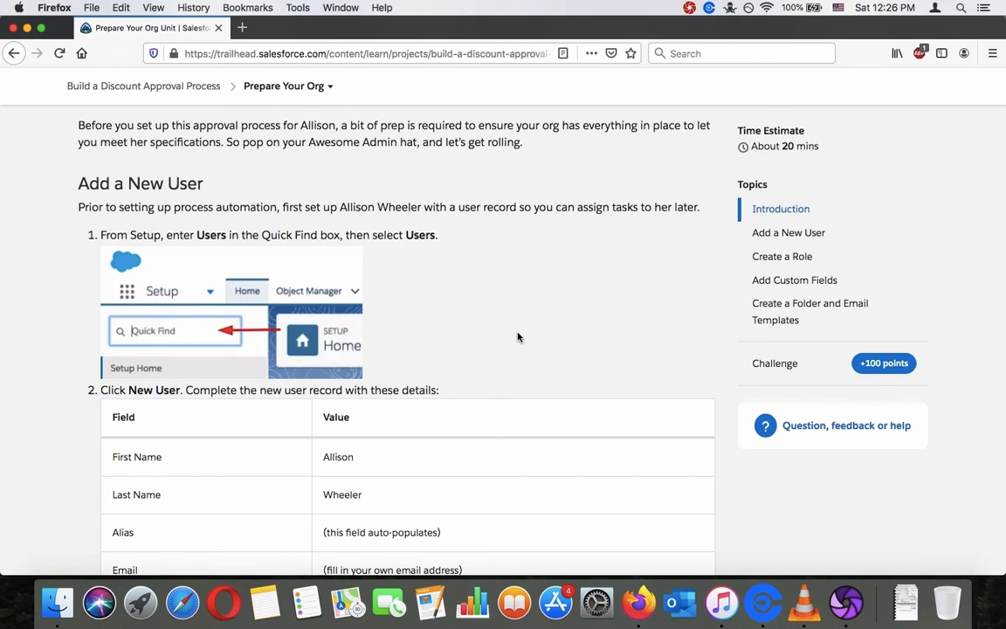
scroll(517, 337, "down", 2)
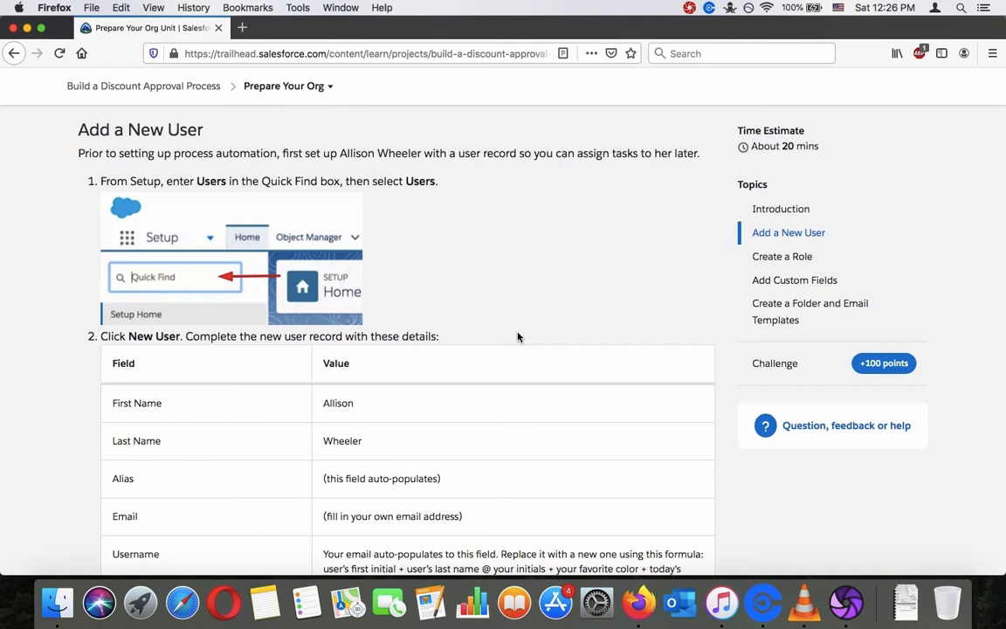
scroll(517, 336, "down", 20)
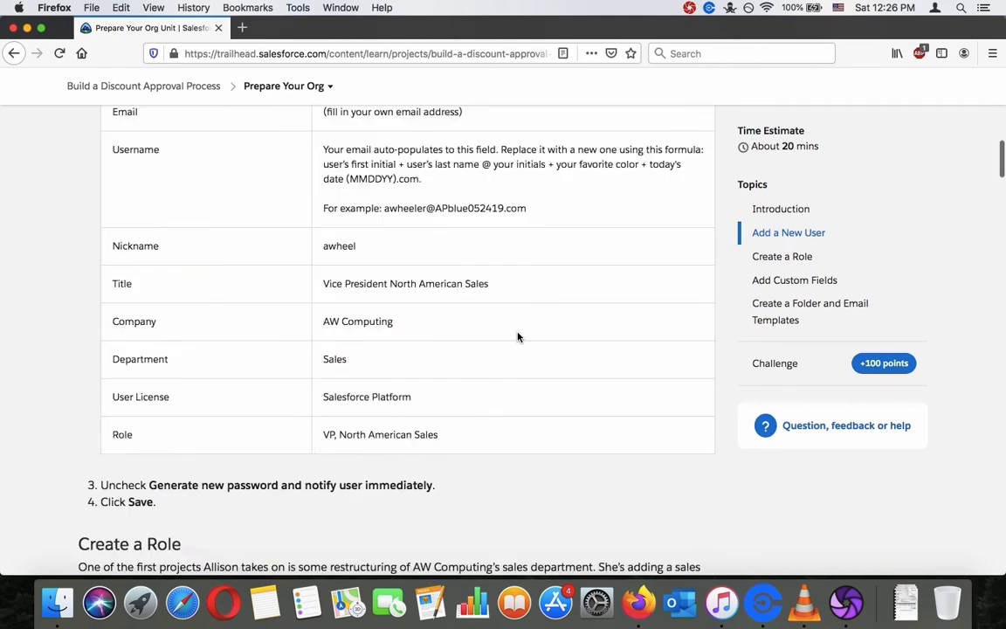
scroll(517, 336, "down", 10)
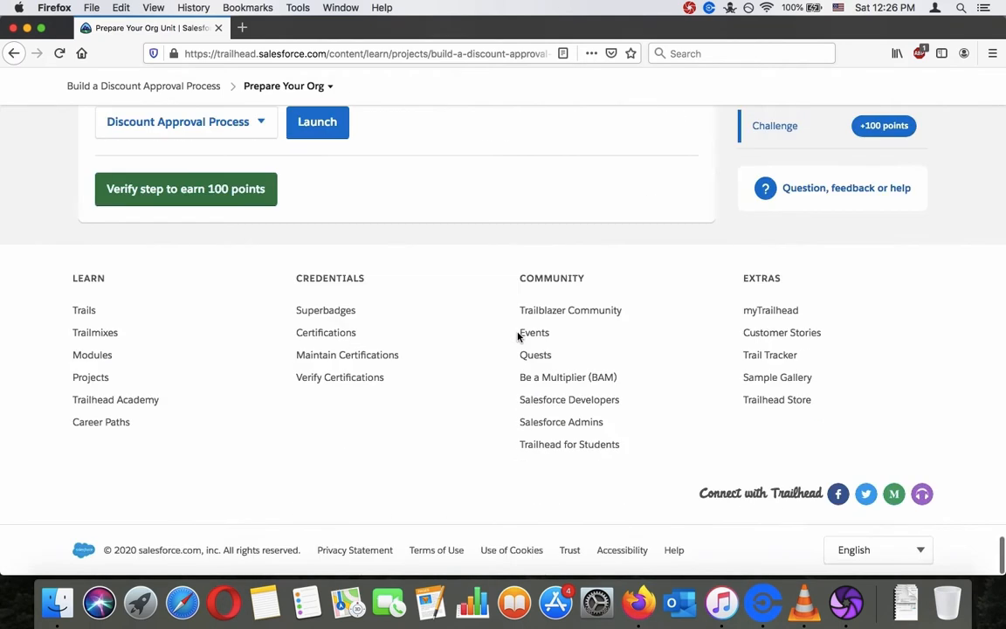
scroll(516, 335, "up", 4)
Step: Launch the Discount Approval Process hands-on org and review the Add a New User instructions
left_click(307, 324)
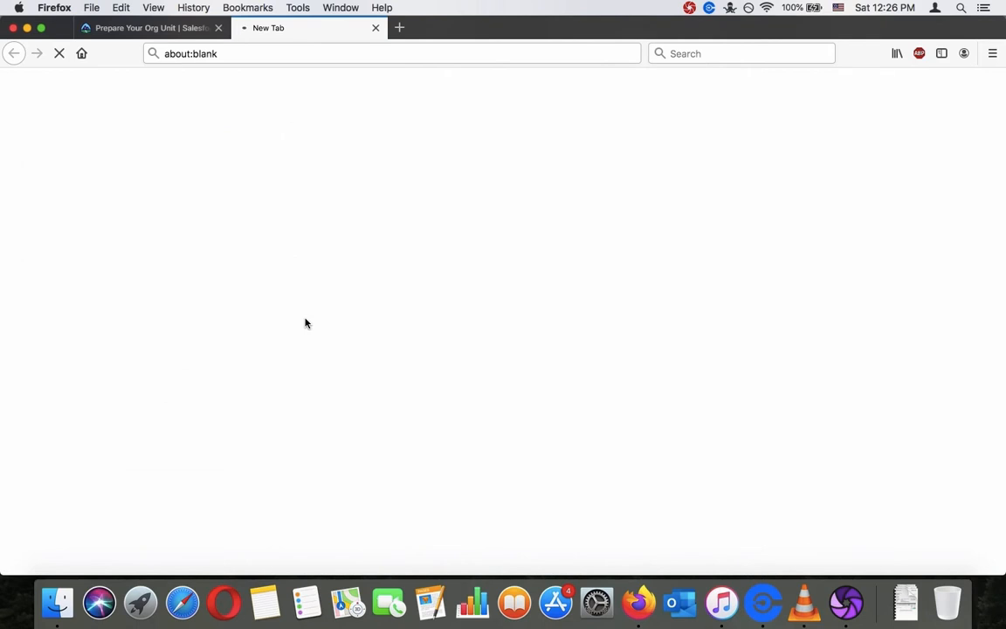
left_click(174, 28)
scroll(525, 262, "up", 15)
scroll(524, 262, "up", 12)
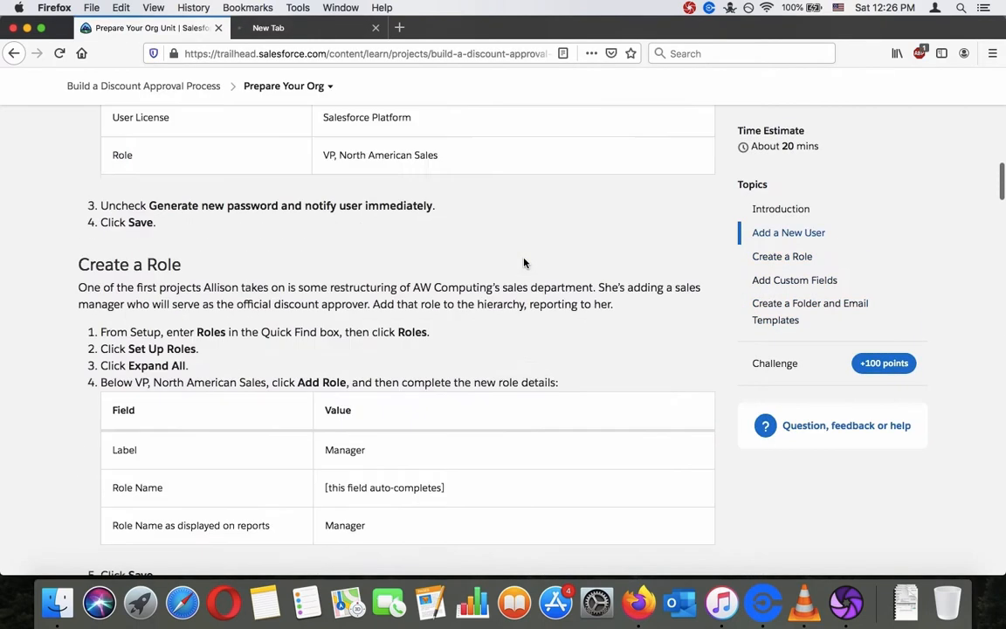
scroll(525, 263, "down", 2)
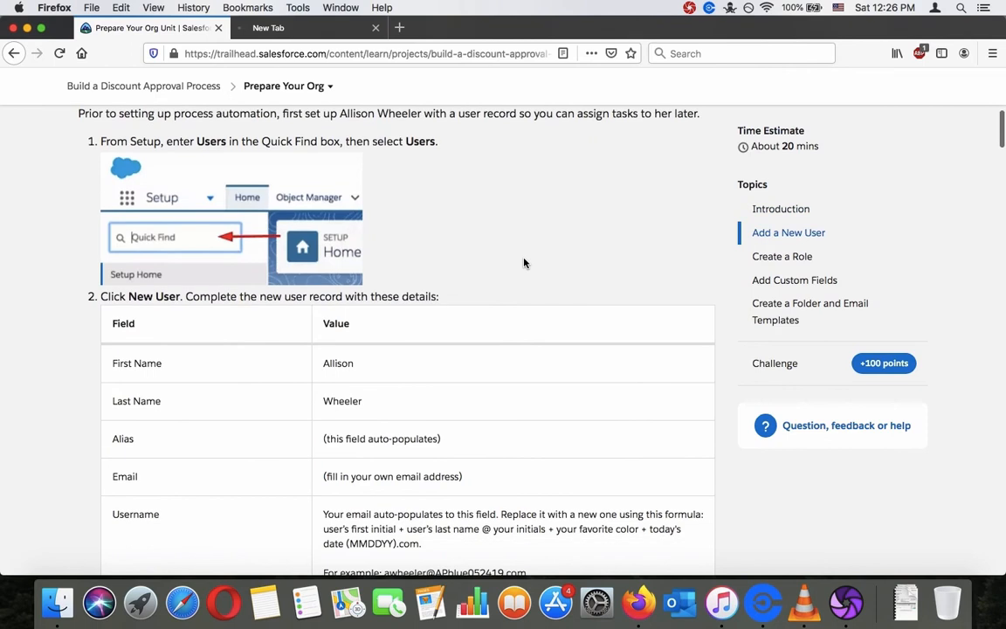
scroll(447, 243, "down", 10)
scroll(448, 242, "down", 15)
scroll(447, 244, "up", 8)
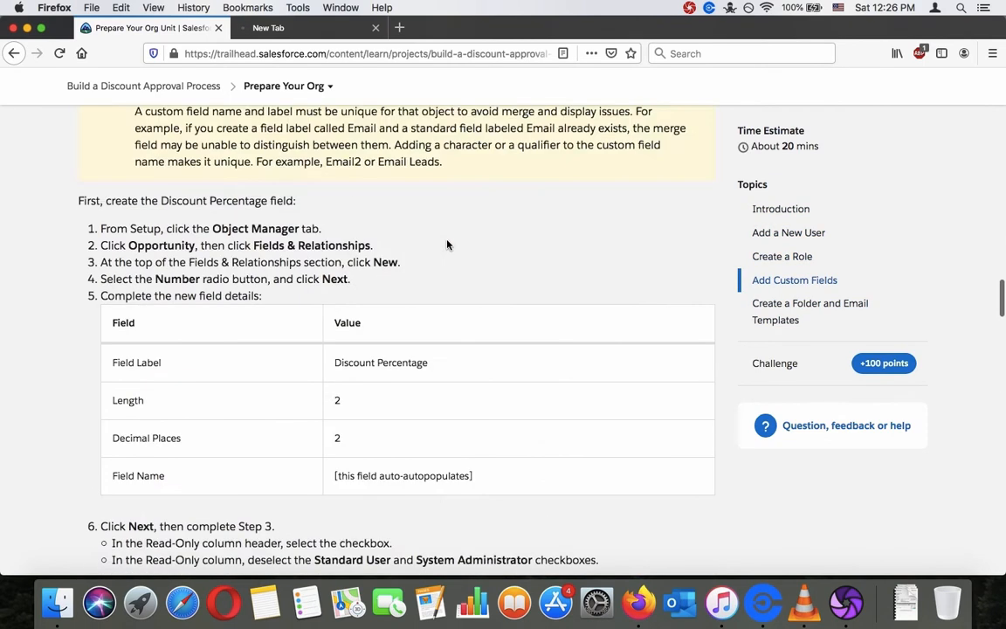
scroll(447, 245, "up", 15)
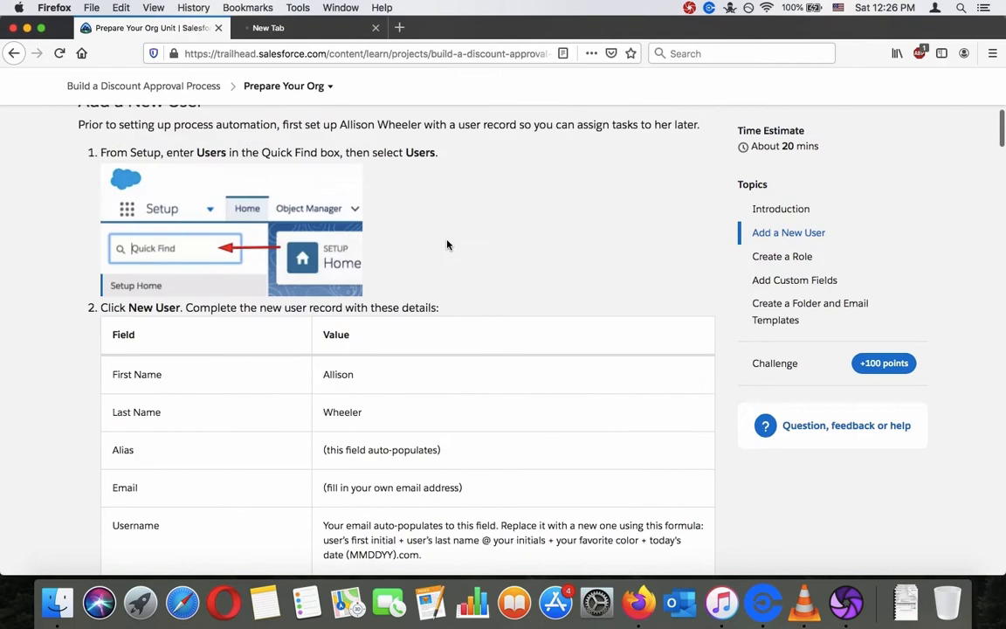
scroll(447, 245, "up", 2)
scroll(448, 245, "down", 4)
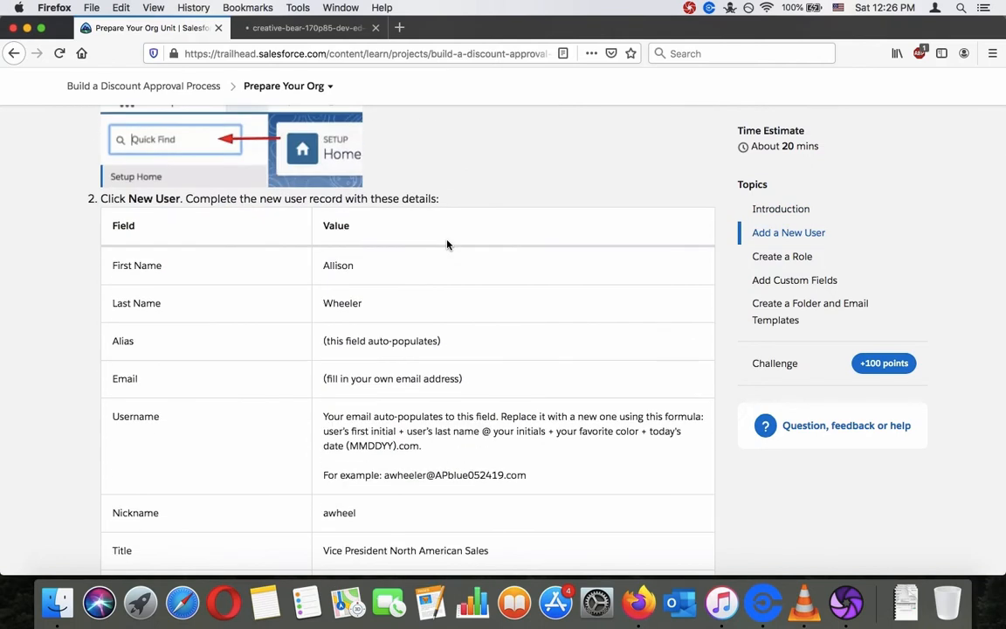
scroll(447, 245, "up", 10)
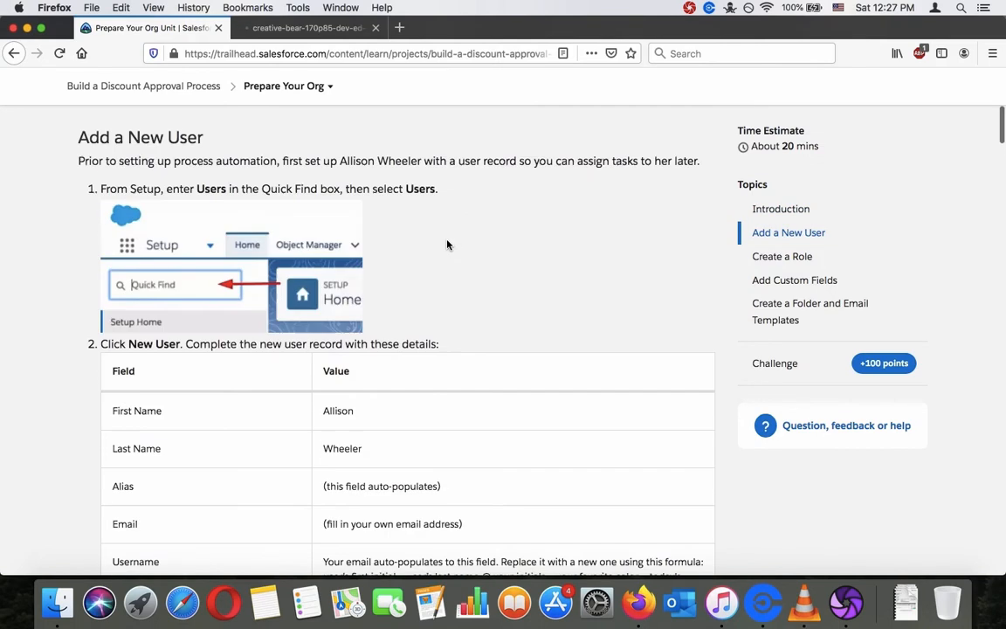
scroll(447, 245, "down", 10)
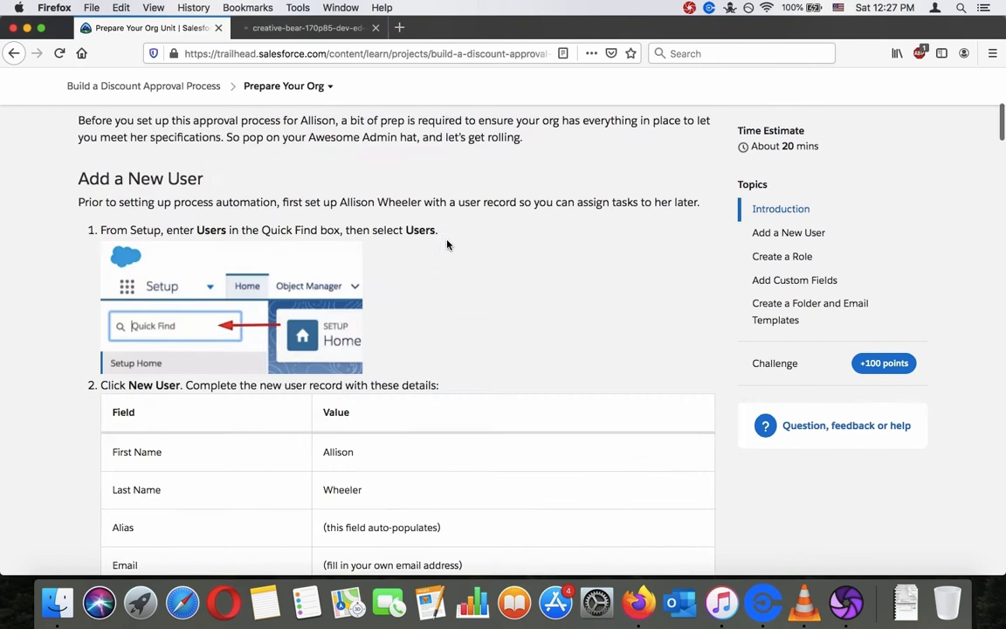
scroll(447, 245, "up", 2)
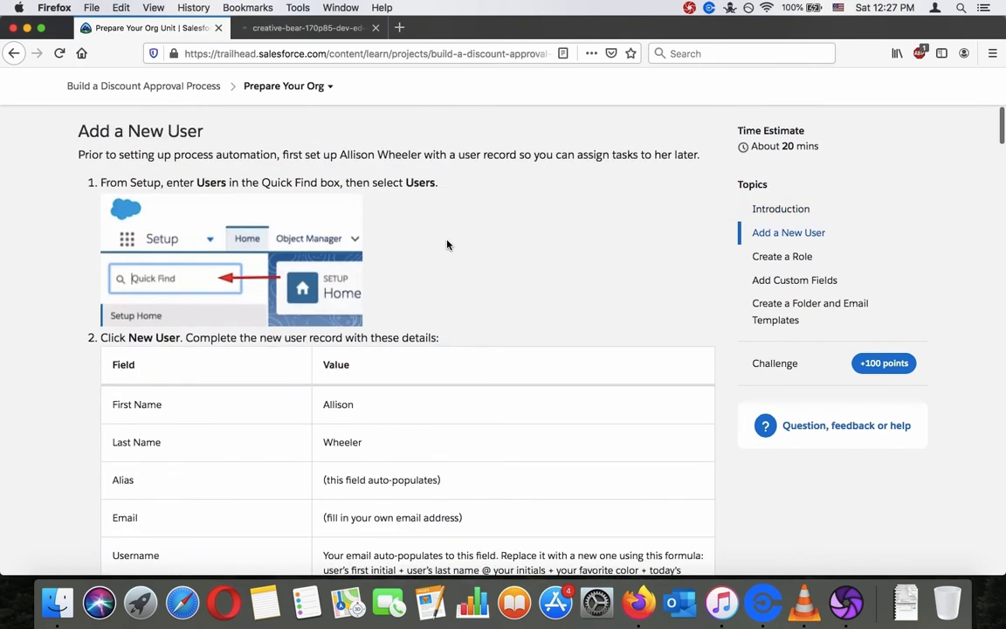
Step: Open Setup from the playground org's gear menu in its own tab, closing the extra org tab
left_click(327, 29)
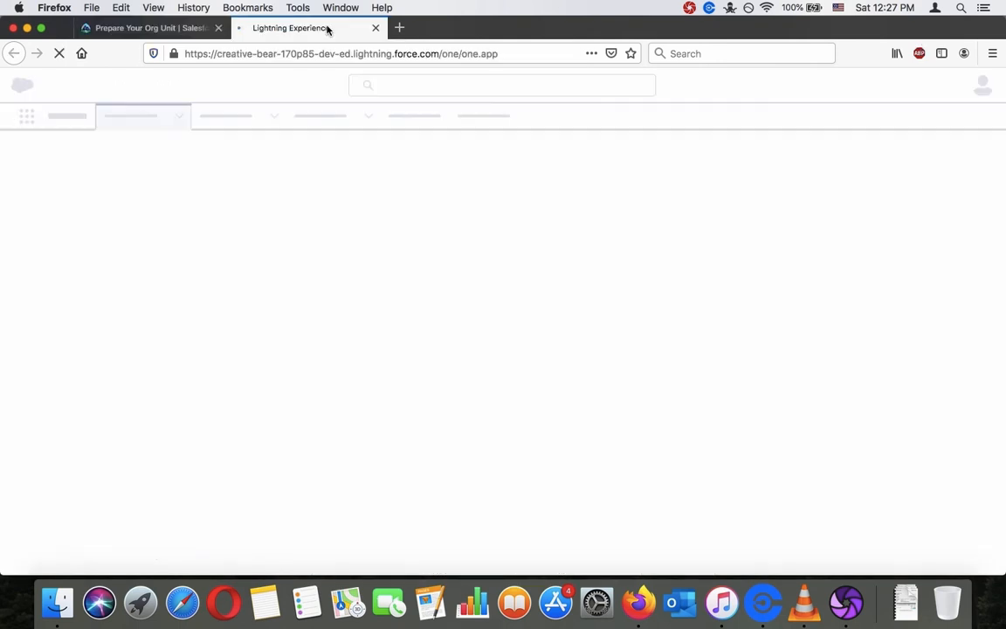
left_click(174, 27)
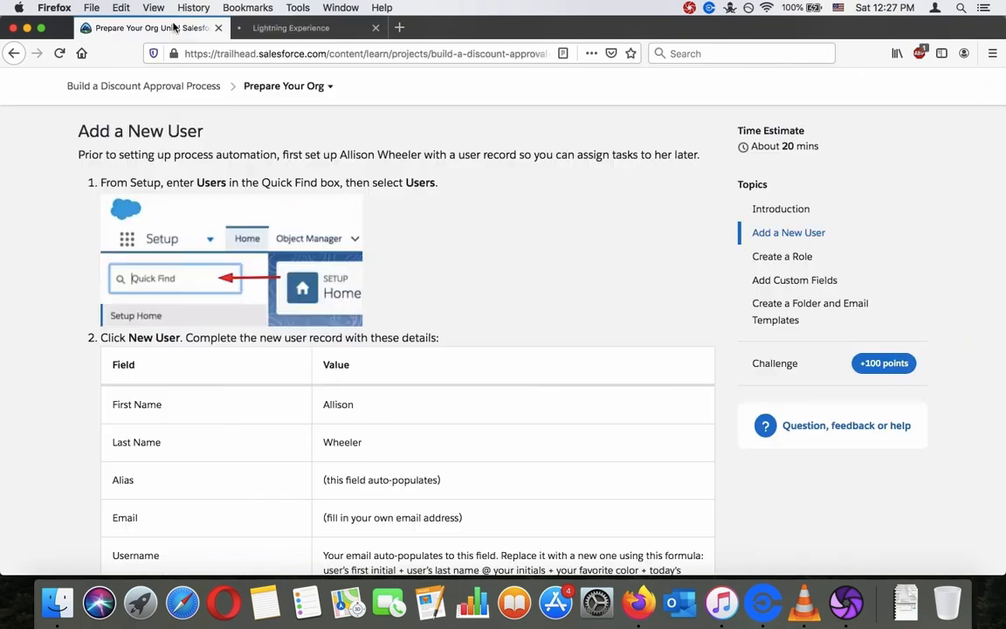
left_click(291, 26)
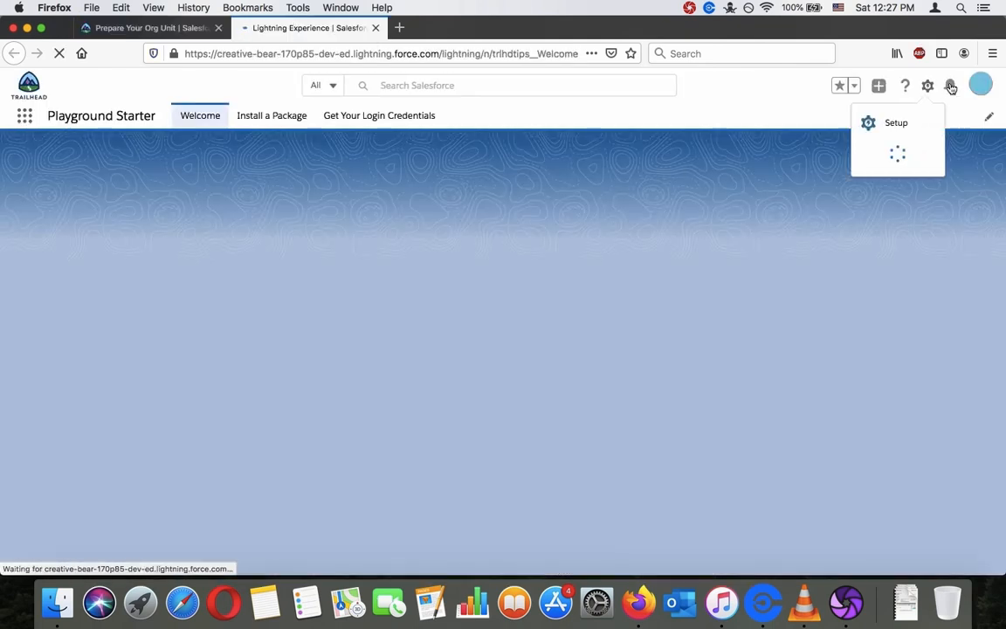
left_click(893, 128)
left_click(376, 28)
left_click(185, 26)
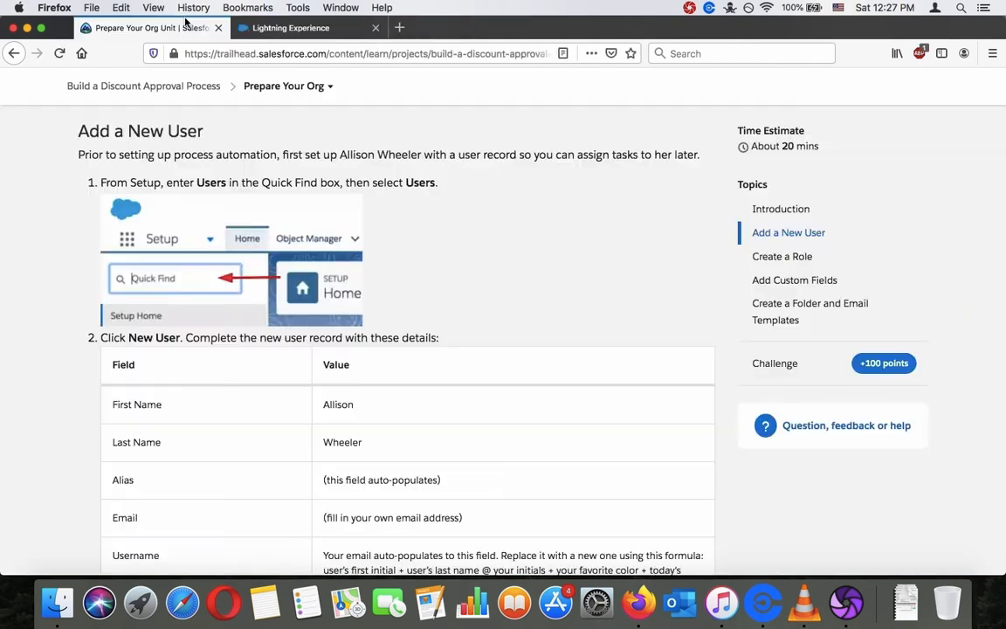
left_click(281, 27)
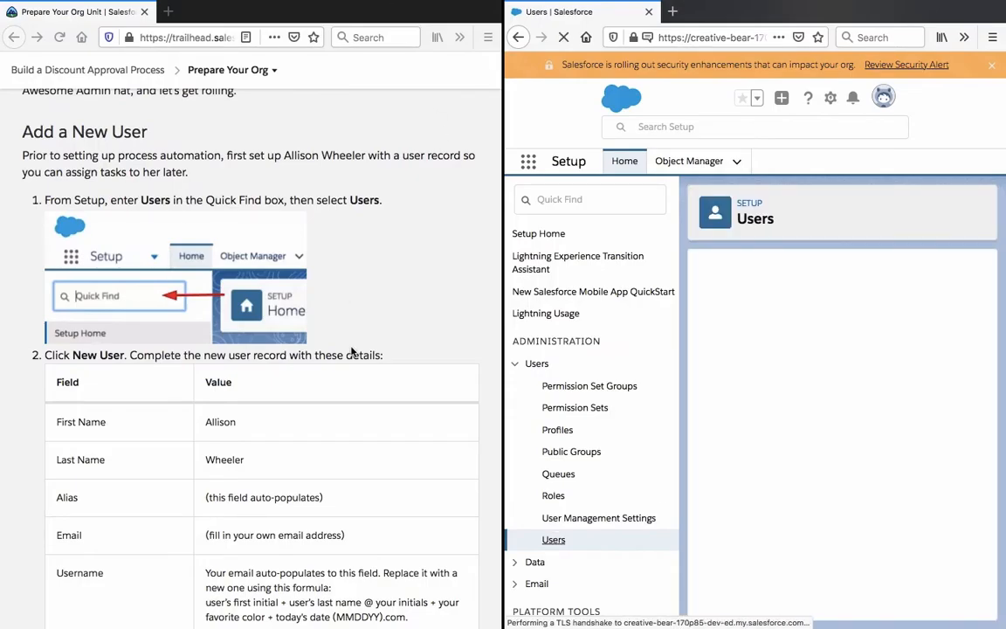
Step: Start a blank New User form from Setup's All Users list
scroll(352, 350, "down", 3)
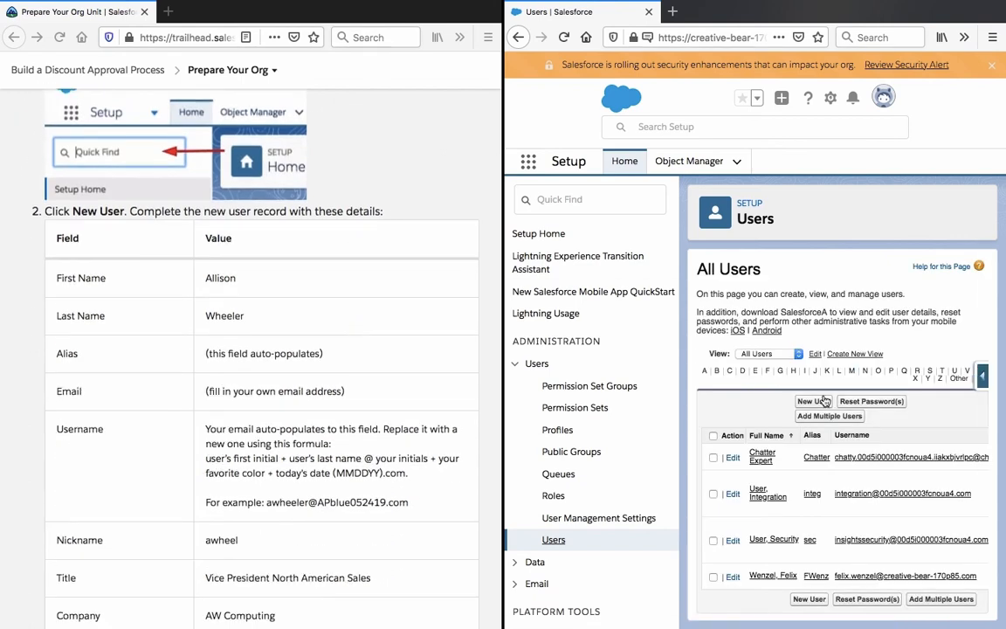
left_click(814, 401)
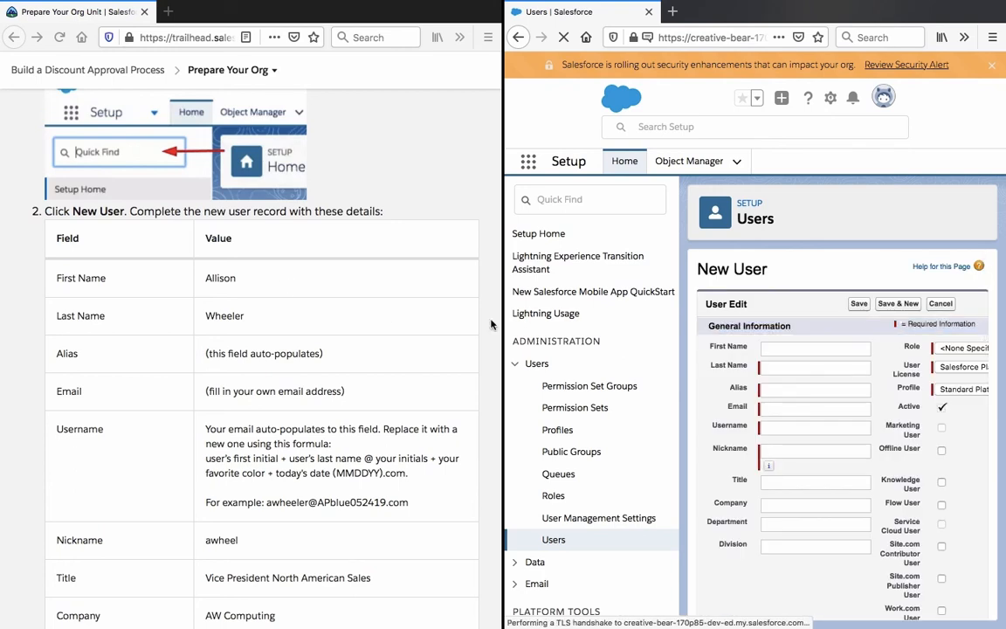
Step: Copy the first and last name from the instructions into the New User form
left_click(218, 278)
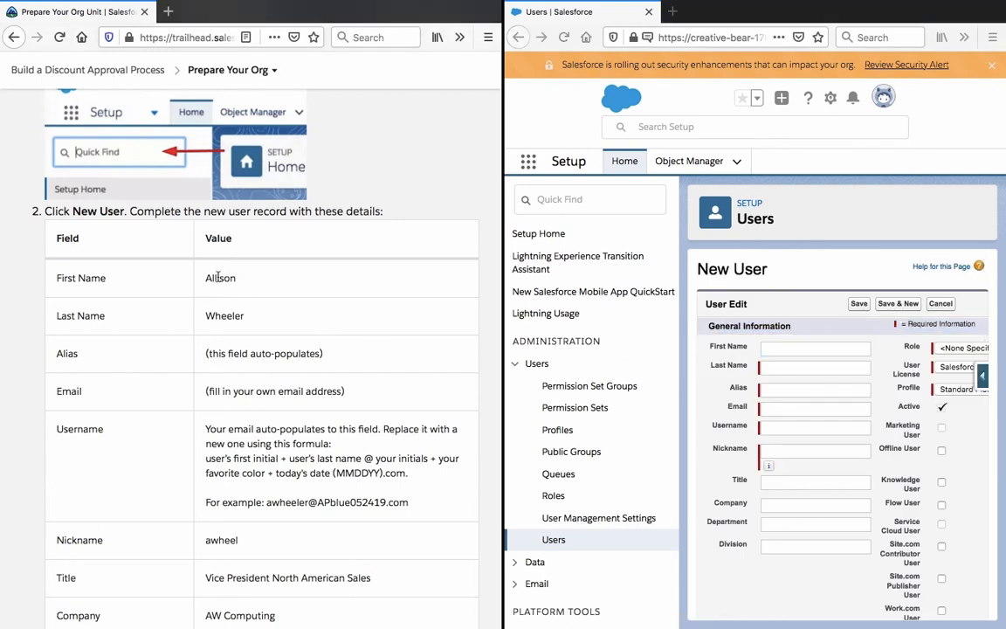
double_click(218, 278)
key("ctrl+c")
left_click(787, 347)
key("ctrl+v")
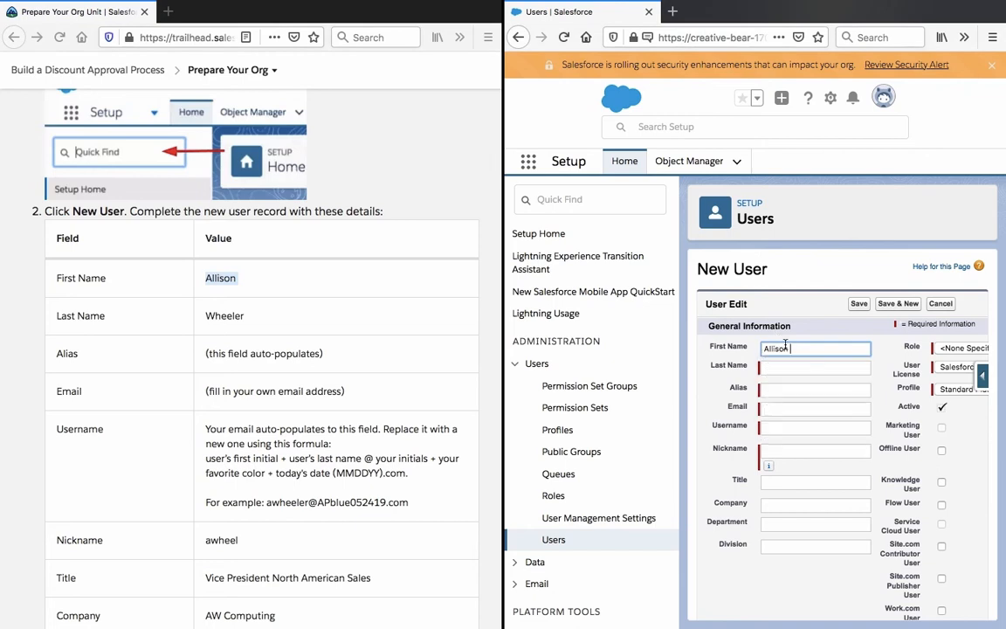
left_click(206, 315)
double_click(210, 316)
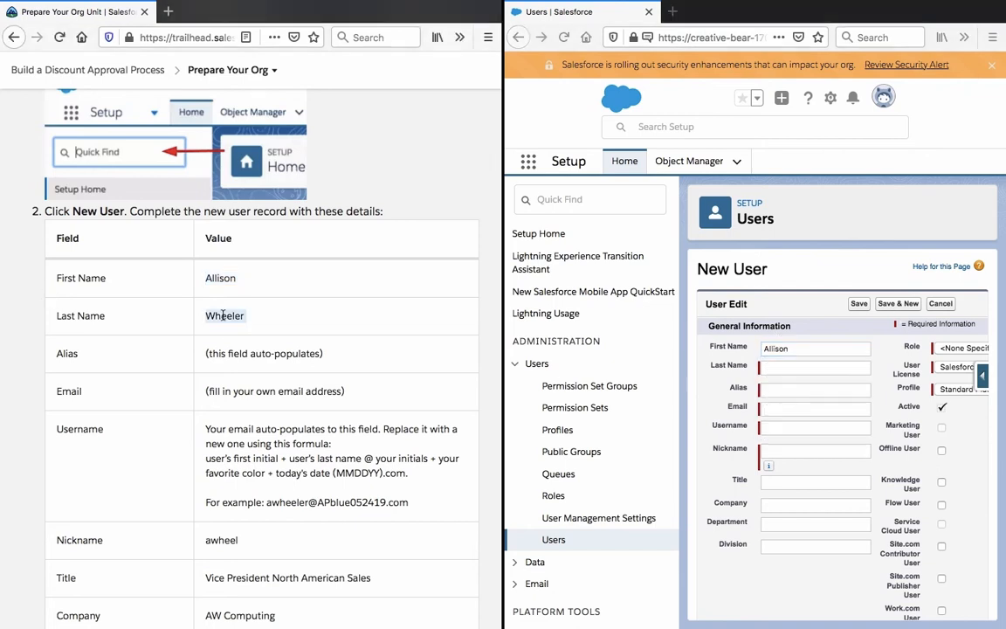
key("ctrl+c")
left_click(746, 327)
left_click(816, 367)
key("ctrl+v")
Step: Fill in Email using the auto-filled alias followed by a test-domain address
left_click(370, 383)
left_click(759, 389)
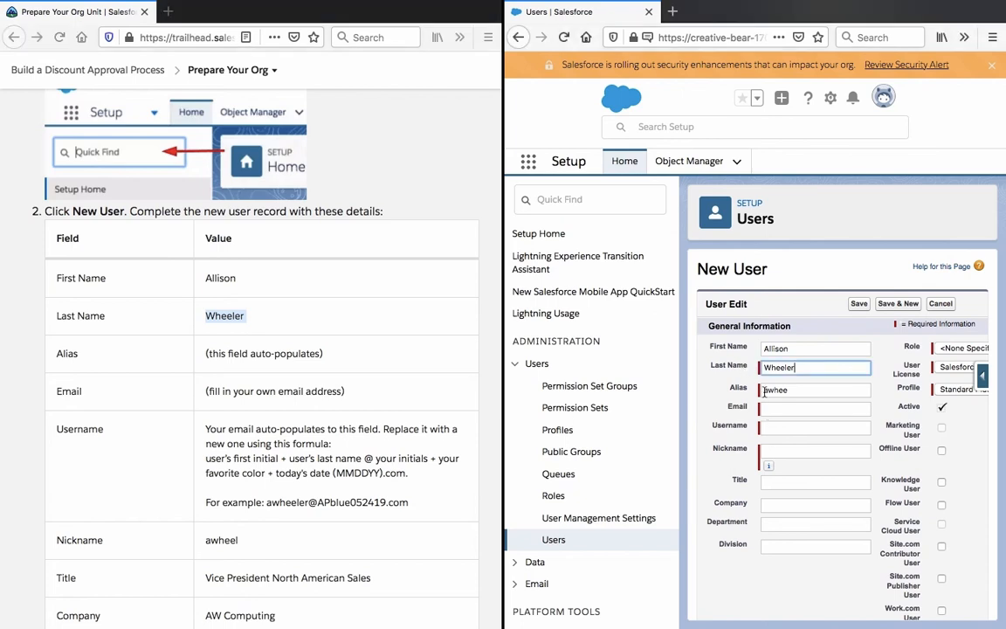
left_click(774, 391)
double_click(781, 391)
left_click(791, 410)
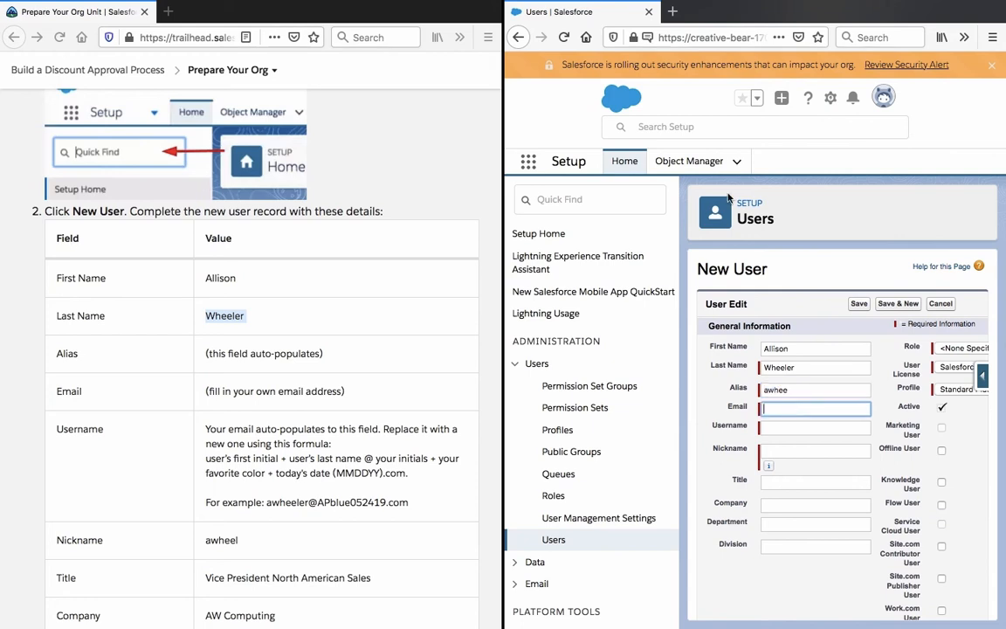
key("super+v")
type("12345@test.com")
left_click(801, 427)
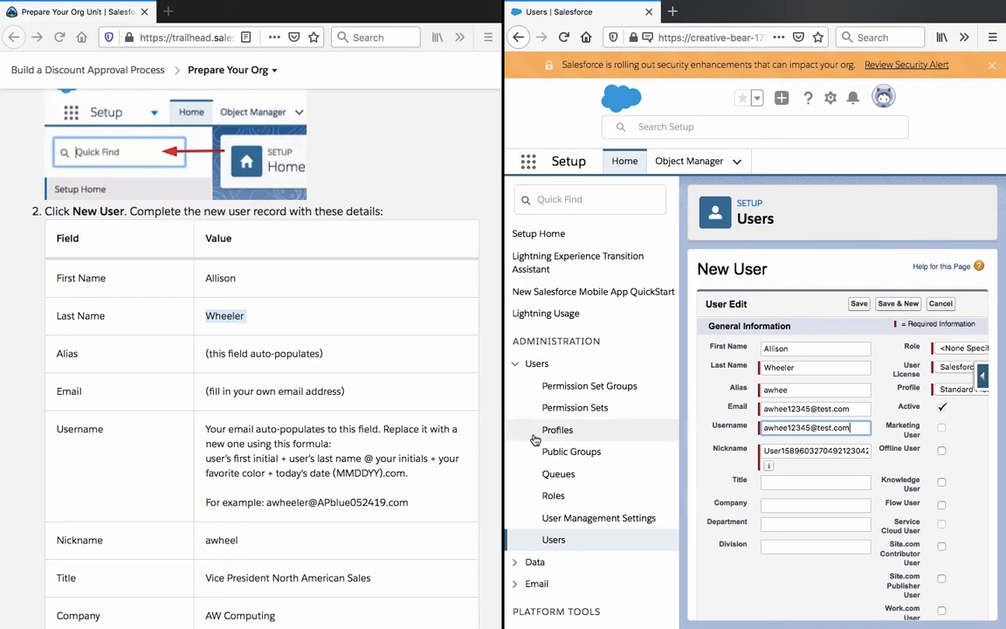
Step: Replace the auto-generated Nickname with the nickname from the instructions
left_click(337, 461)
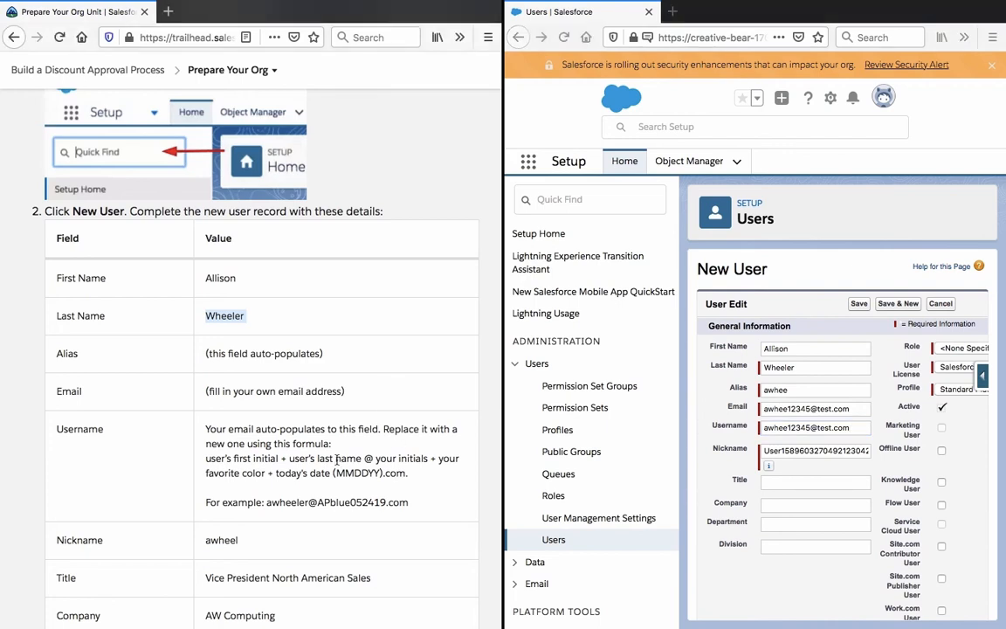
triple_click(273, 471)
triple_click(274, 471)
left_click(274, 471)
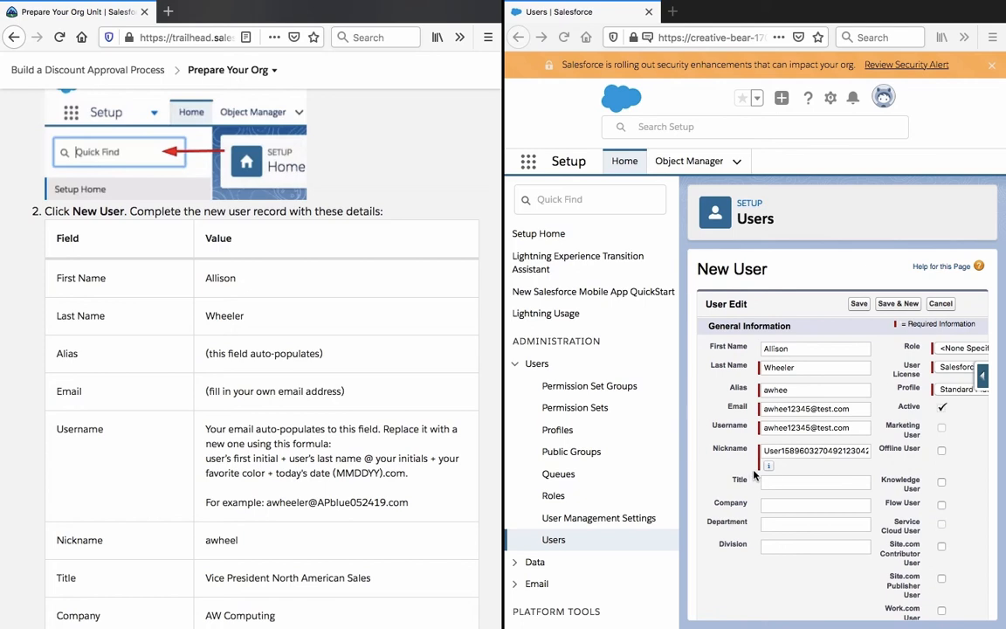
left_click(793, 391)
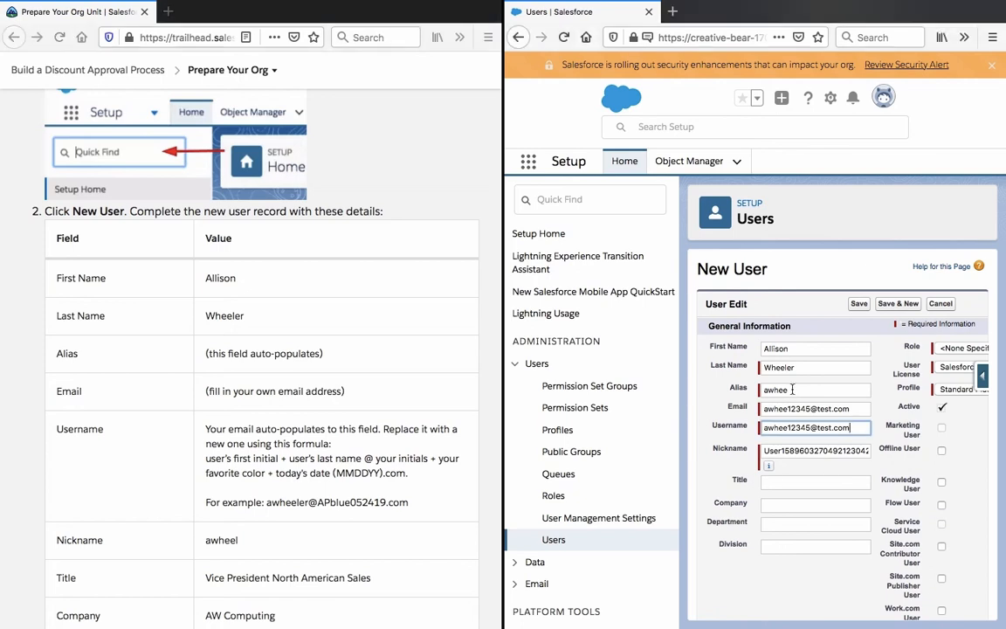
left_click_drag(203, 540, 249, 540)
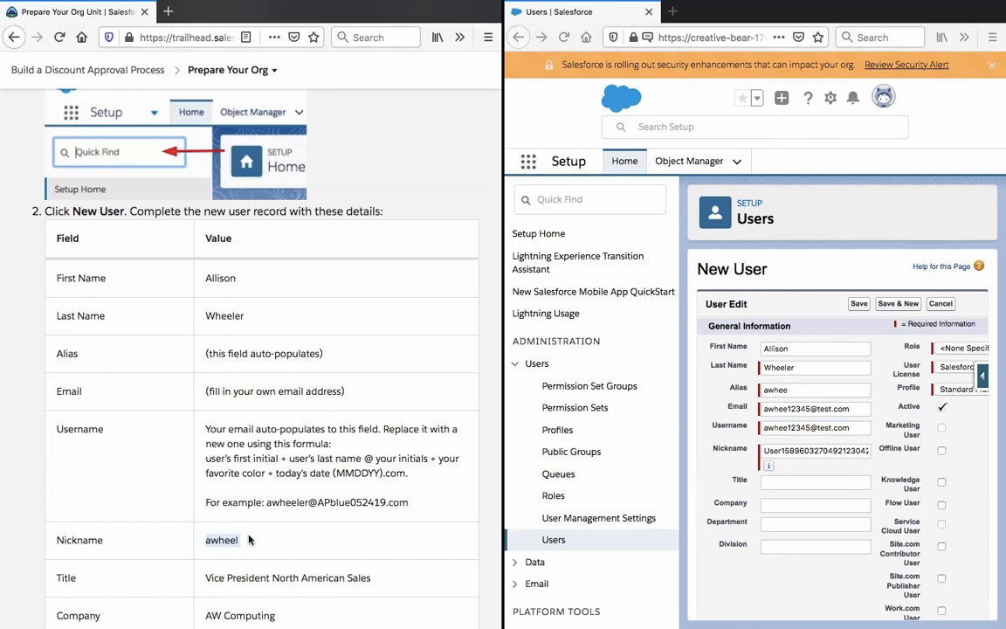
key("ctrl+c")
double_click(792, 449)
key("ctrl+v")
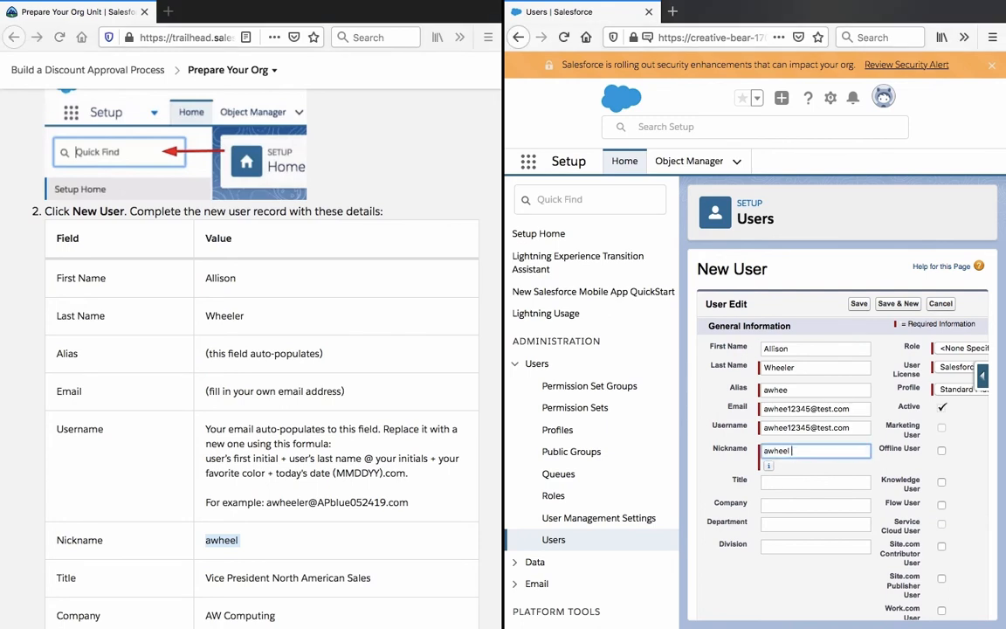
double_click(792, 449)
Step: Enter the Username following the initial+lastname@initials+color+date.com formula with date 050520
triple_click(786, 429)
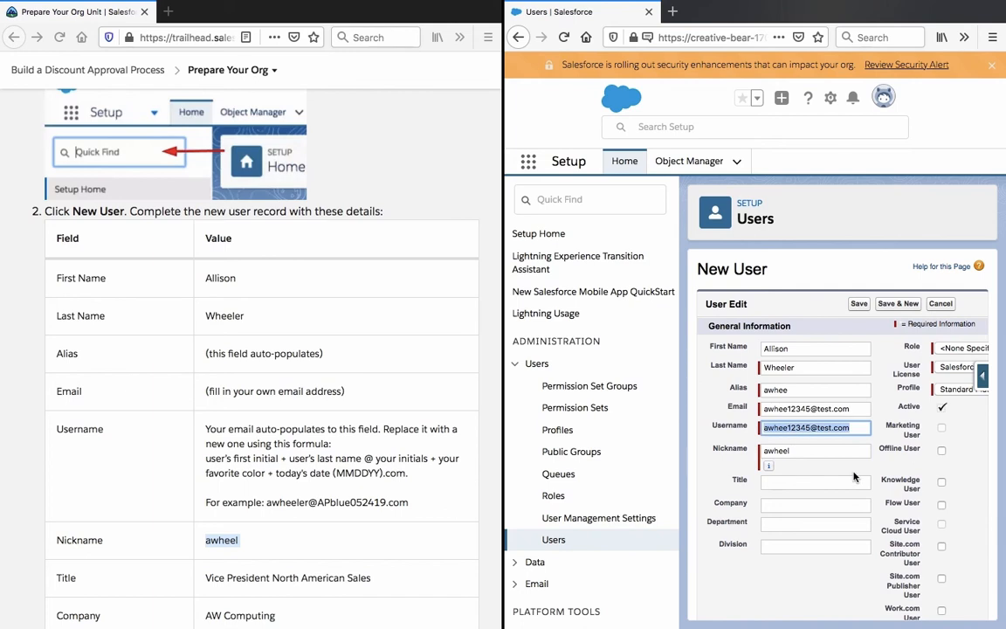
type("aw")
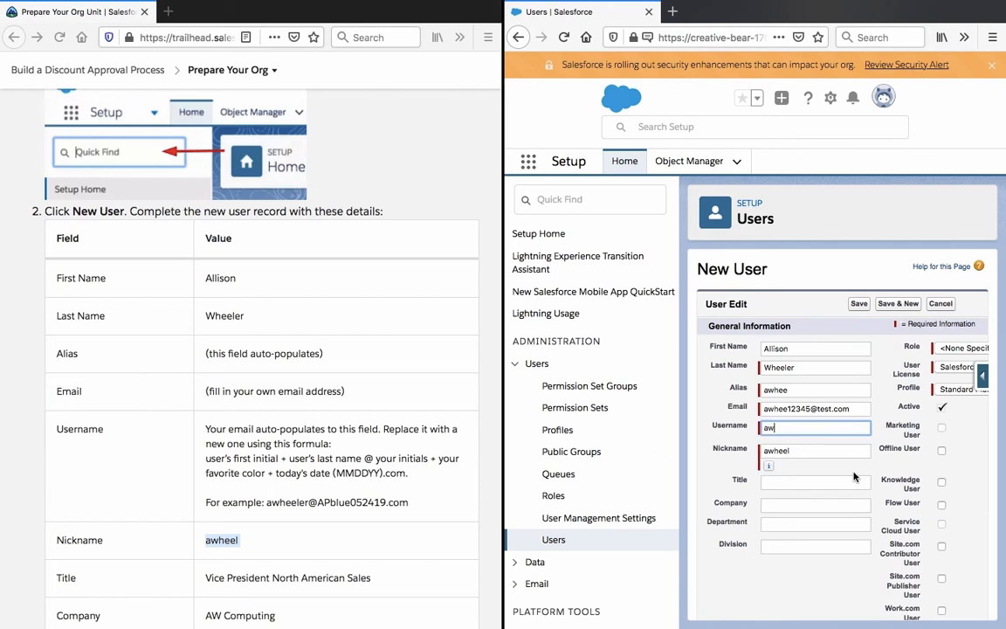
key("BackSpace")
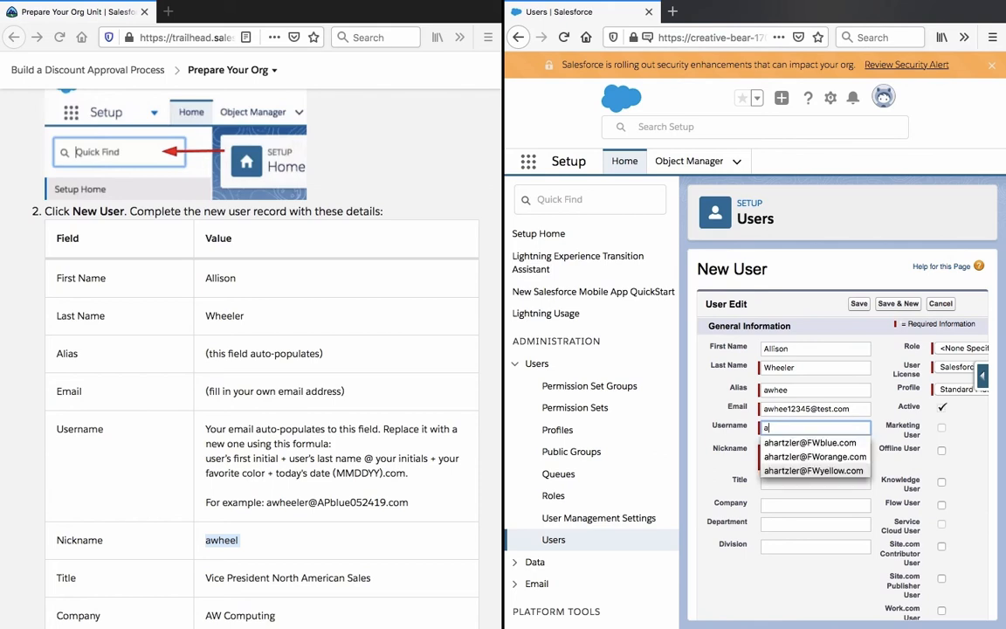
type("w")
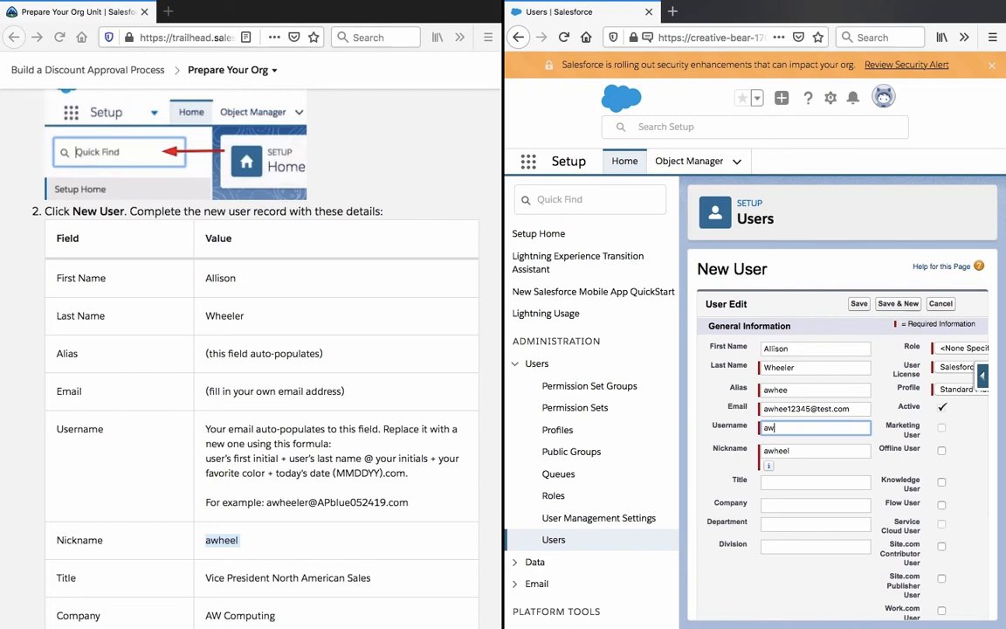
key("BackSpace")
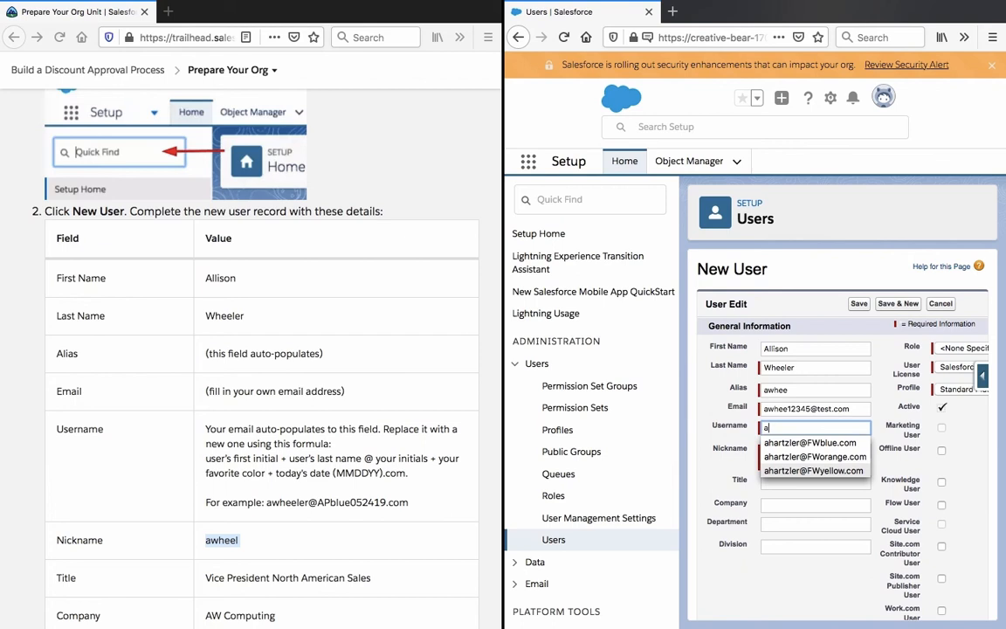
type("+wheeler")
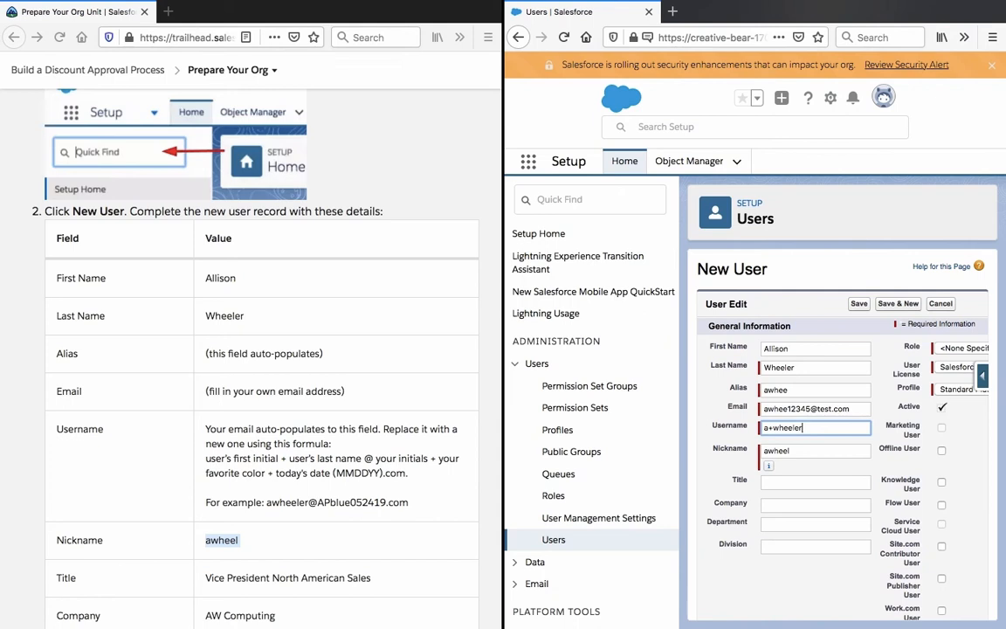
type("@fw+blue+")
type("050520.com")
left_click(825, 440)
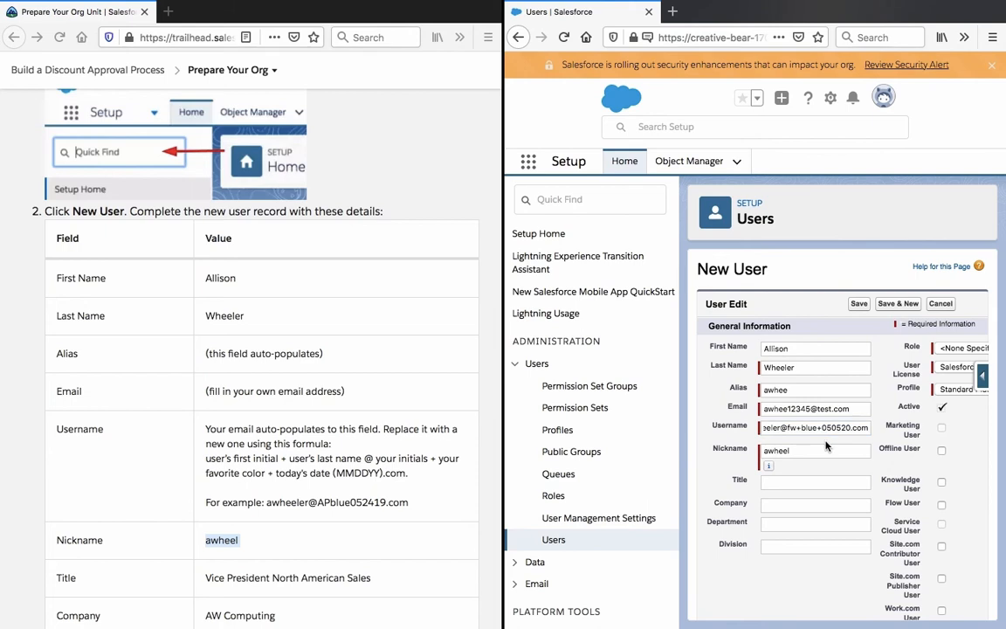
left_click(828, 428)
left_click_drag(828, 429, 903, 427)
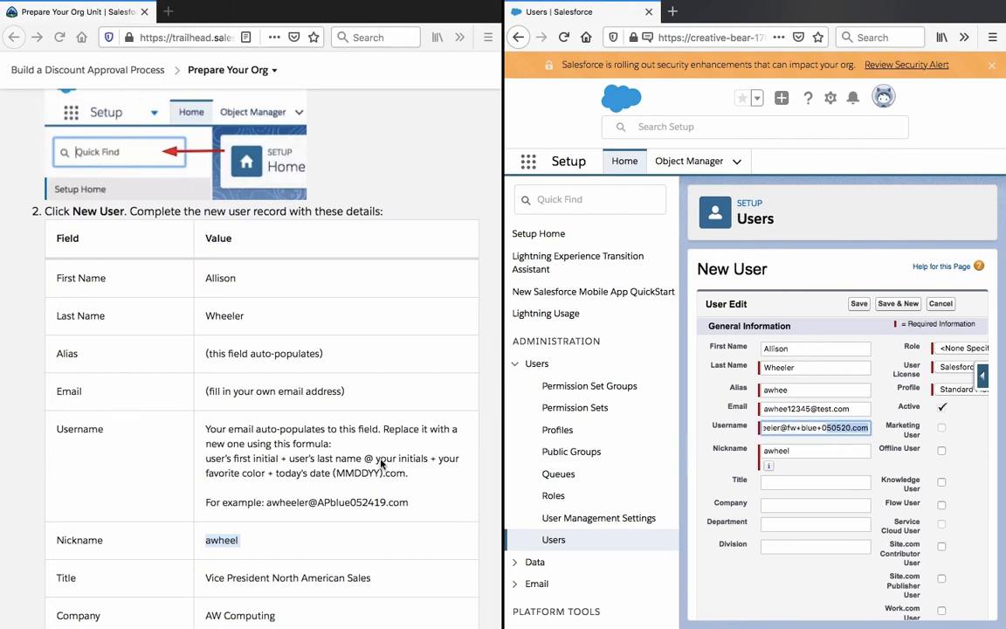
Step: Correct the Username against the instructions, removing a stray plus and capitalizing the FW initials
left_click(311, 400)
scroll(343, 420, "down", 20)
scroll(342, 443, "down", 15)
scroll(344, 441, "up", 10)
scroll(343, 443, "up", 20)
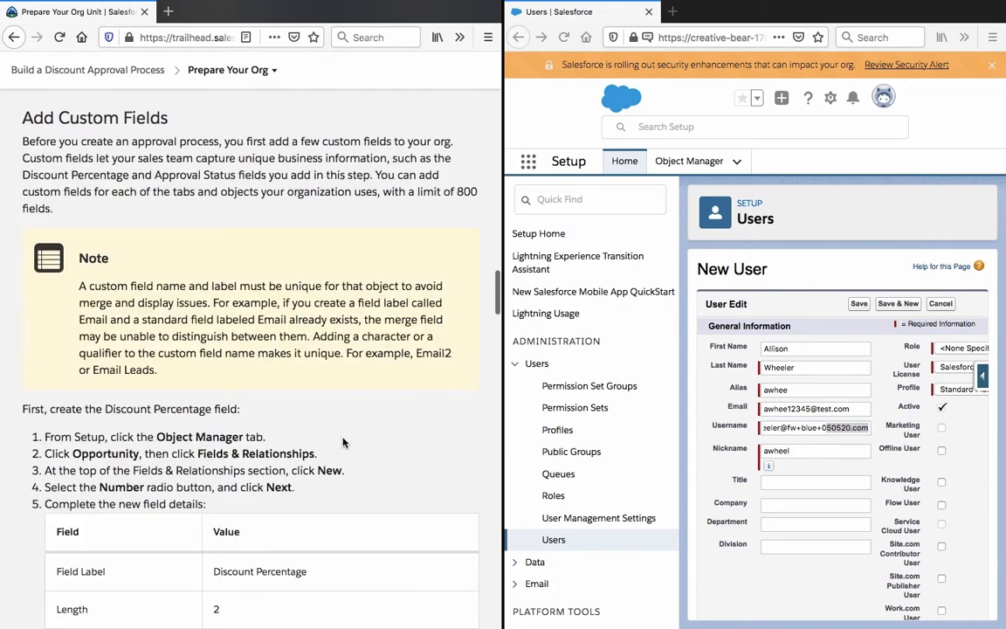
scroll(343, 443, "down", 4)
scroll(343, 443, "up", 2)
scroll(332, 392, "up", 1)
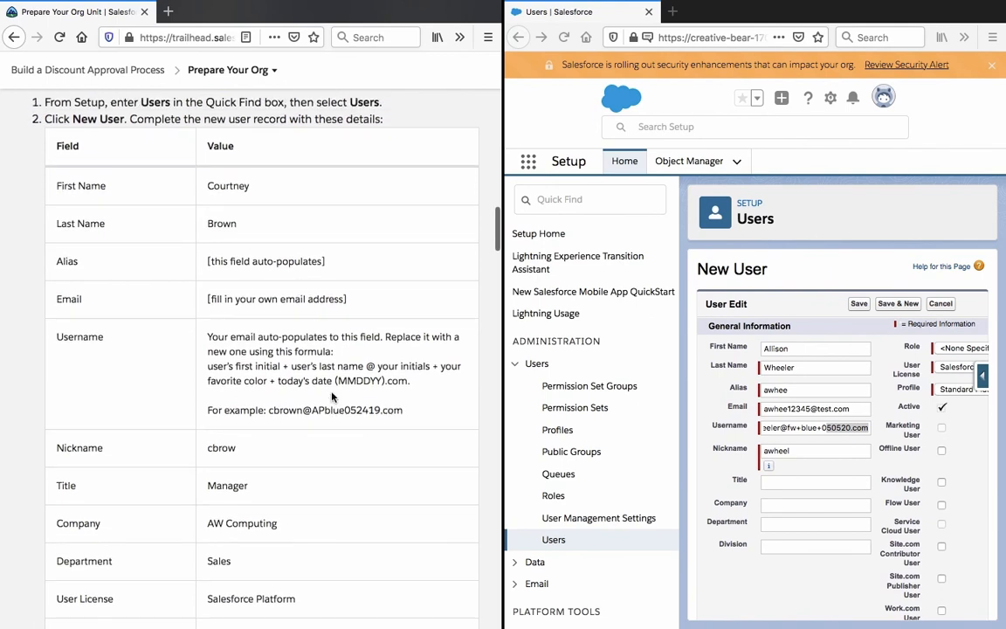
left_click(764, 428)
key("Left")
key("Left")
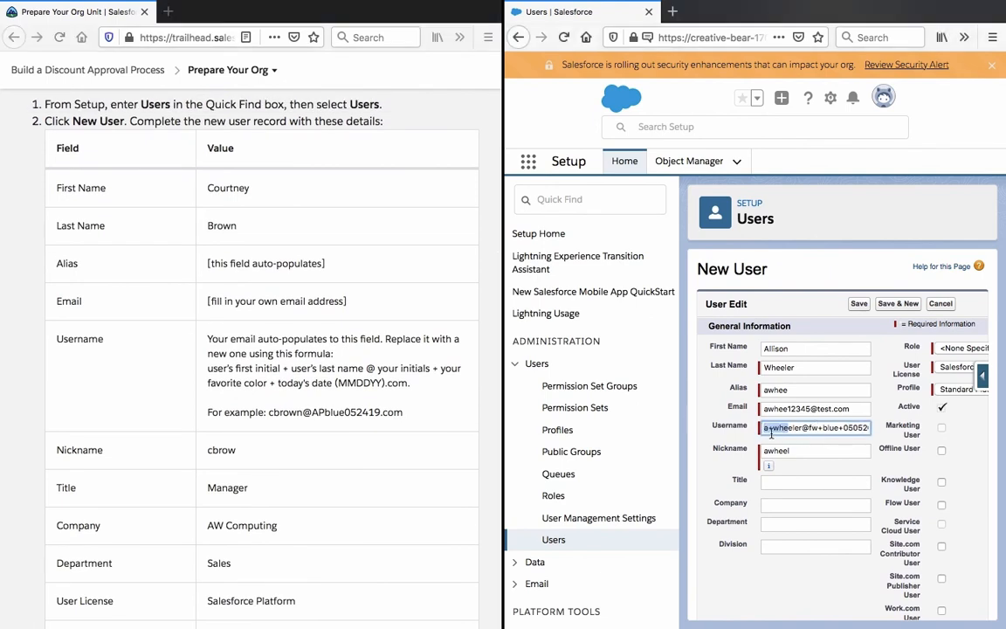
type("+")
key("BackSpace")
left_click(815, 426)
key("BackSpace")
key("BackSpace")
type("FW")
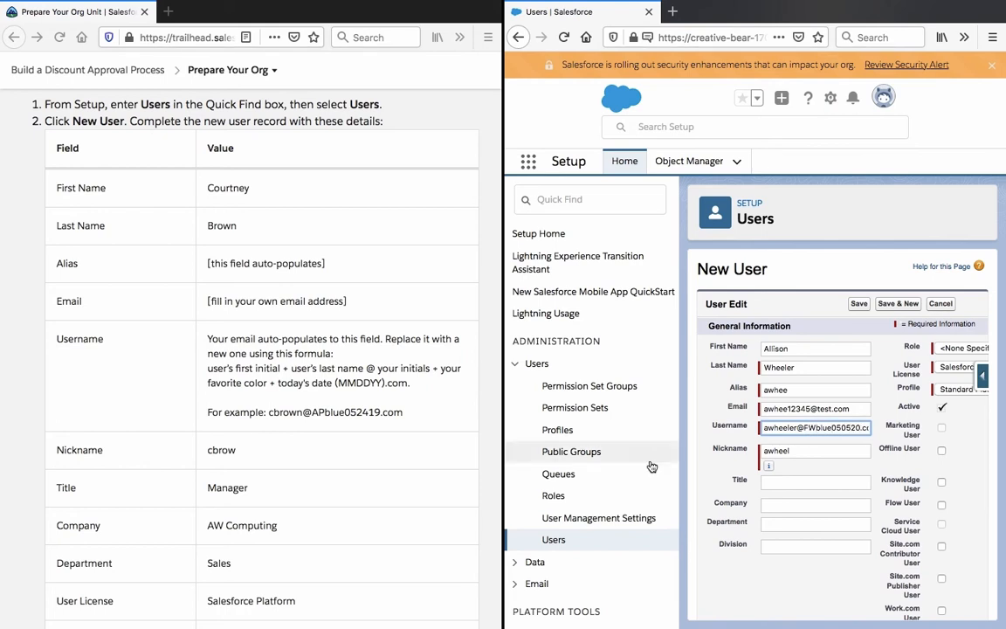
left_click(734, 504)
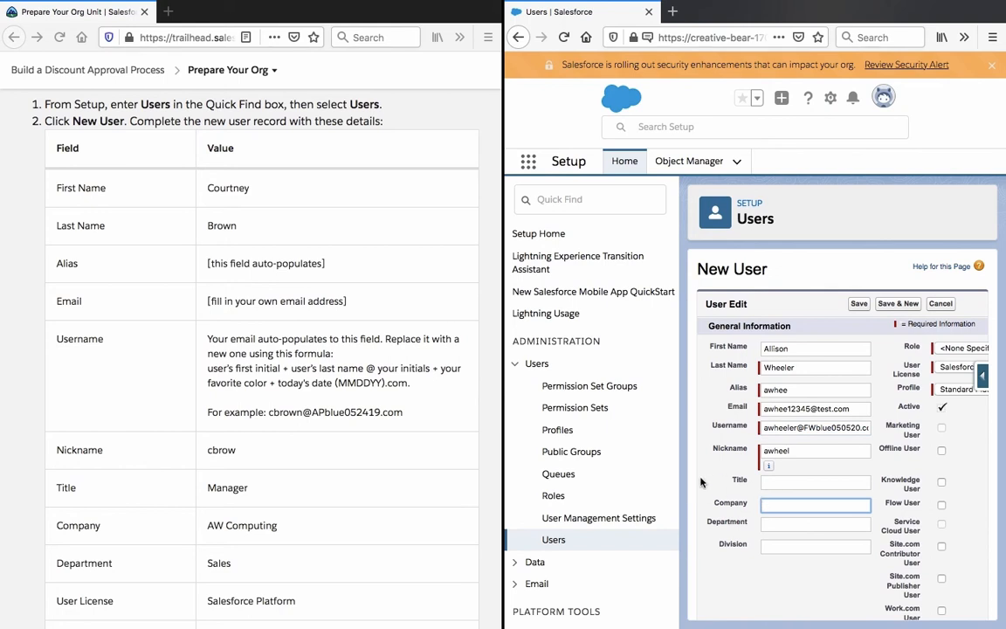
scroll(310, 469, "up", 10)
scroll(307, 470, "up", 10)
Step: Enter Title Vice President North American Sales and Company AW Computing
left_click(307, 465)
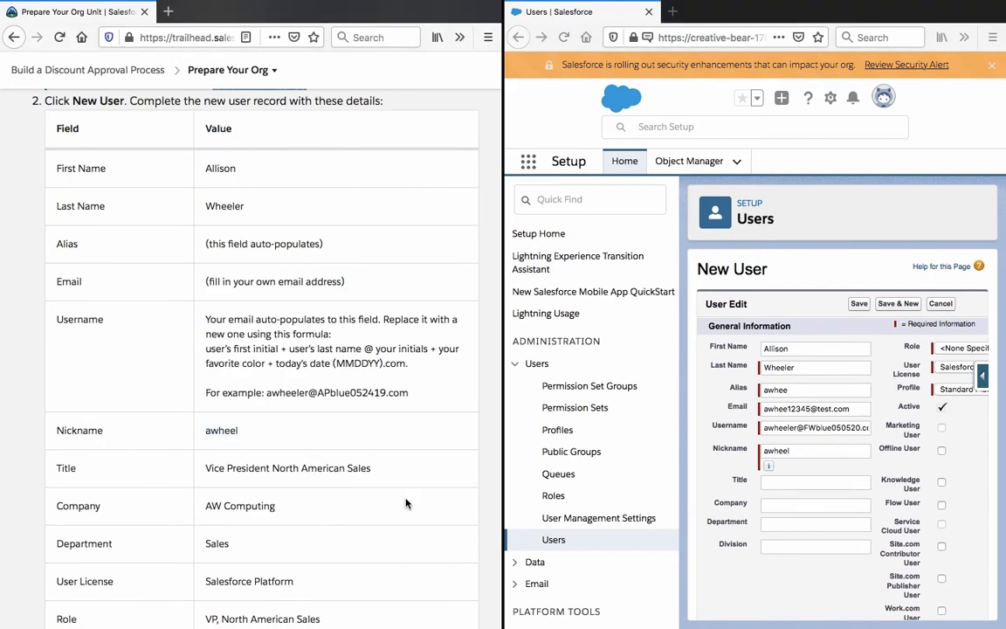
triple_click(332, 467)
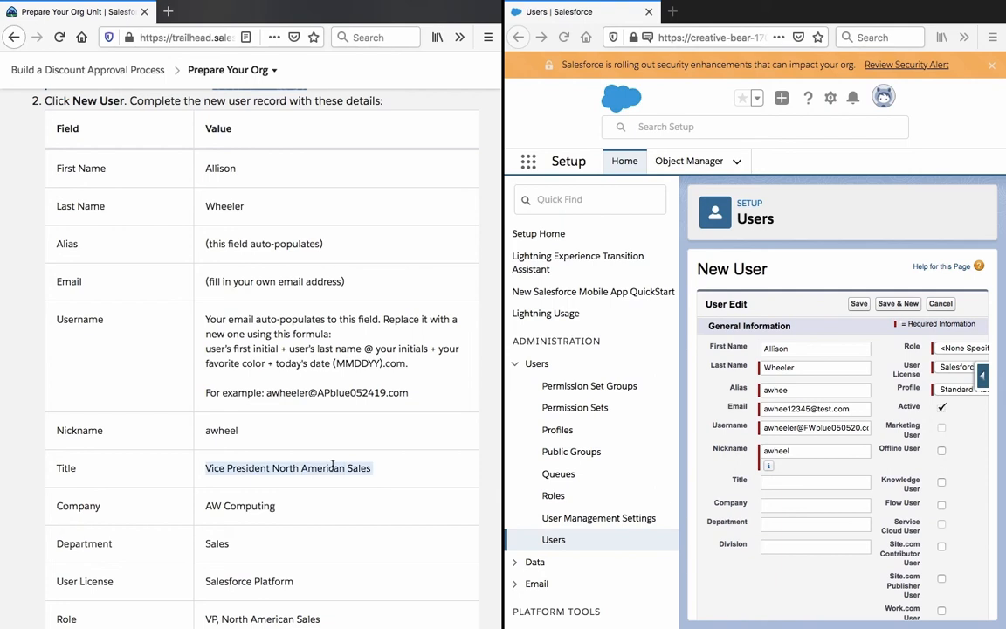
left_click(827, 480)
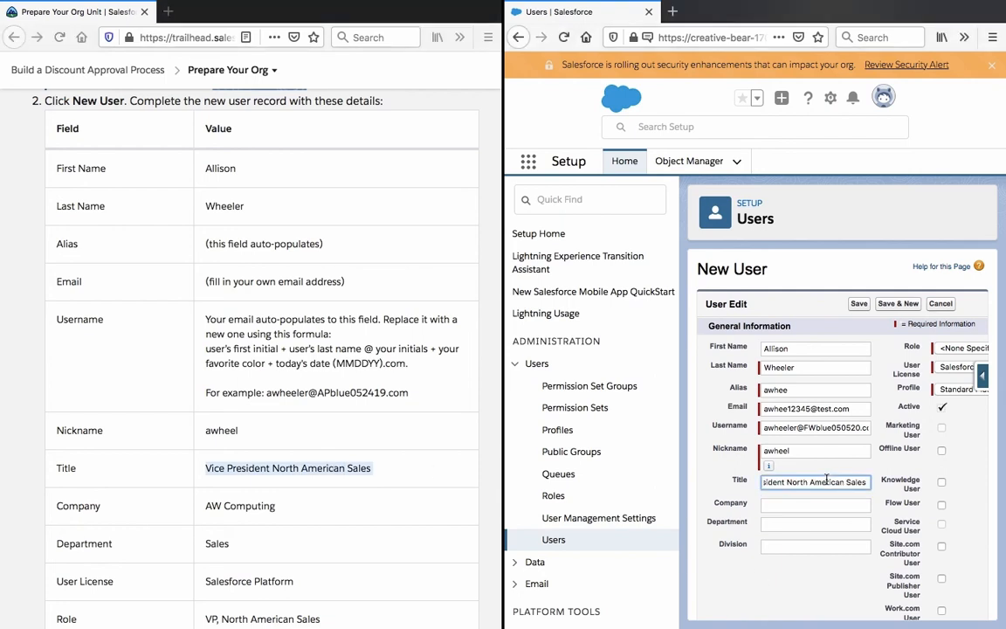
triple_click(827, 479)
left_click(419, 549)
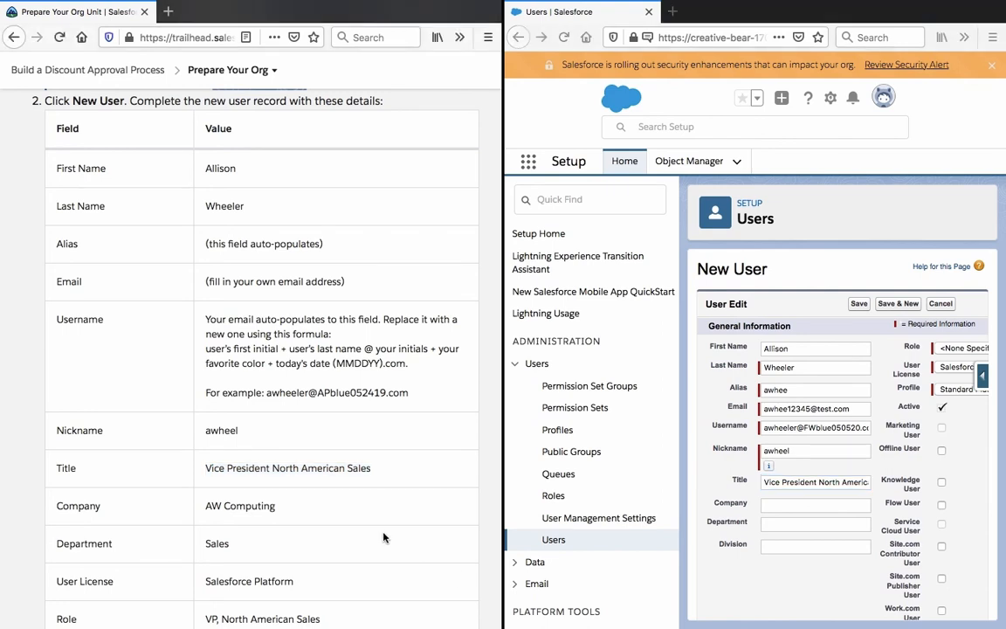
double_click(341, 509)
triple_click(341, 509)
key("ctrl+c")
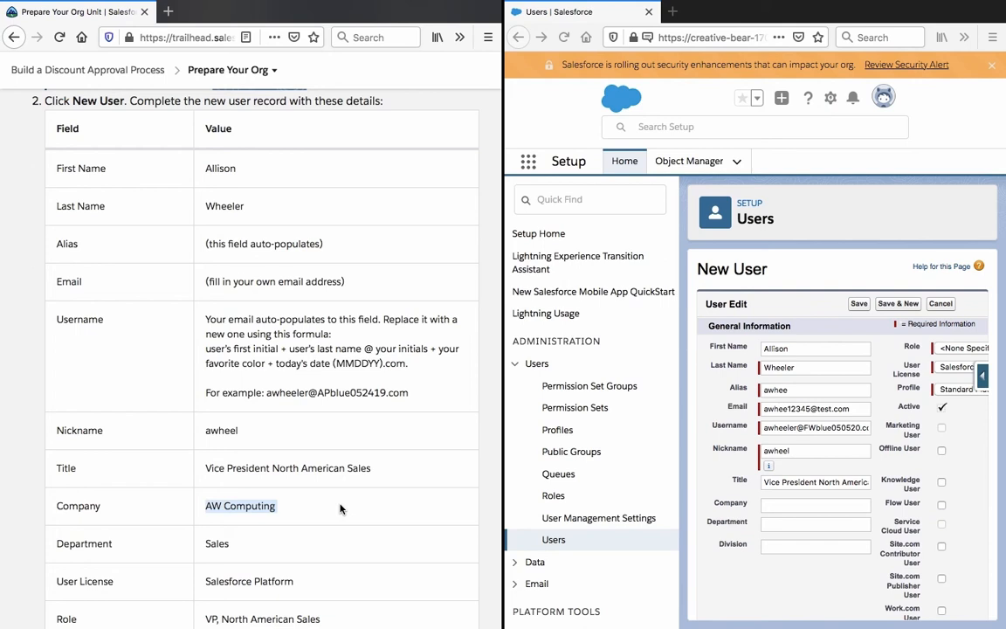
left_click(803, 504)
key("ctrl+v")
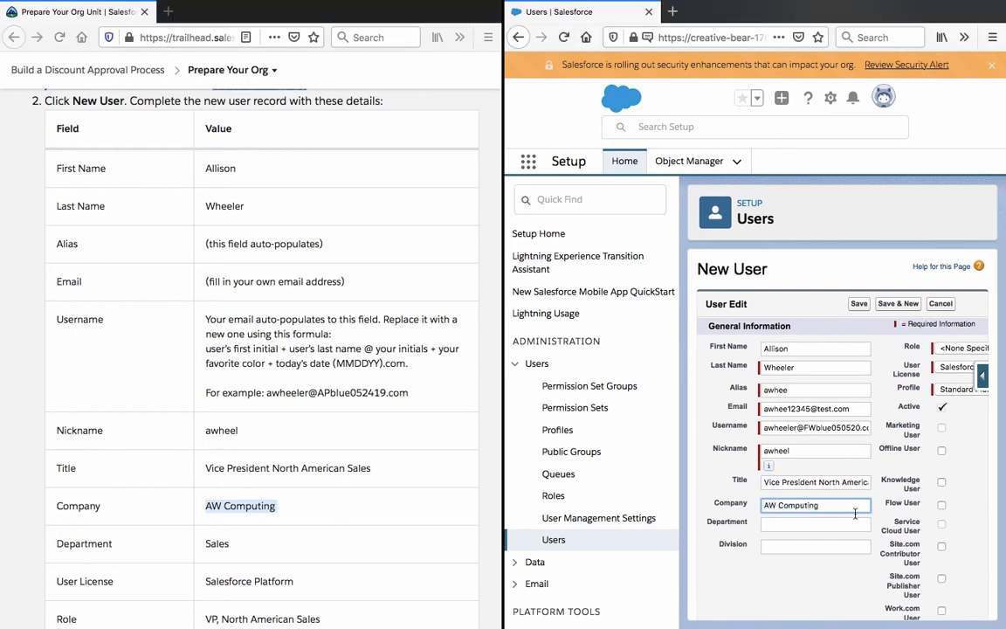
Step: Fill the Department field with Sales from the instructions
left_click(355, 519)
triple_click(352, 540)
key("ctrl+c")
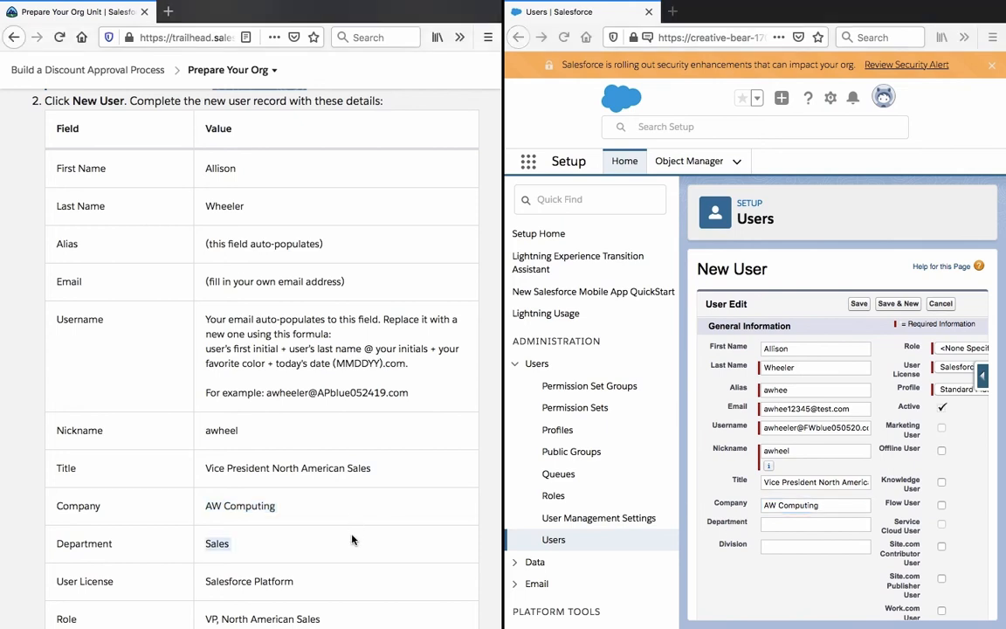
left_click(674, 553)
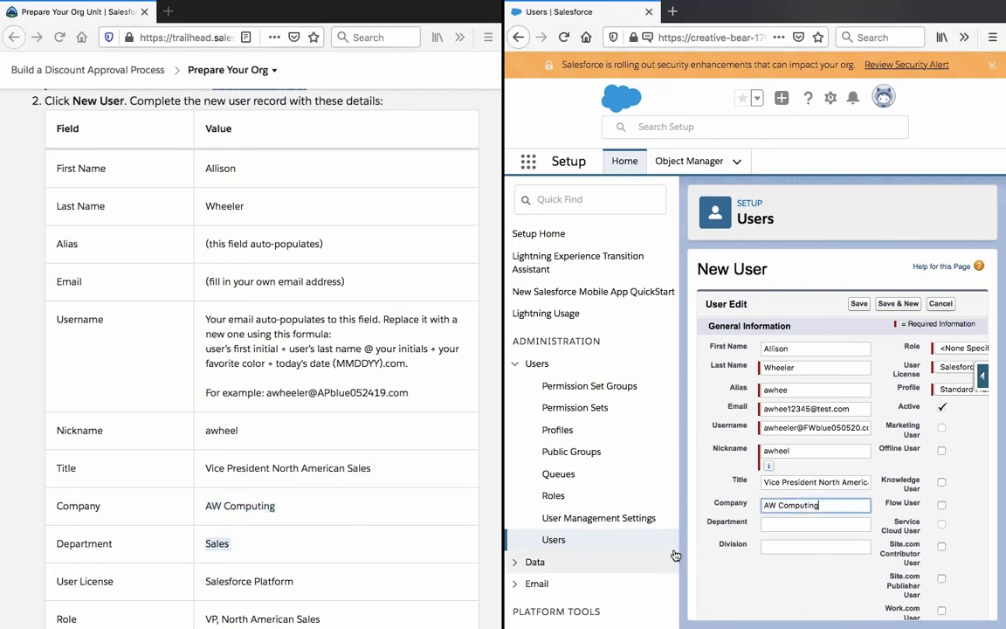
left_click(802, 523)
key("ctrl+v")
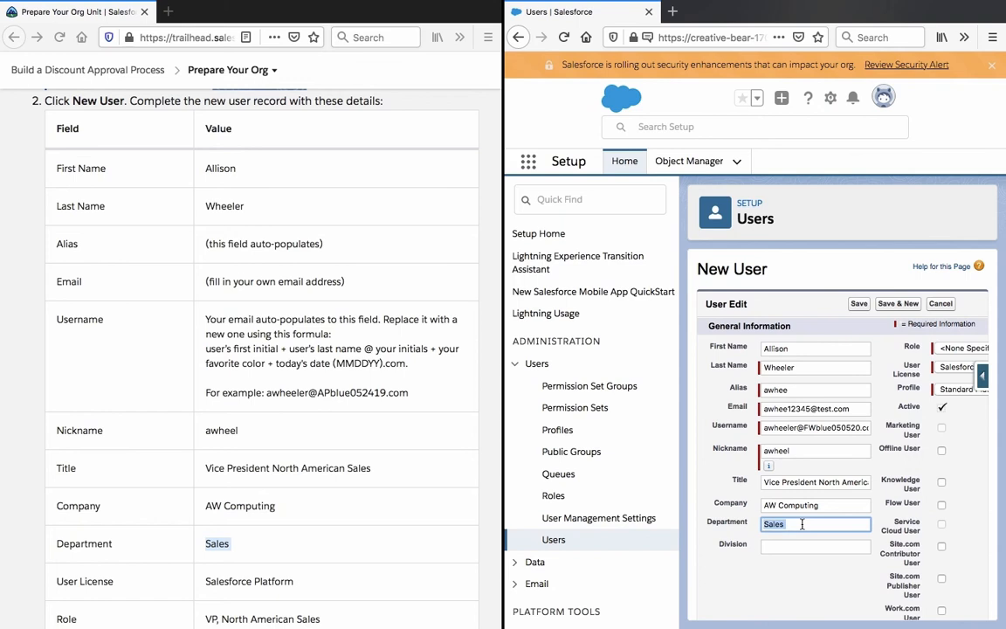
key("Escape")
key("shift+Tab")
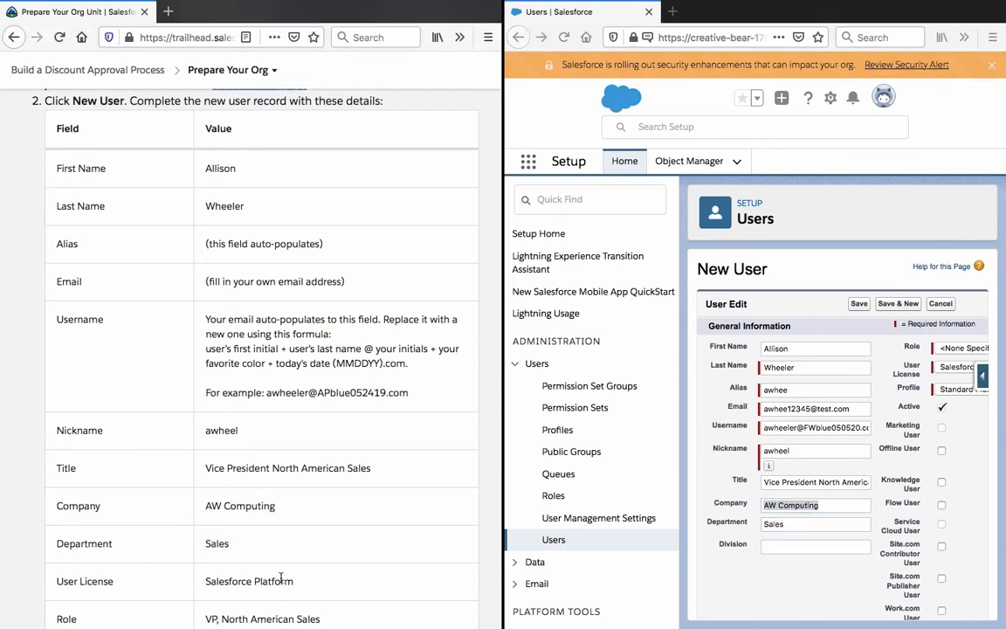
Step: Check the Salesforce Platform licence in the instructions and bring up the Profile choices
triple_click(278, 581)
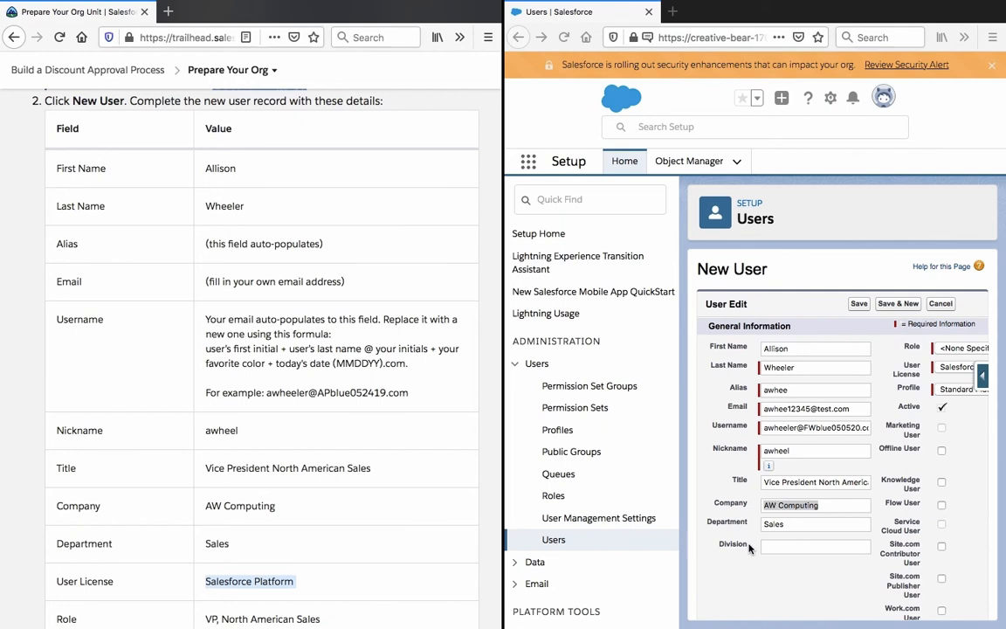
left_click(709, 544)
scroll(738, 543, "right", 3)
scroll(748, 544, "right", 1)
left_click(893, 393)
Step: Set Profile to Standard Platform User and Role to VP, North American Sales
left_click(900, 393)
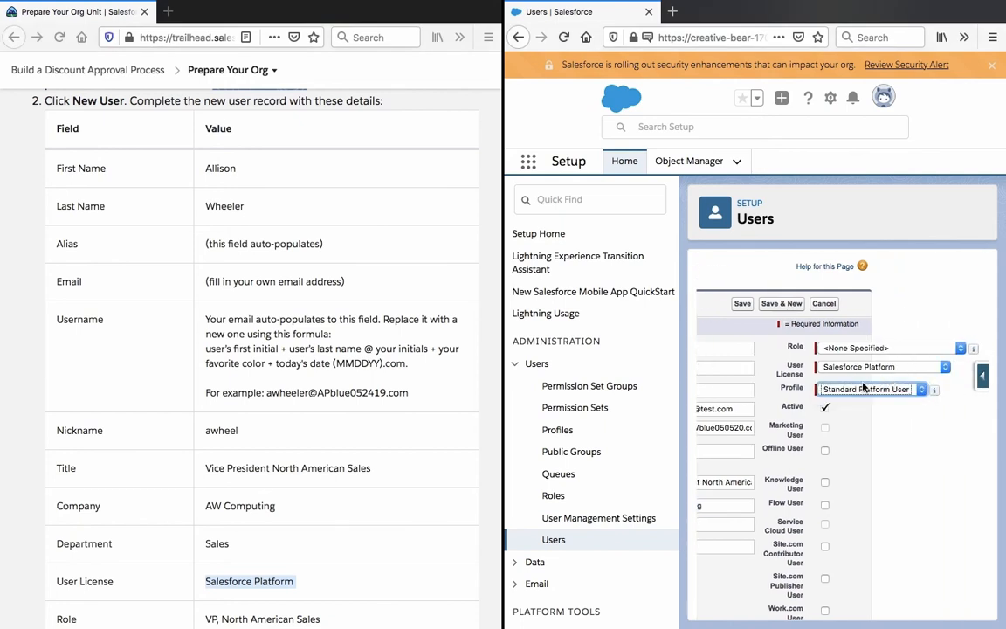
left_click(464, 410)
scroll(464, 412, "down", 5)
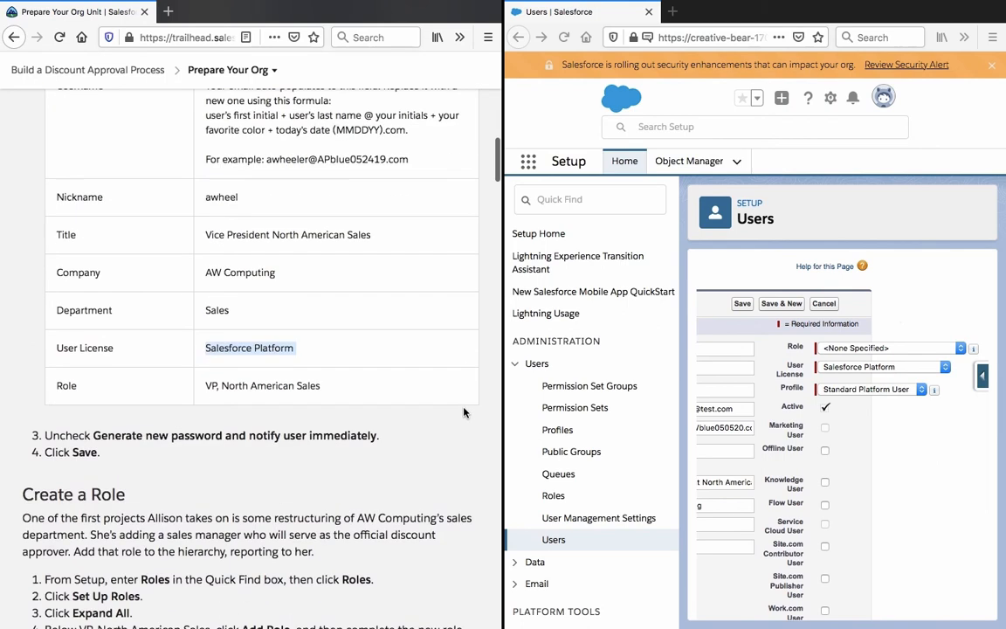
left_click(899, 459)
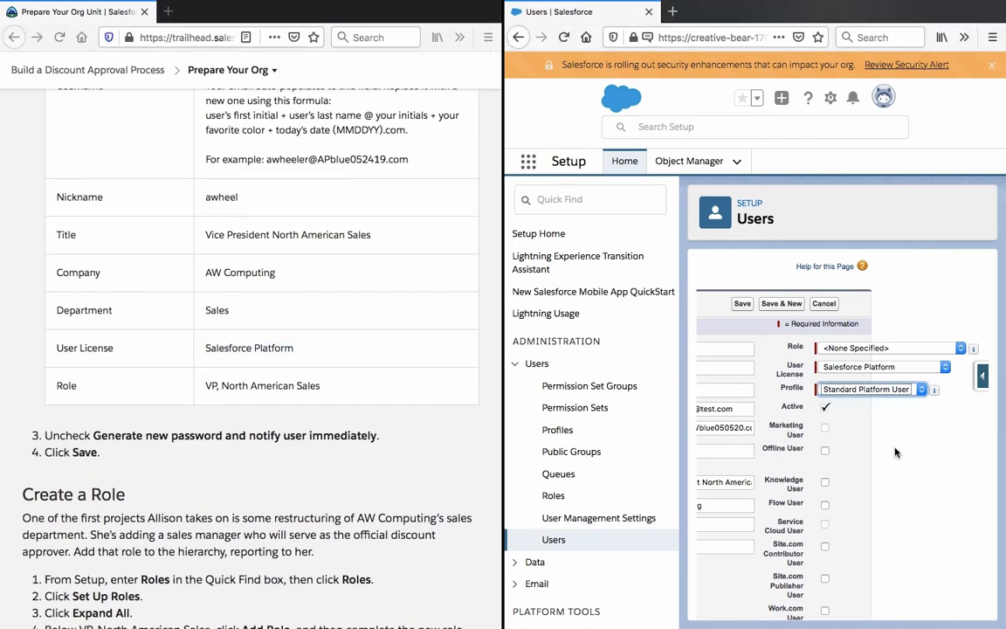
left_click(872, 348)
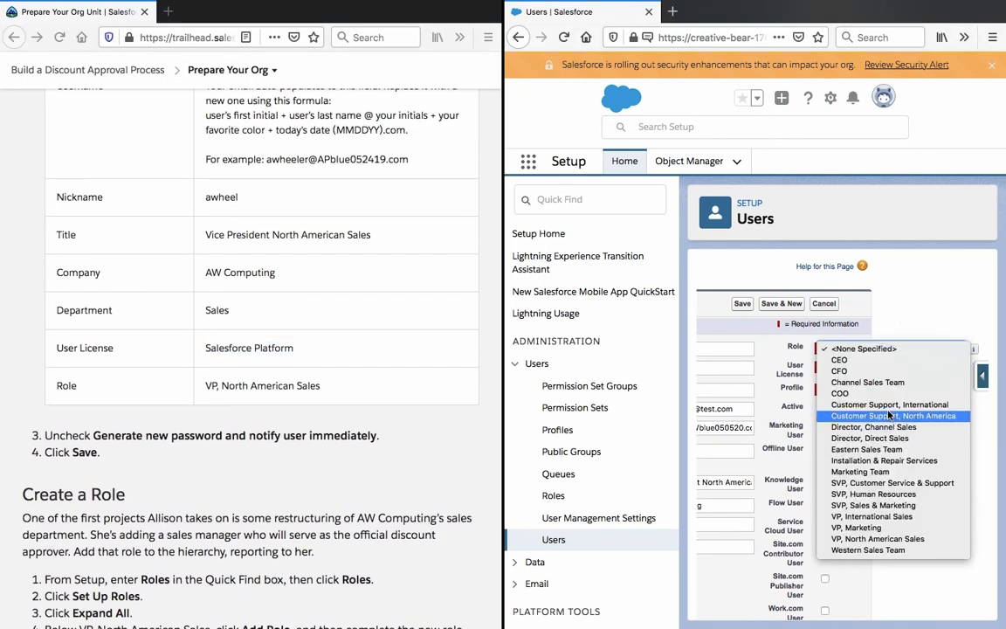
left_click(902, 540)
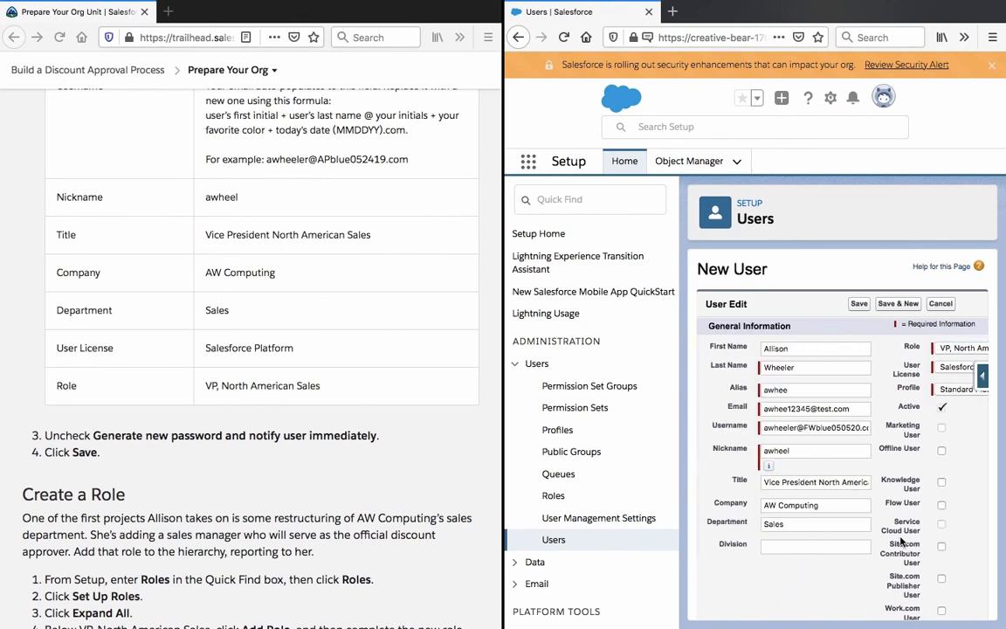
Step: Uncheck 'Generate new password and notify user immediately' and save the new user
scroll(902, 542, "down", 10)
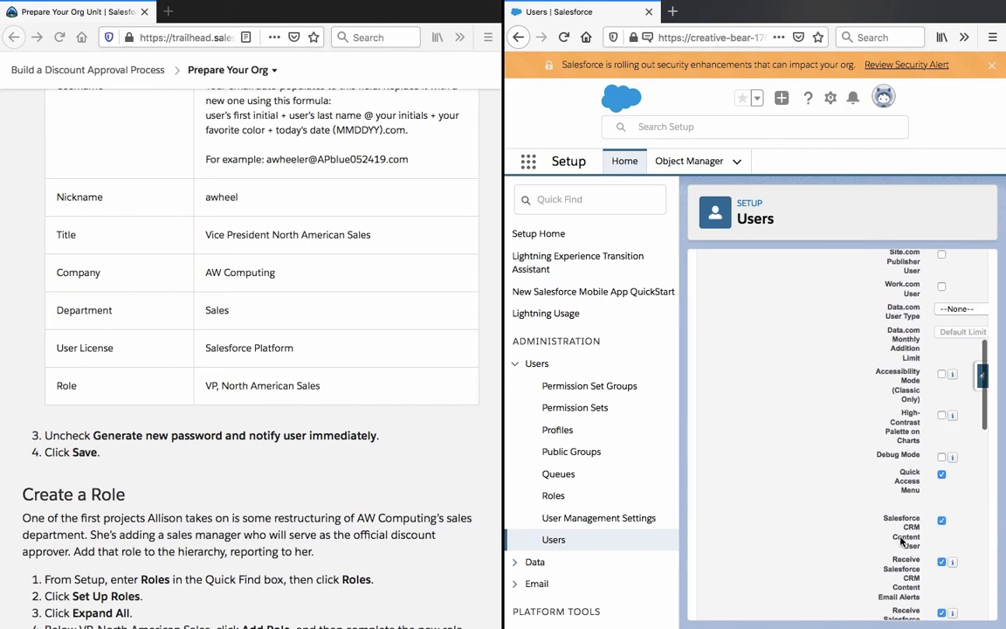
scroll(902, 542, "up", 10)
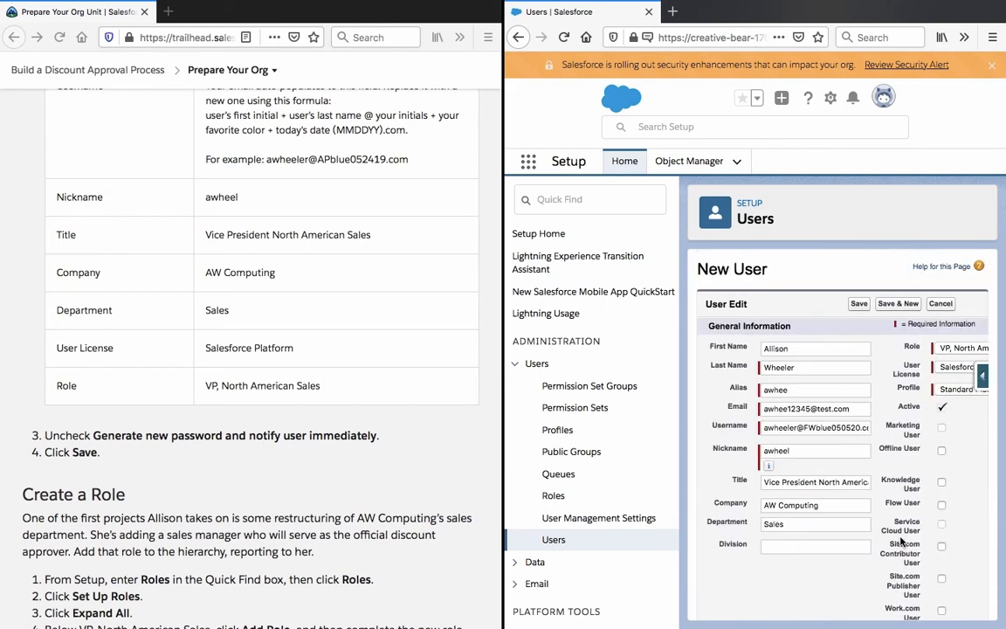
key("ctrl+f")
type("gener")
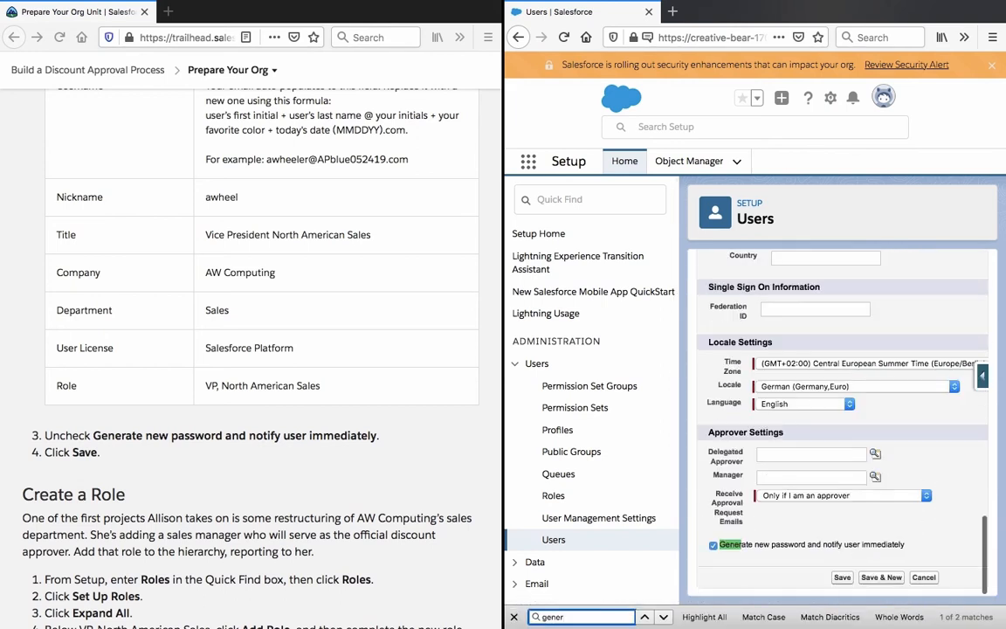
key("Return")
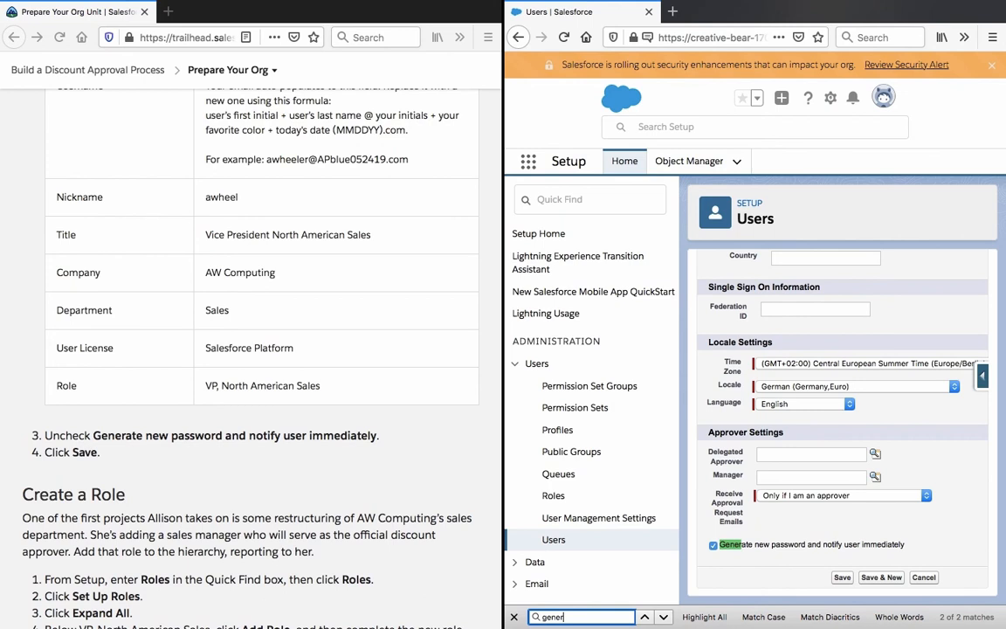
left_click(713, 544)
left_click(842, 578)
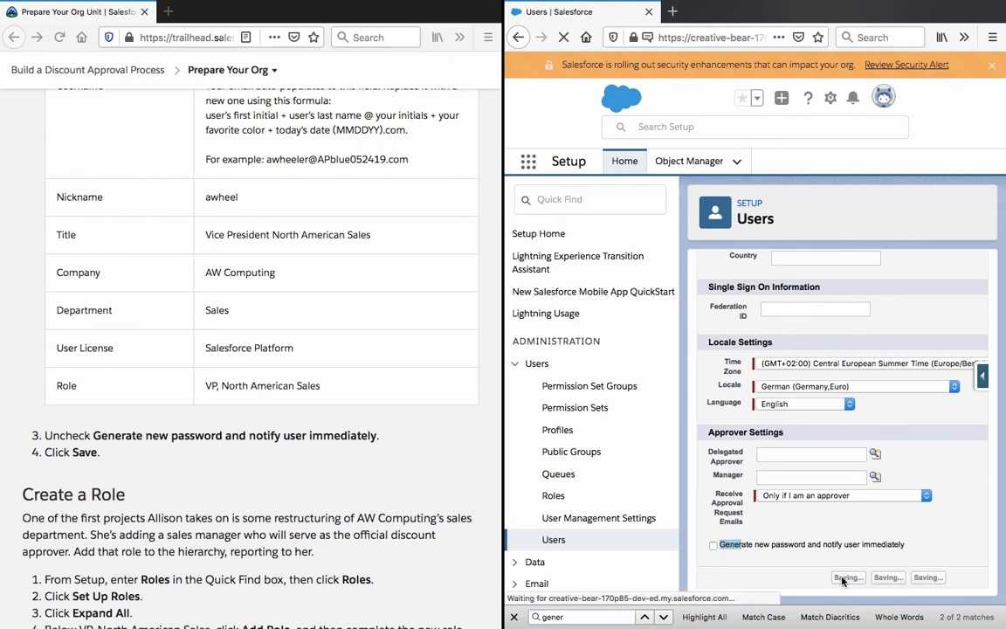
left_click(514, 616)
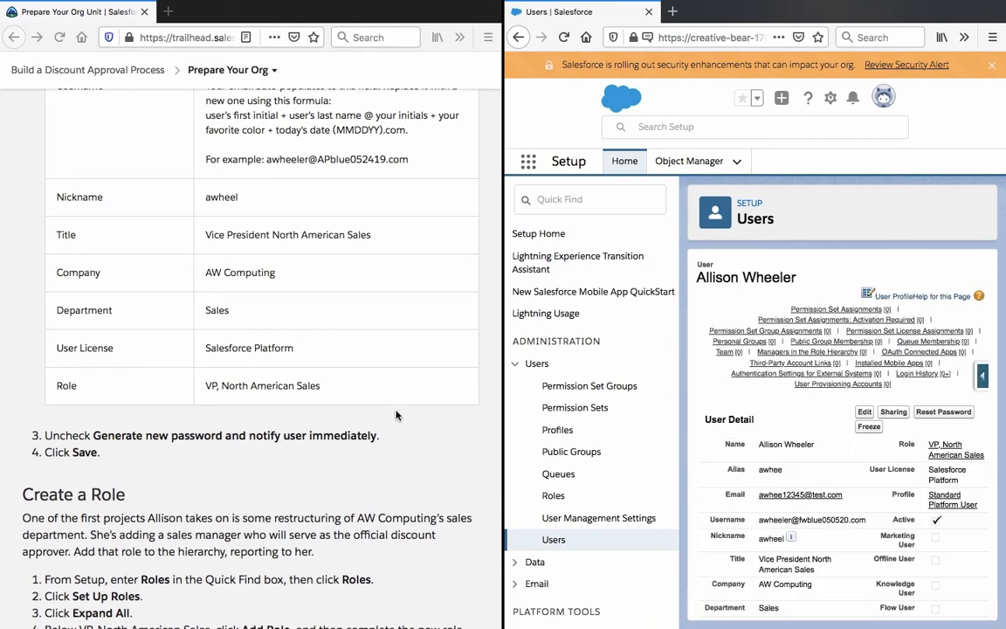
scroll(395, 415, "down", 5)
scroll(396, 415, "down", 3)
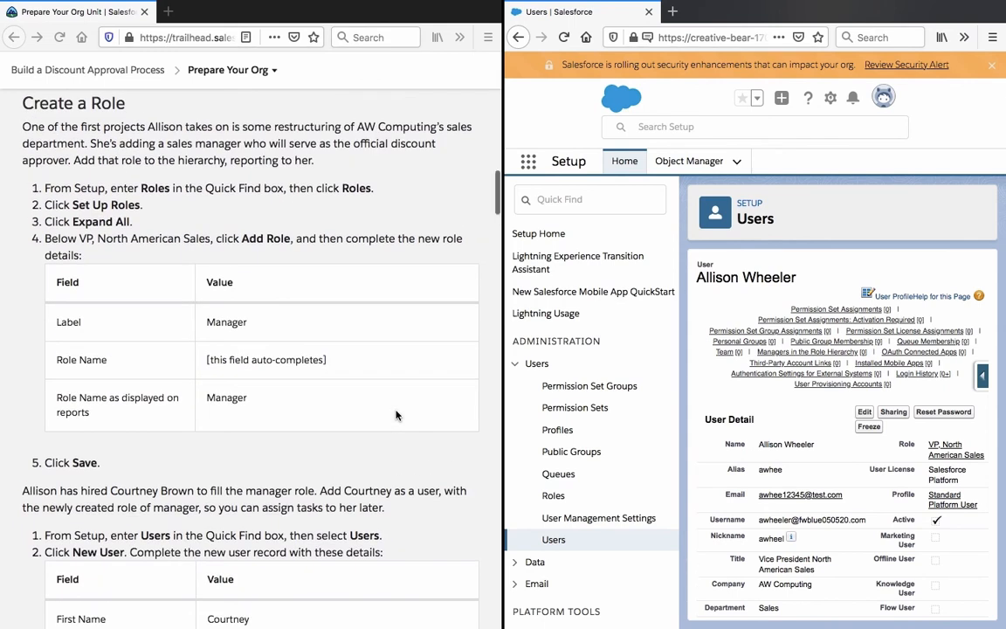
scroll(396, 415, "up", 1)
left_click(396, 415)
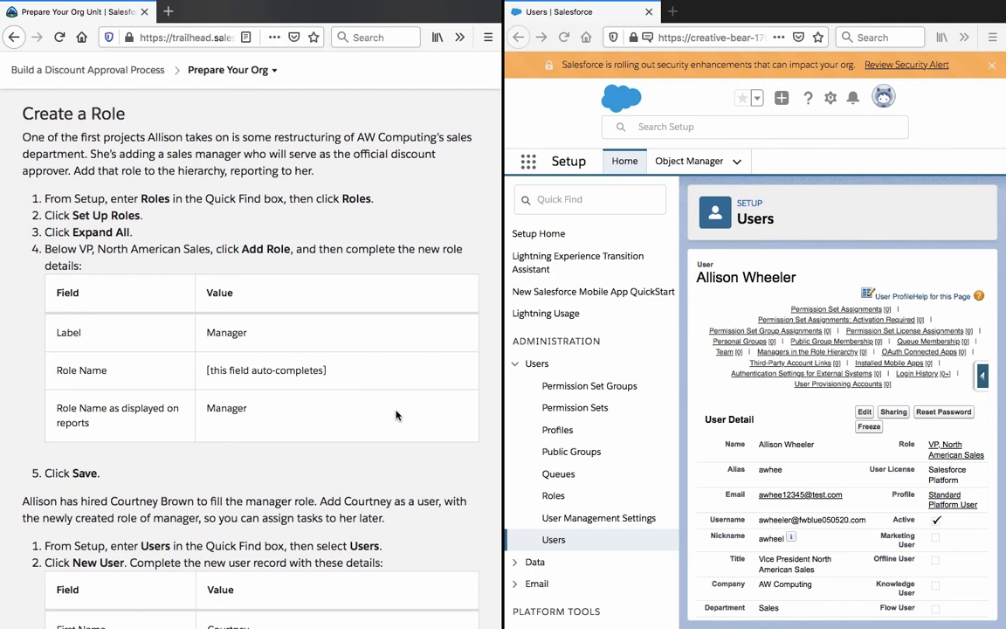
scroll(395, 415, "up", 1)
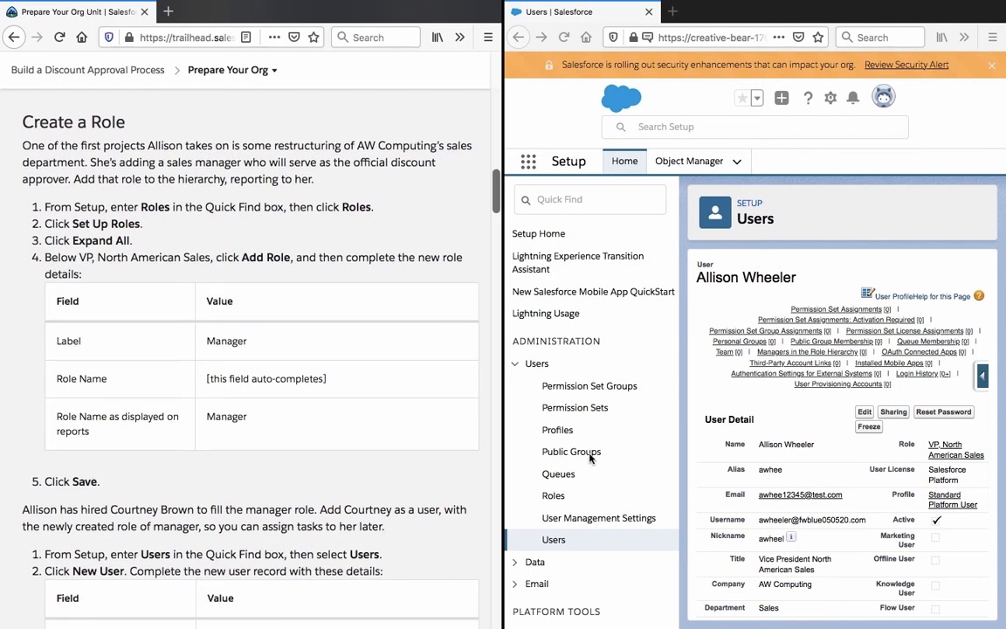
left_click(699, 330)
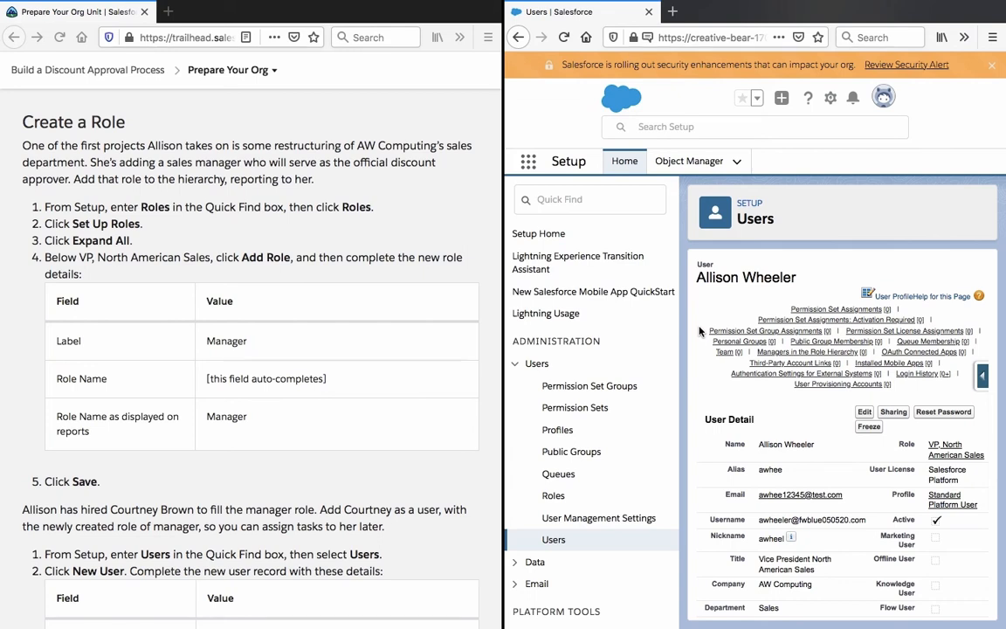
scroll(185, 332, "up", 10)
scroll(188, 355, "up", 5)
scroll(188, 354, "down", 12)
scroll(189, 355, "down", 4)
scroll(189, 354, "up", 1)
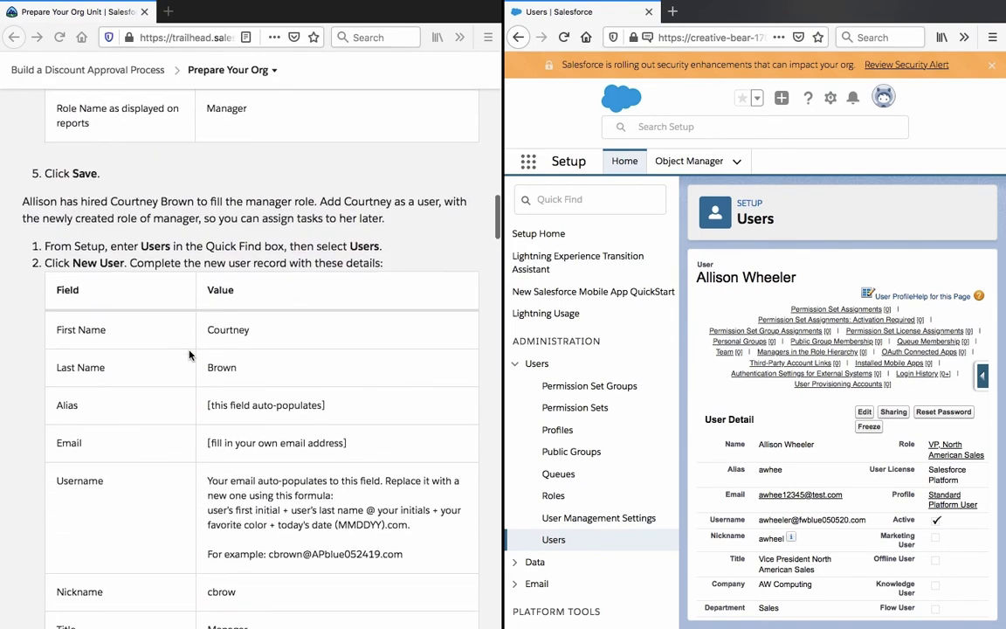
scroll(189, 355, "up", 5)
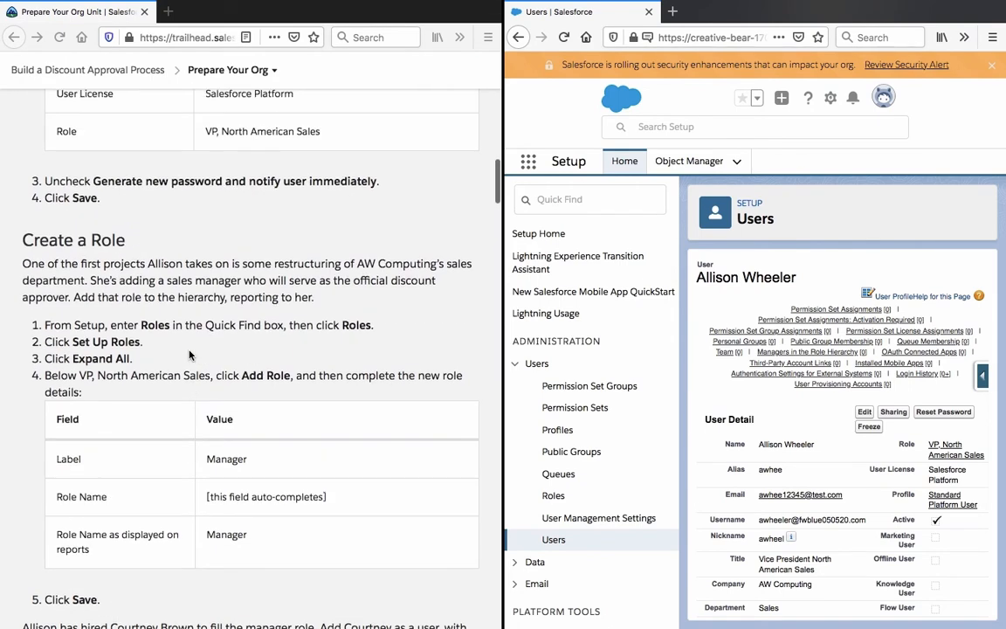
triple_click(190, 302)
left_click(189, 302)
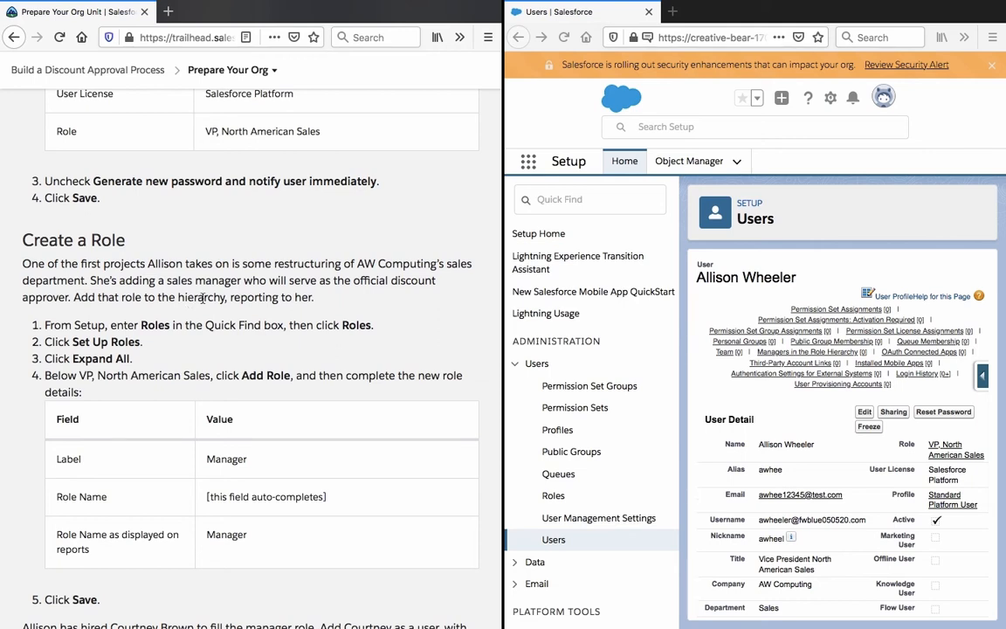
Step: Save the Manager role reporting to VP, North American Sales and review the result
left_click(662, 353)
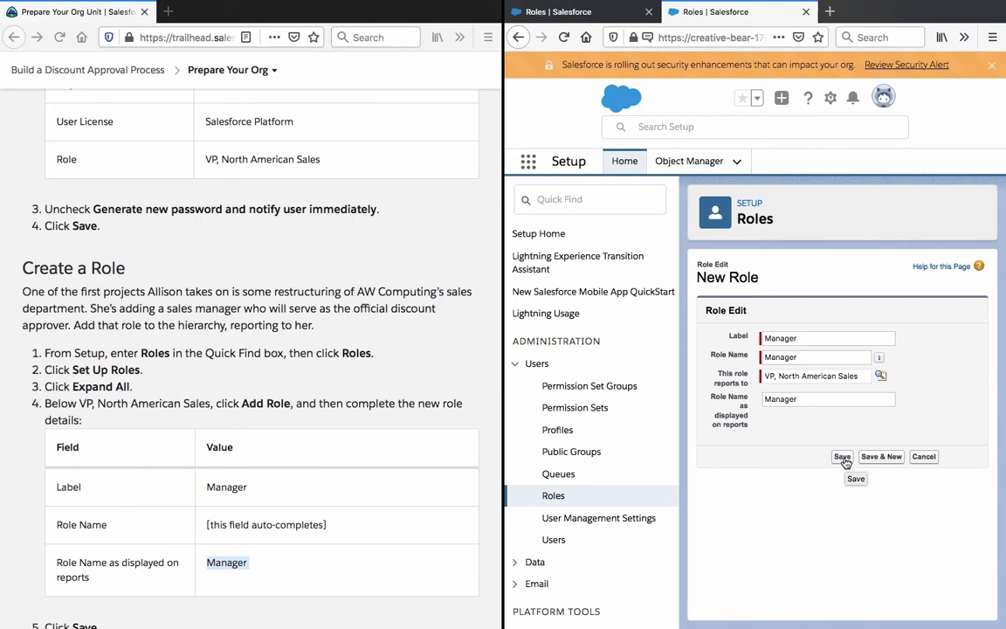
key("XF86AudioLowerVolume")
left_click(842, 458)
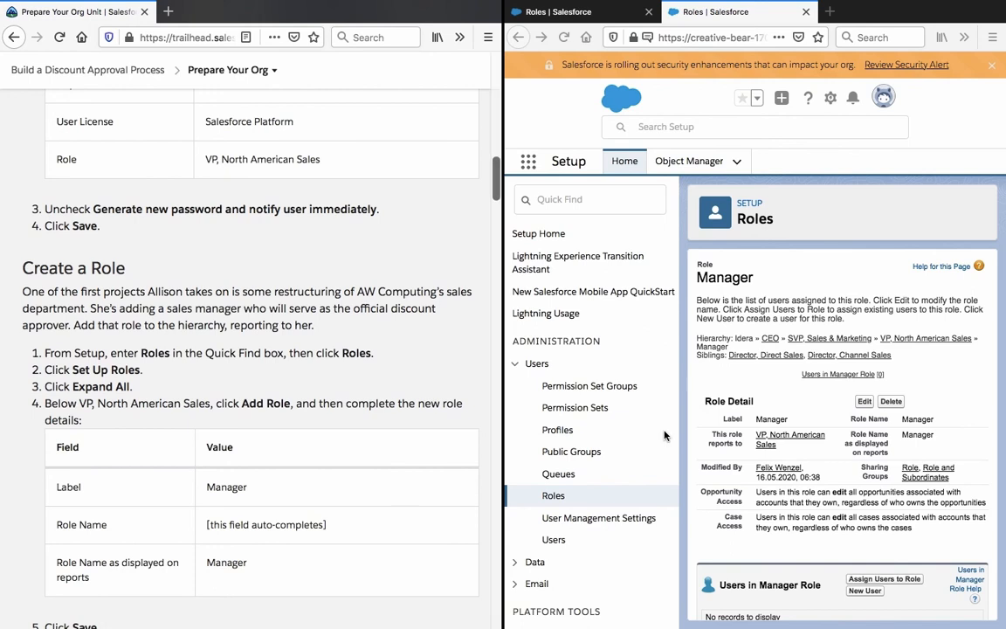
scroll(594, 420, "down", 3)
scroll(727, 444, "down", 1)
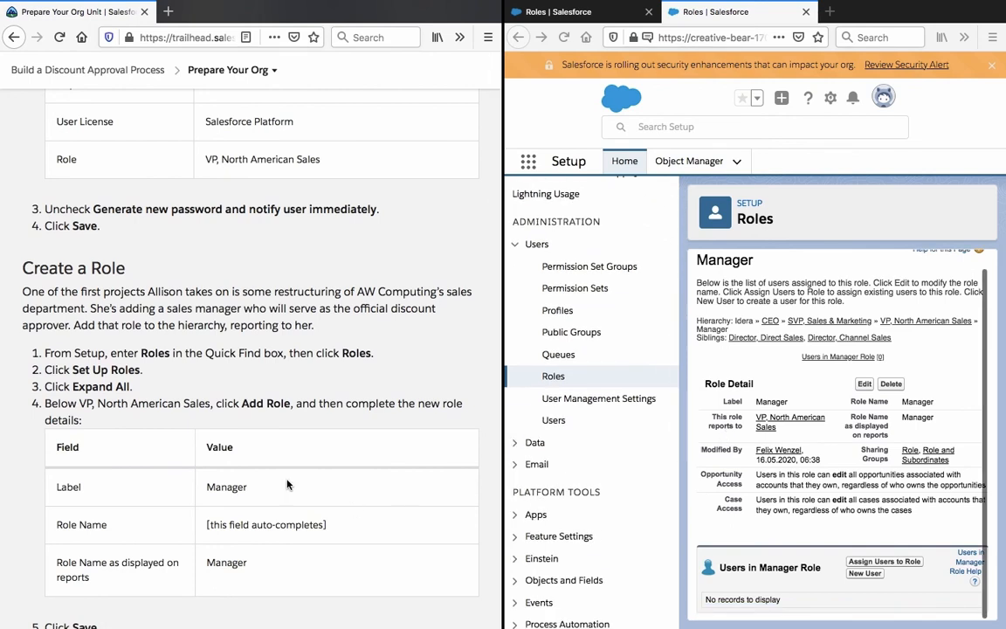
Step: Go to the All Users list in Setup and start a new user record
scroll(286, 479, "down", 9)
scroll(287, 479, "down", 4)
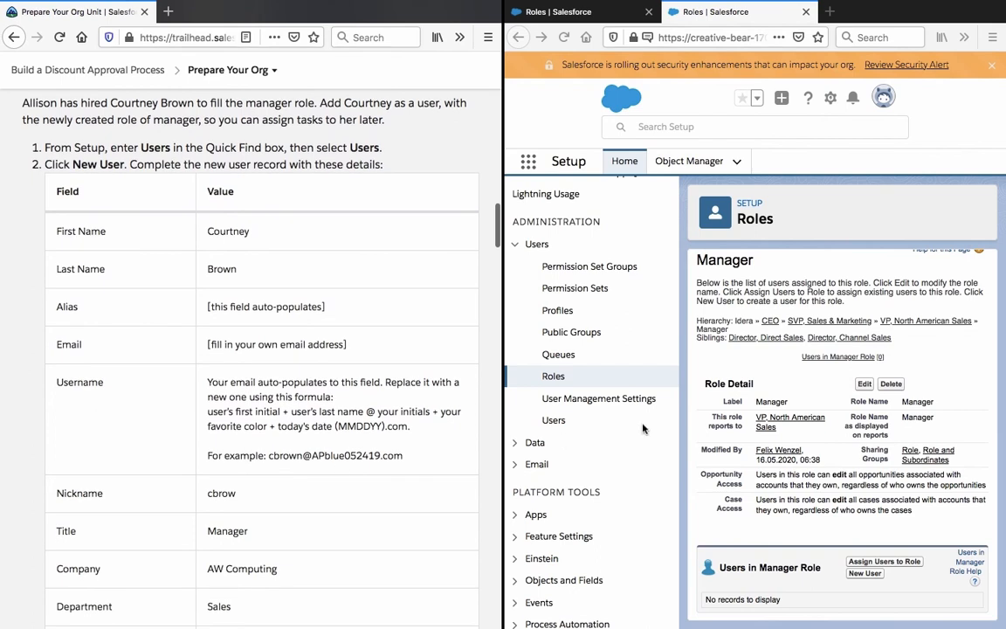
left_click(630, 381)
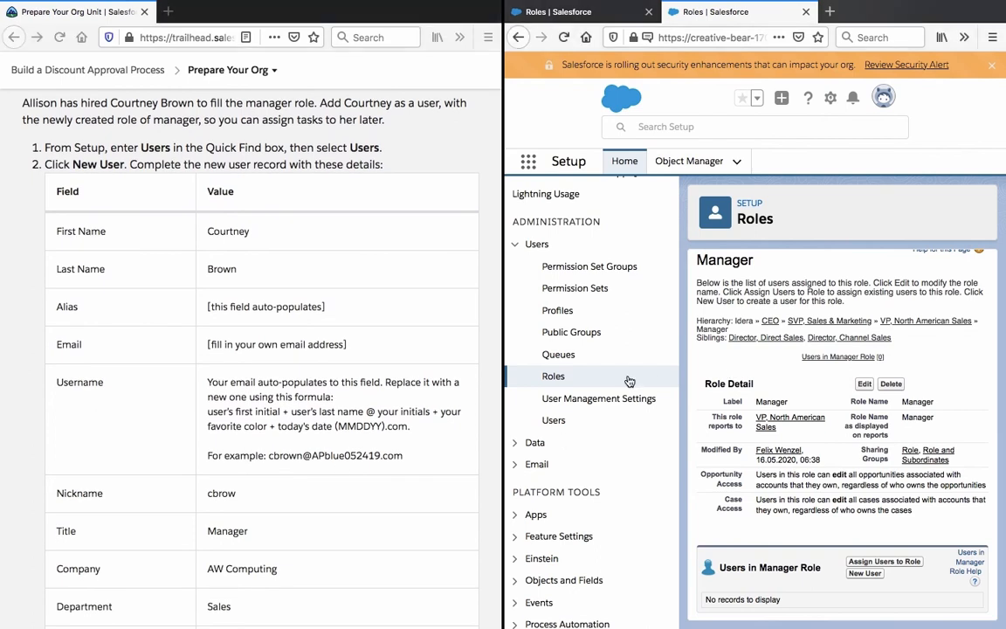
scroll(332, 350, "up", 4)
scroll(358, 382, "down", 2)
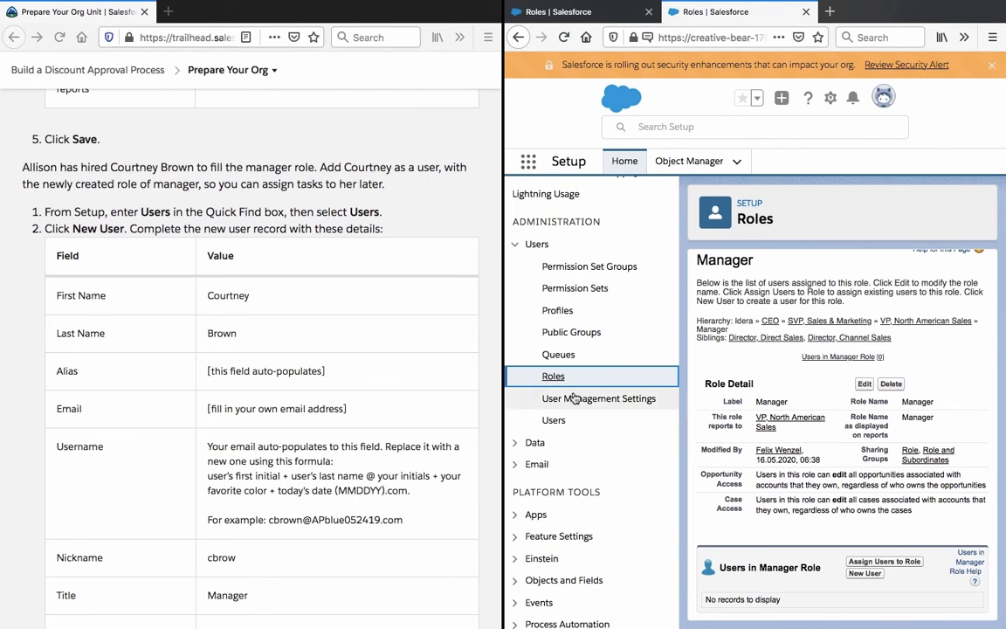
left_click(568, 424)
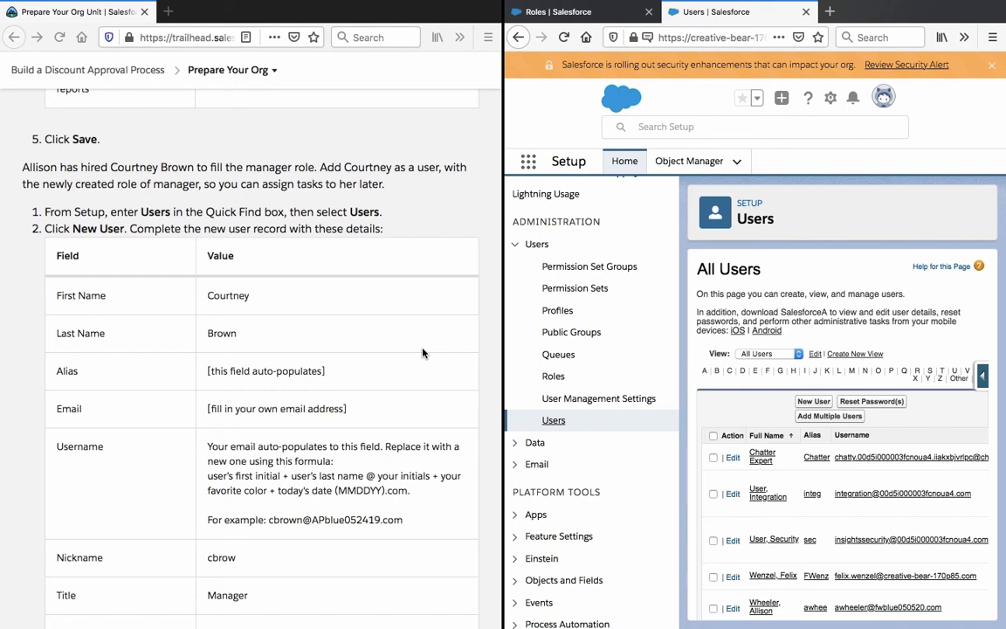
left_click(813, 403)
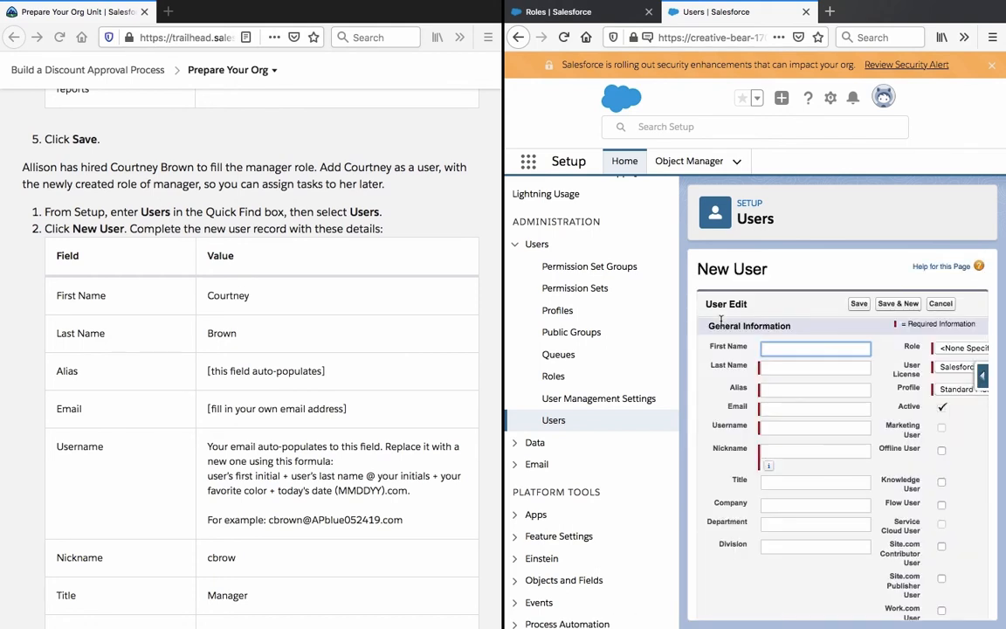
Step: Enter the new user's first and last name, and an e-mail built from the auto-filled alias
double_click(255, 299)
key("super+c")
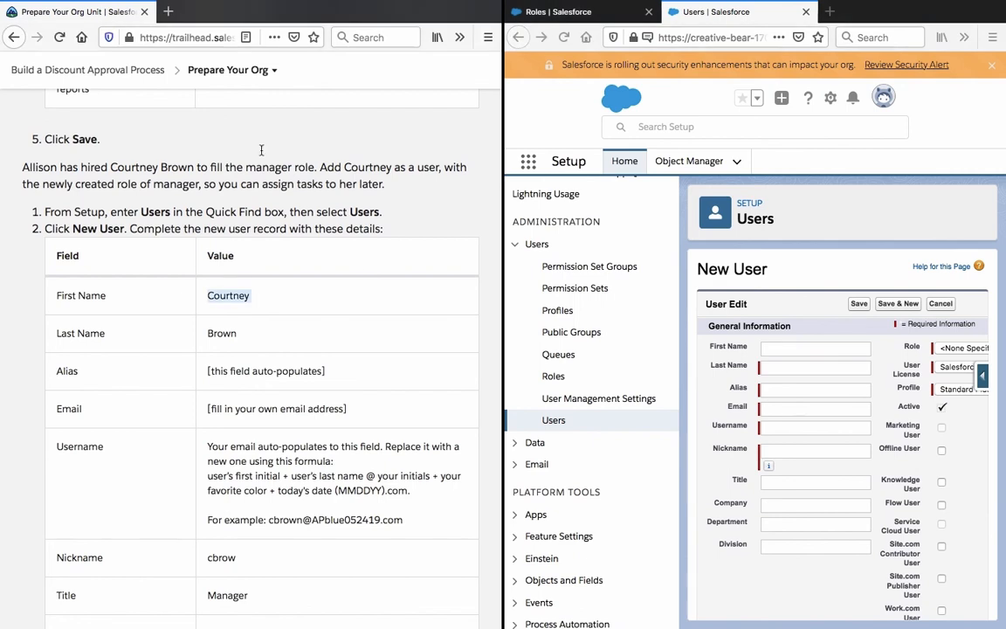
left_click(805, 349)
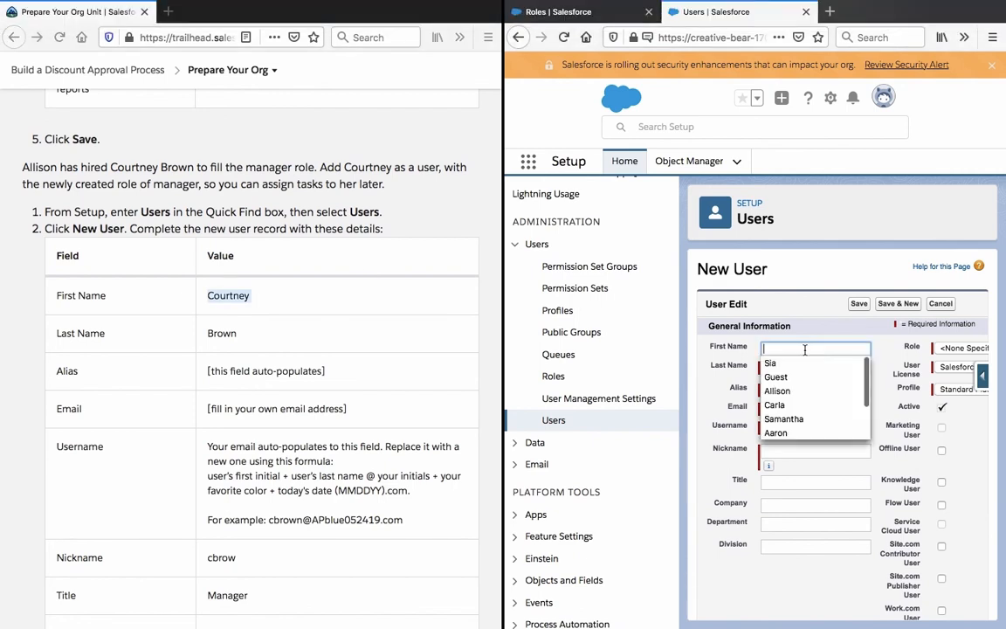
key("super+v")
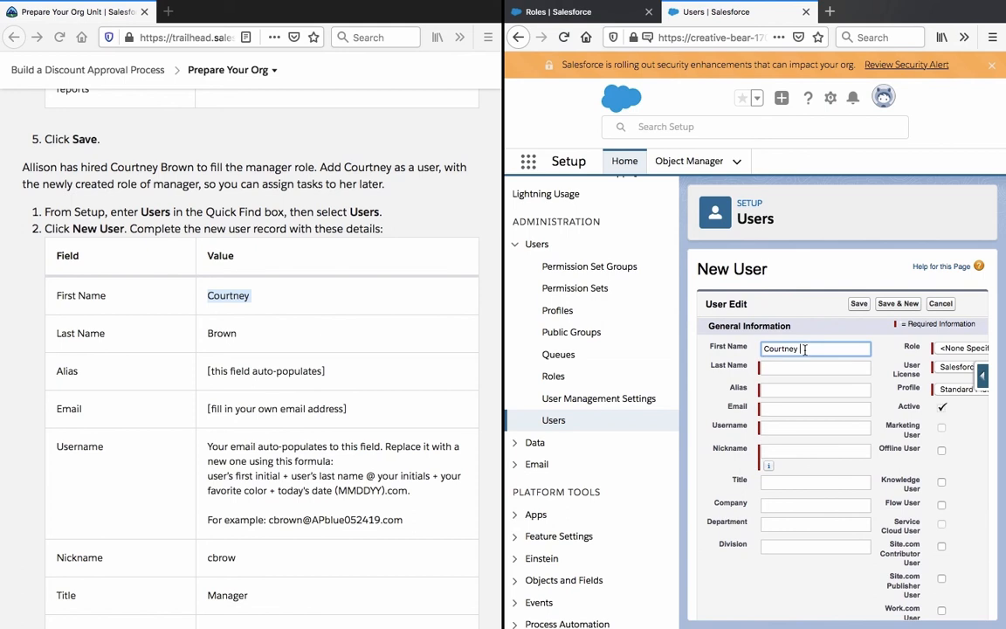
left_click(823, 372)
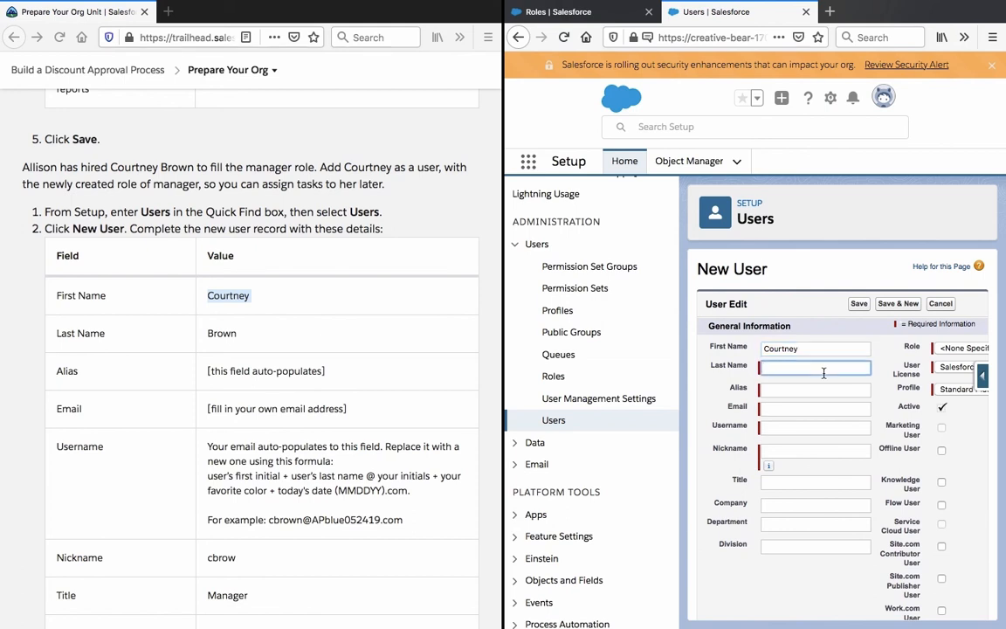
type("Brown")
key("Tab")
key("Tab")
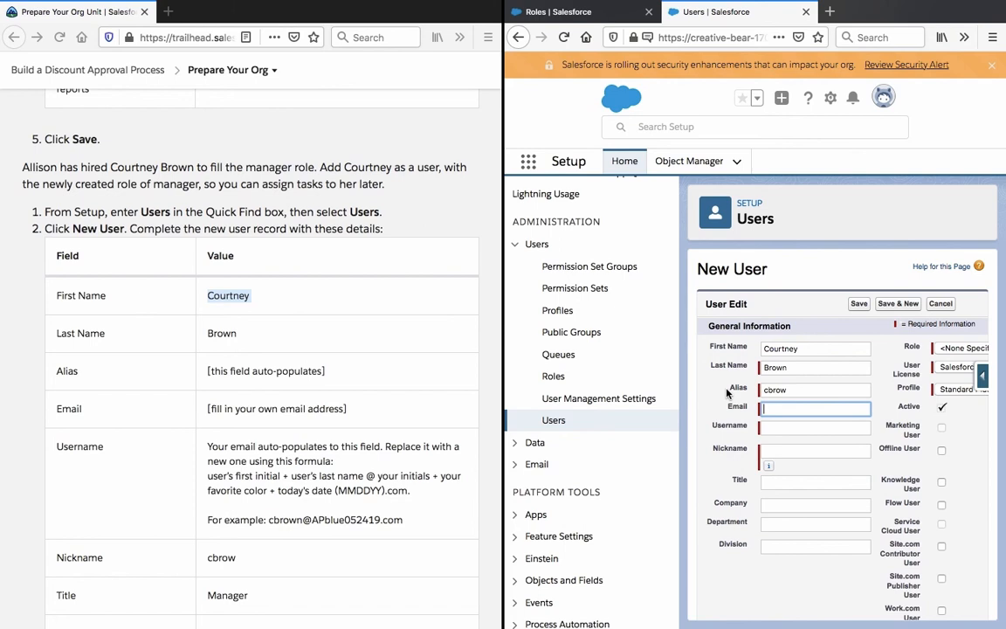
double_click(775, 390)
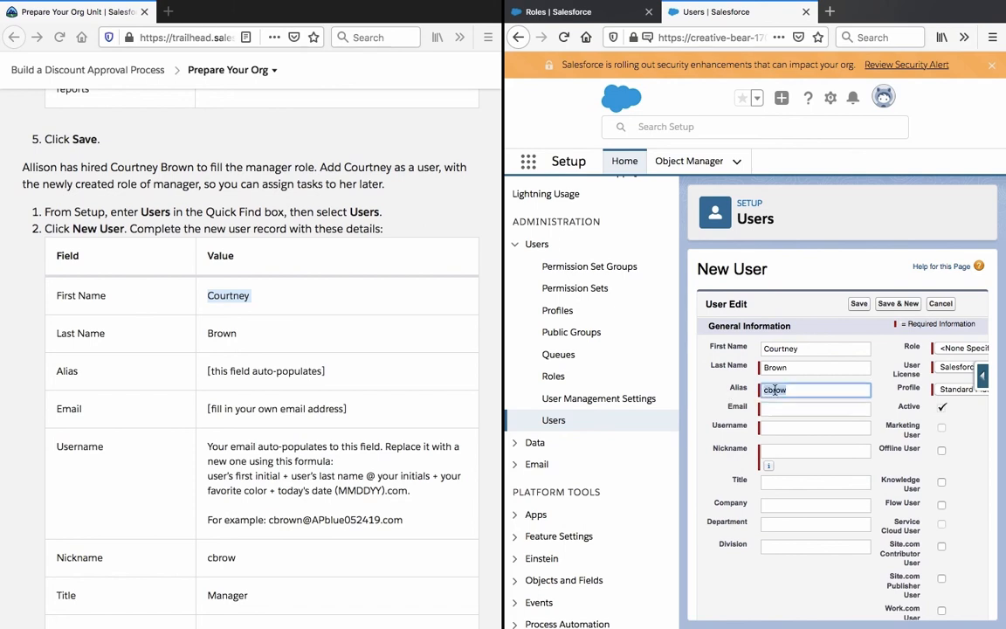
key("ctrl+c")
left_click(784, 406)
key("ctrl+v")
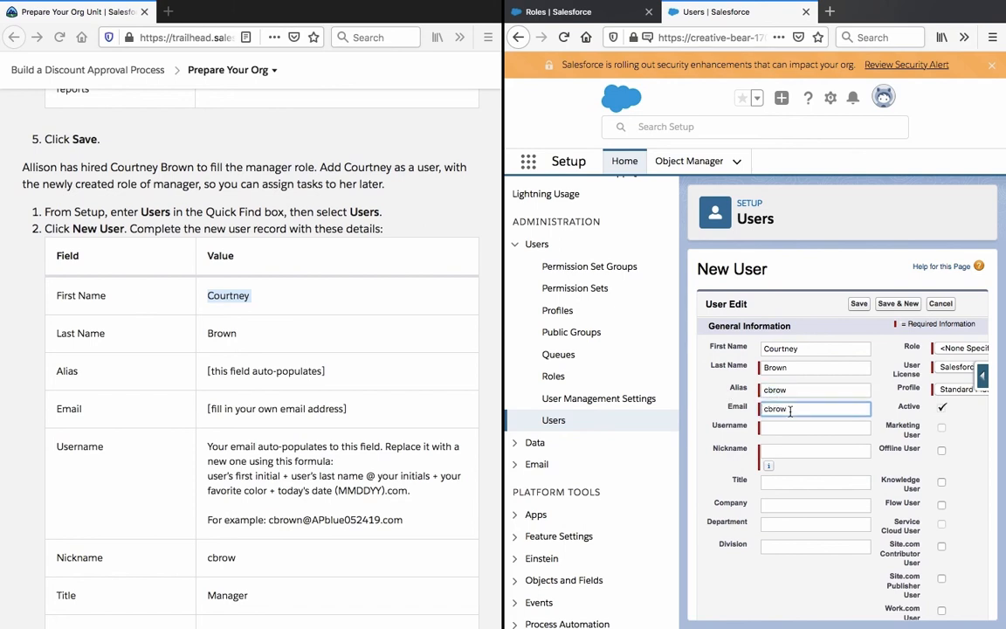
type("45678@test.com")
left_click(798, 438)
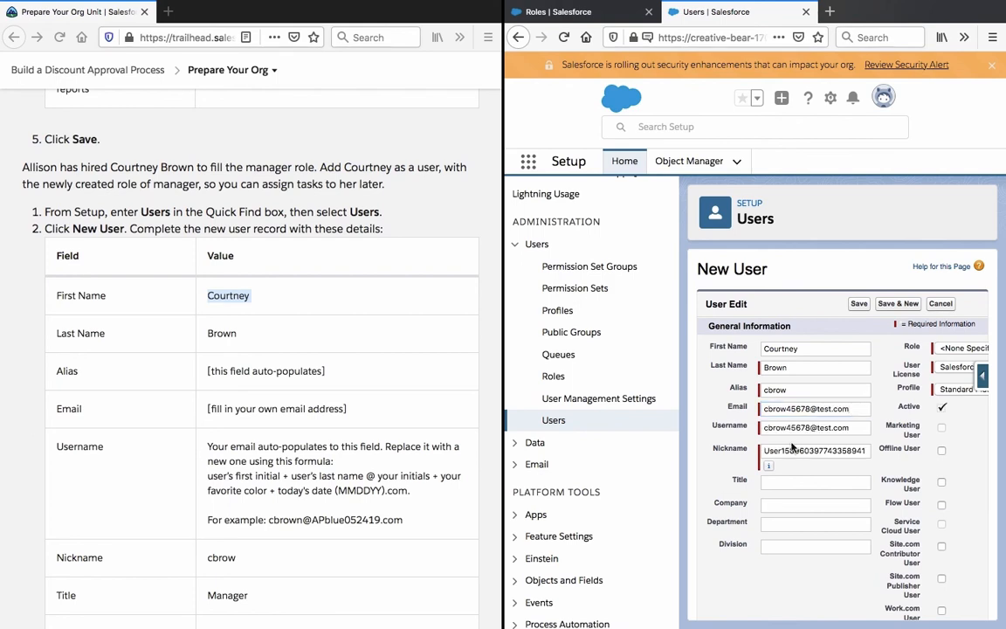
Step: Set the username from the Trailhead example with your own initials and date, then add a short nickname
left_click(270, 521)
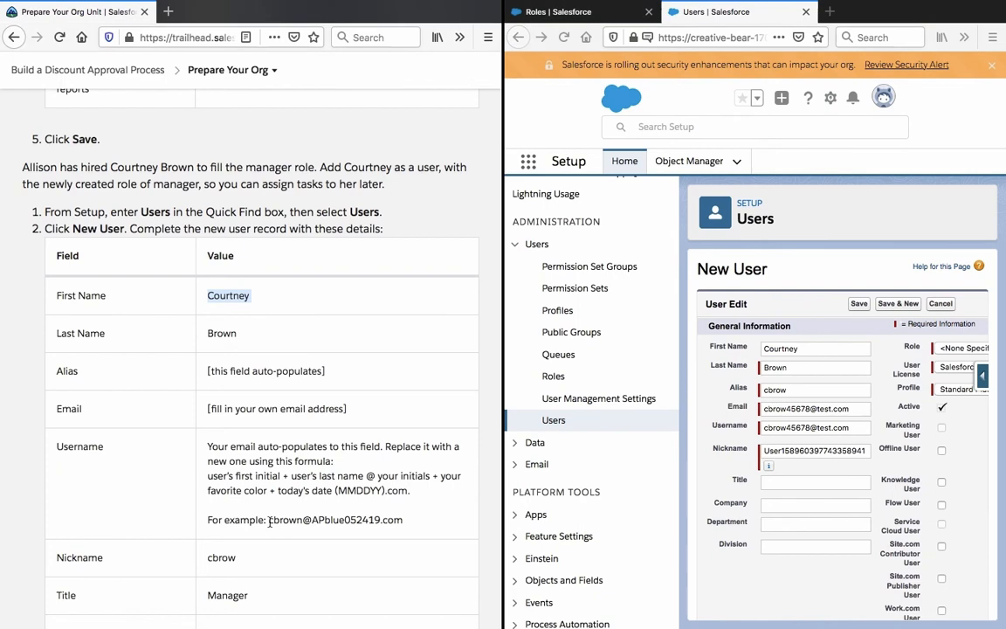
left_click_drag(270, 521, 412, 524)
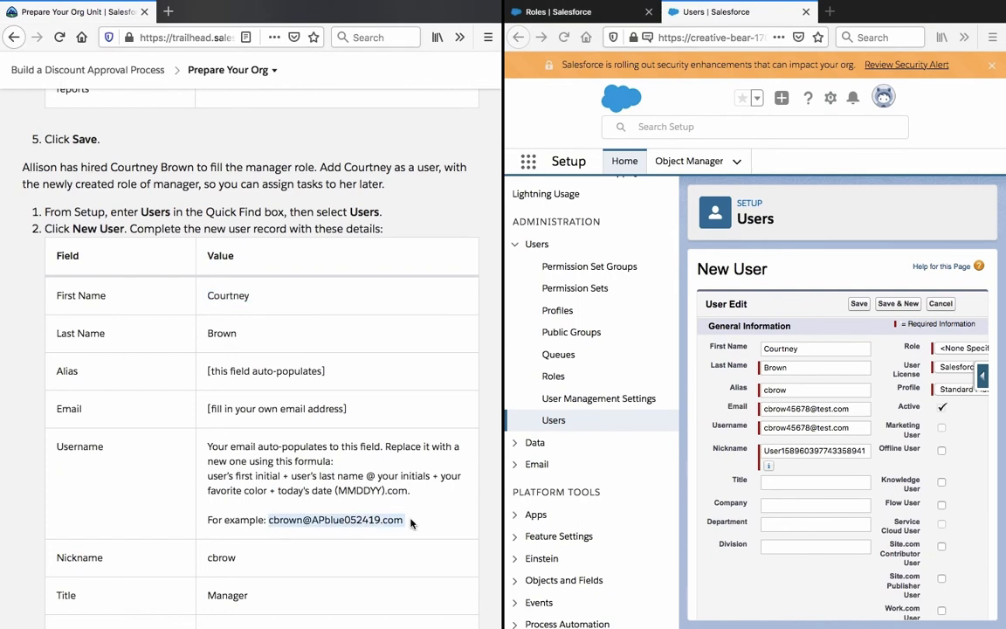
double_click(811, 452)
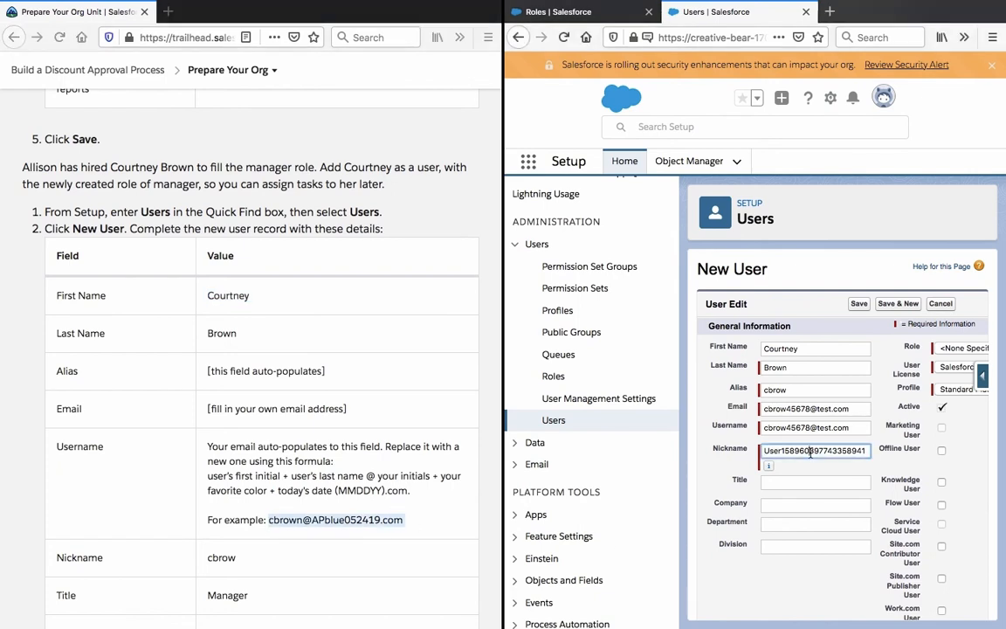
triple_click(809, 428)
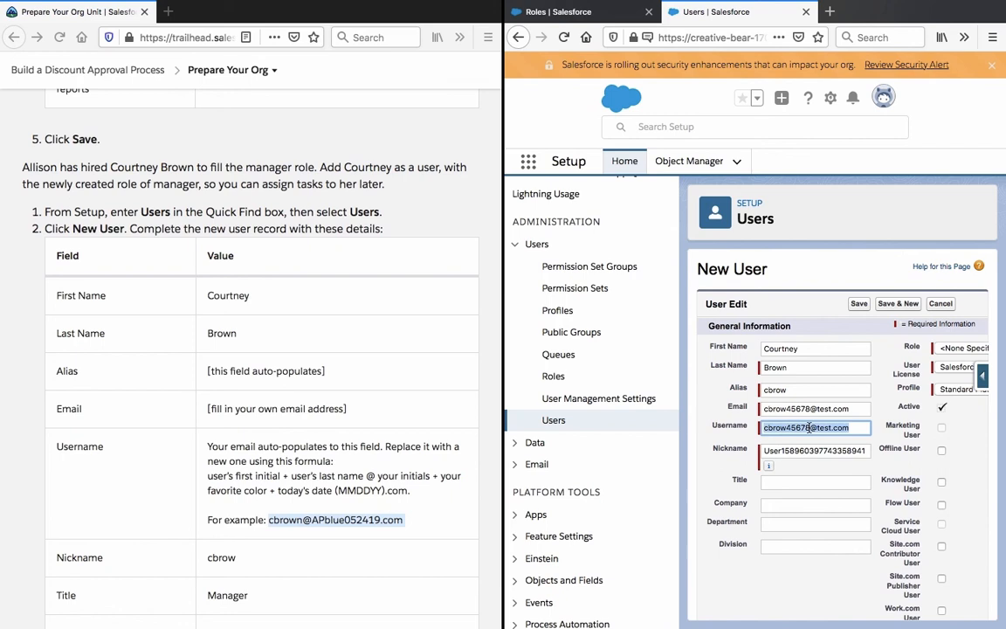
key("ctrl+v")
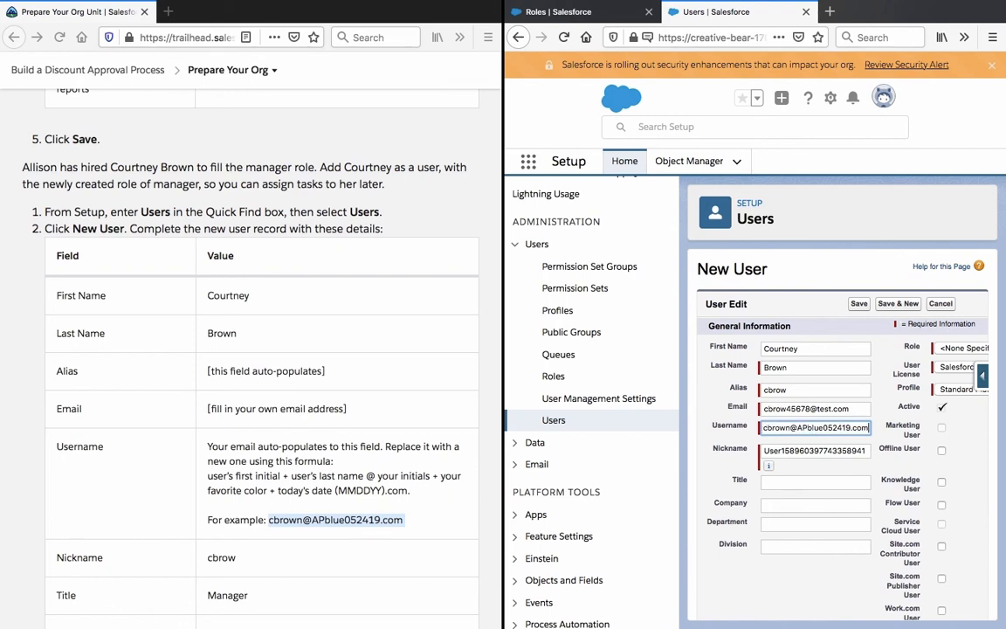
left_click(808, 428)
key("BackSpace")
key("BackSpace")
type("FW")
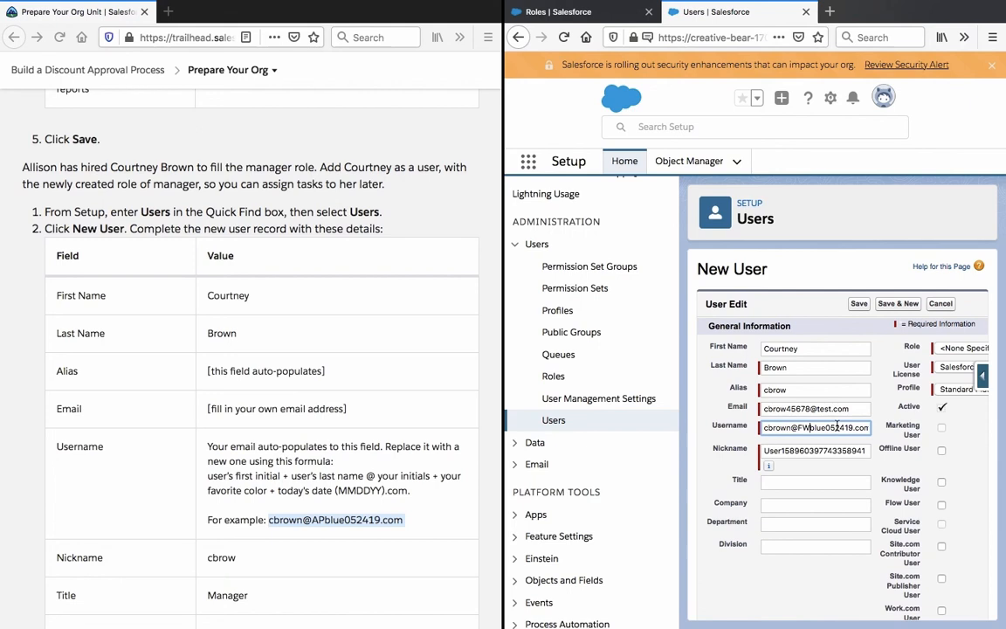
left_click_drag(836, 428, 854, 427)
key("BackSpace")
type("0520")
key("Tab")
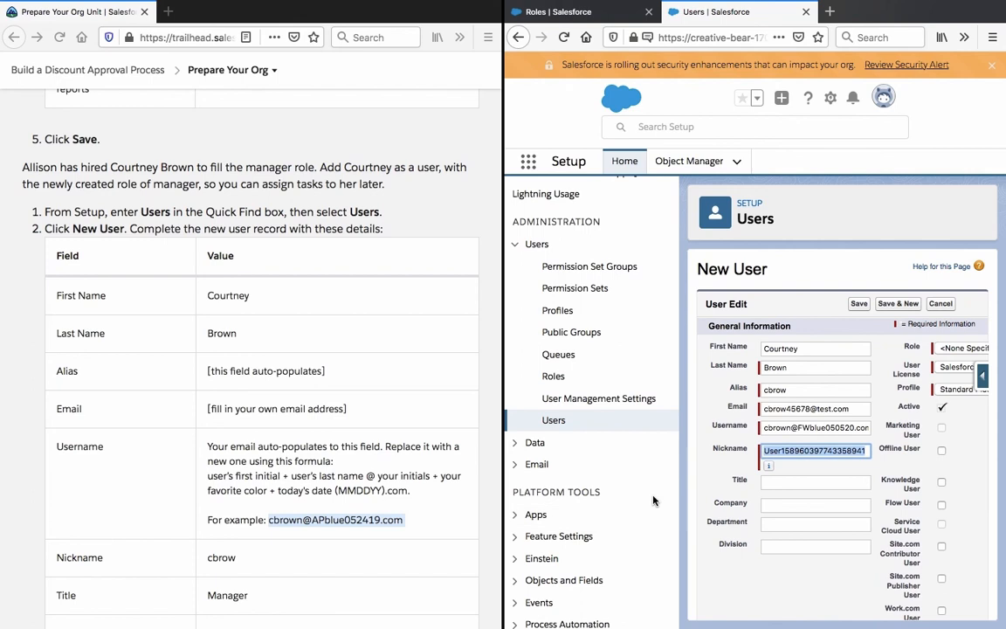
type("cbrow")
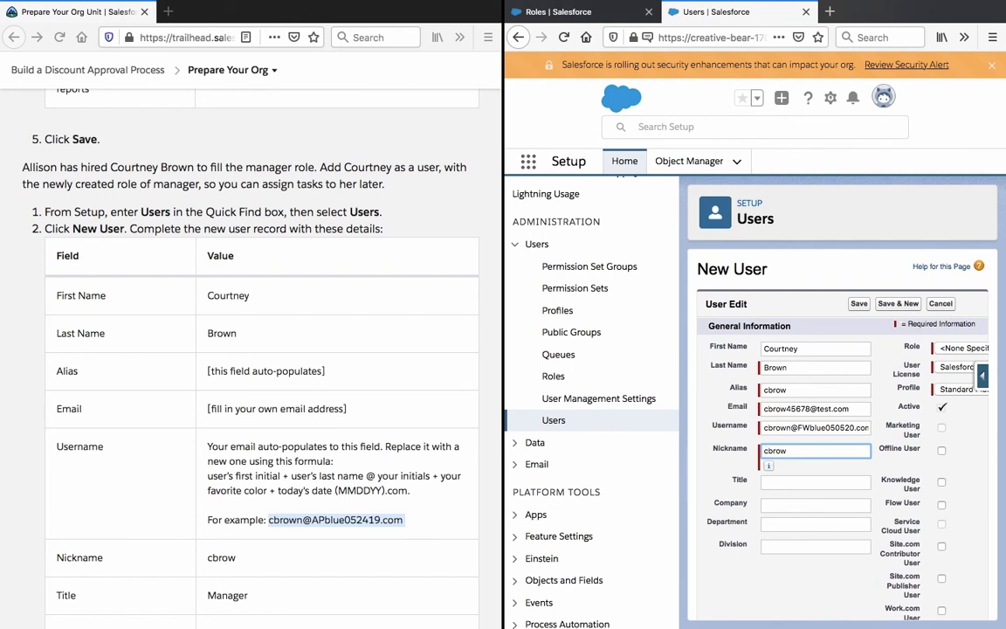
Step: Assign the Manager role to the new user
left_click(766, 480)
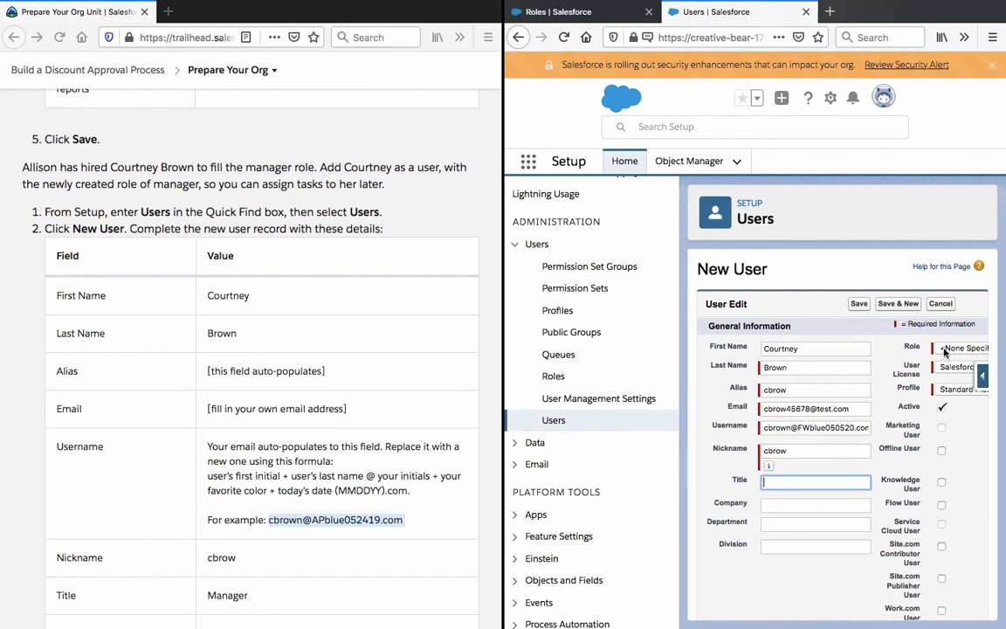
left_click(961, 349)
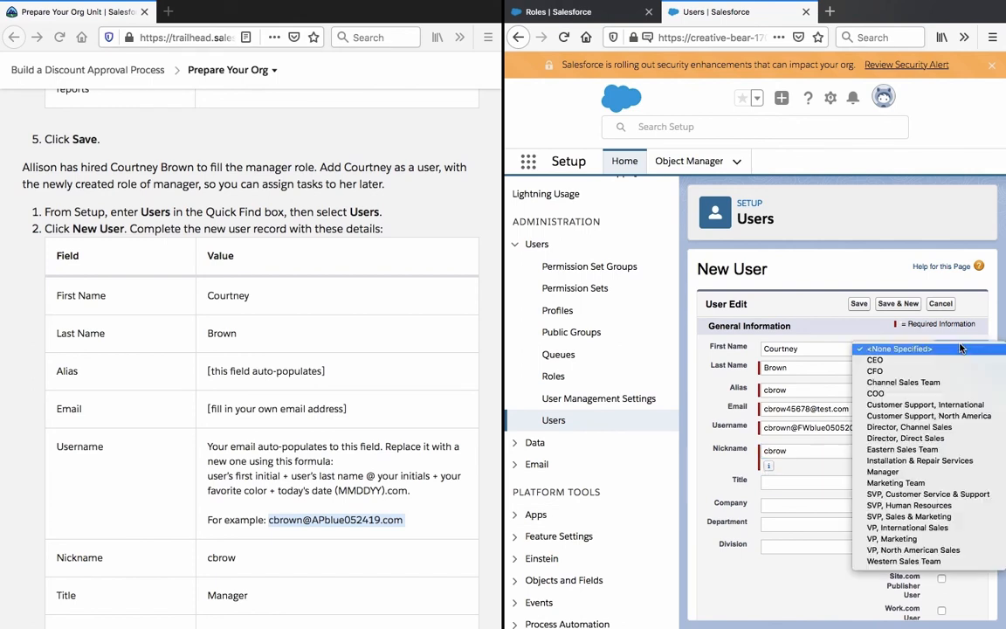
left_click(938, 472)
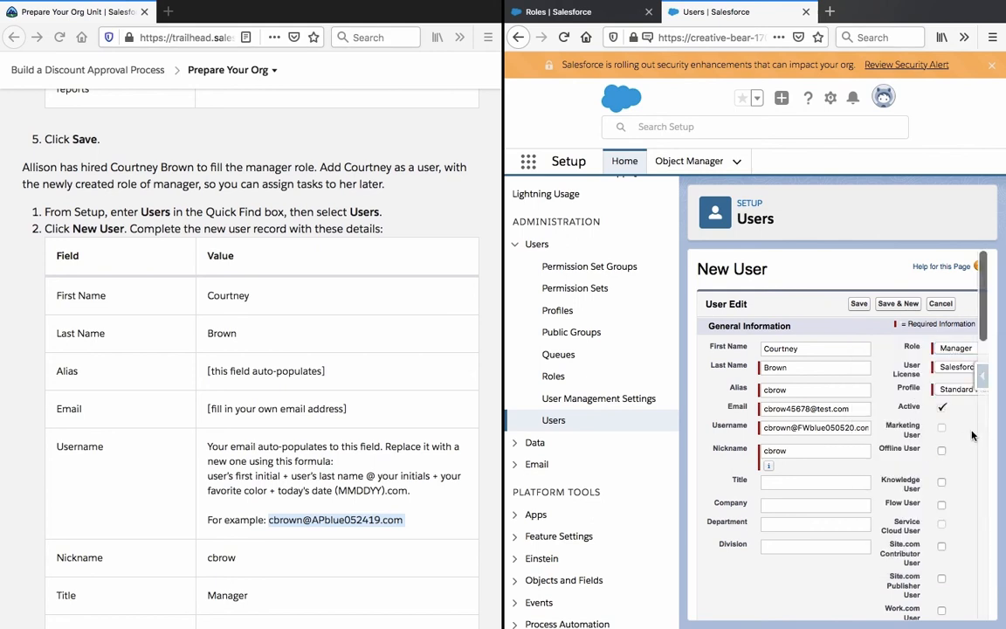
scroll(204, 524, "down", 3)
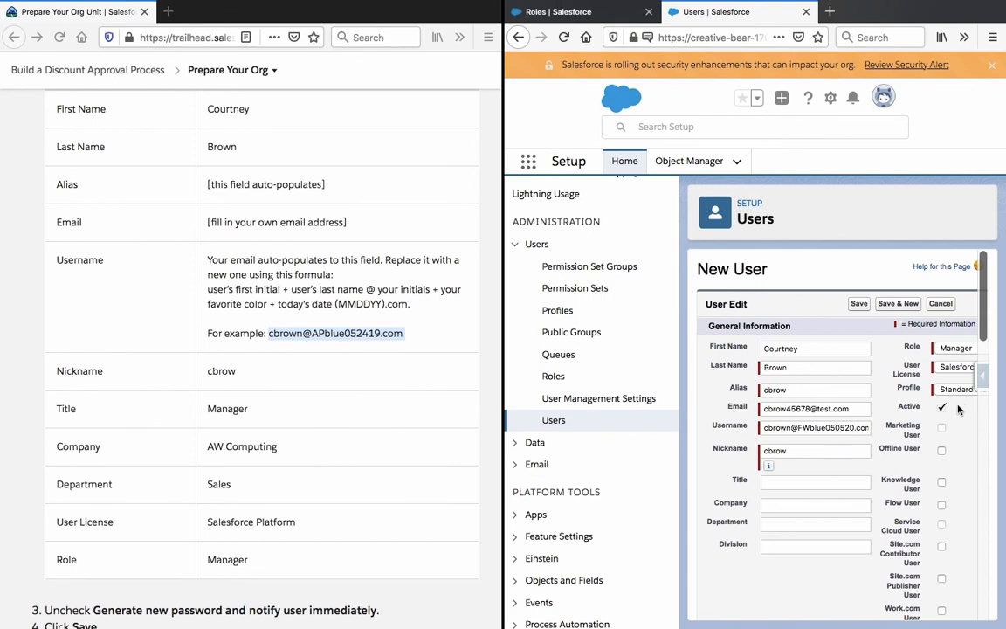
scroll(958, 410, "down", 1)
scroll(958, 410, "down", 2)
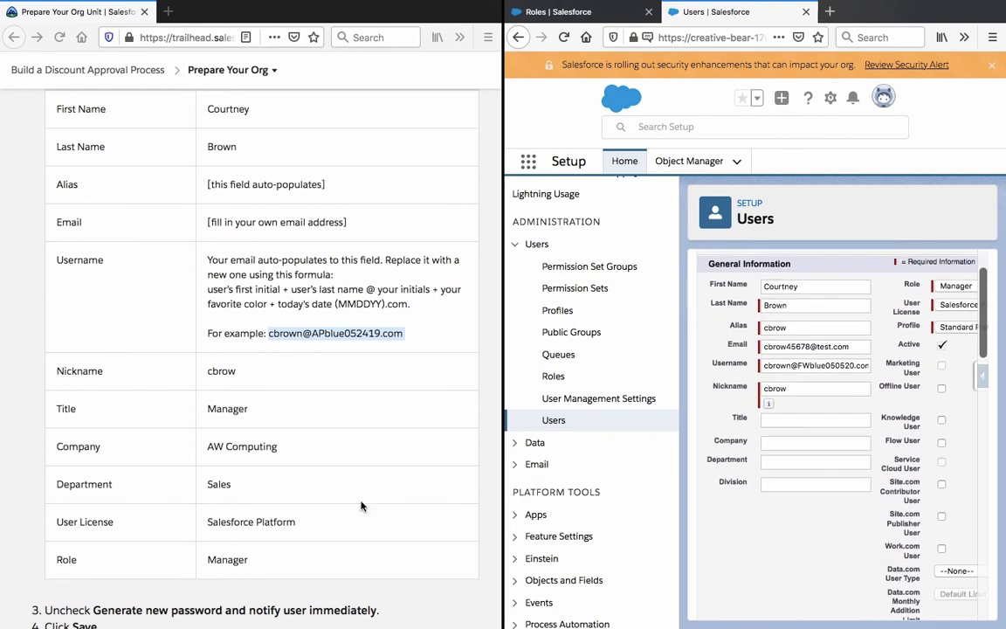
Step: Set the company to AW Computing and the department to Sales
left_click(260, 450)
triple_click(260, 450)
key("super+c")
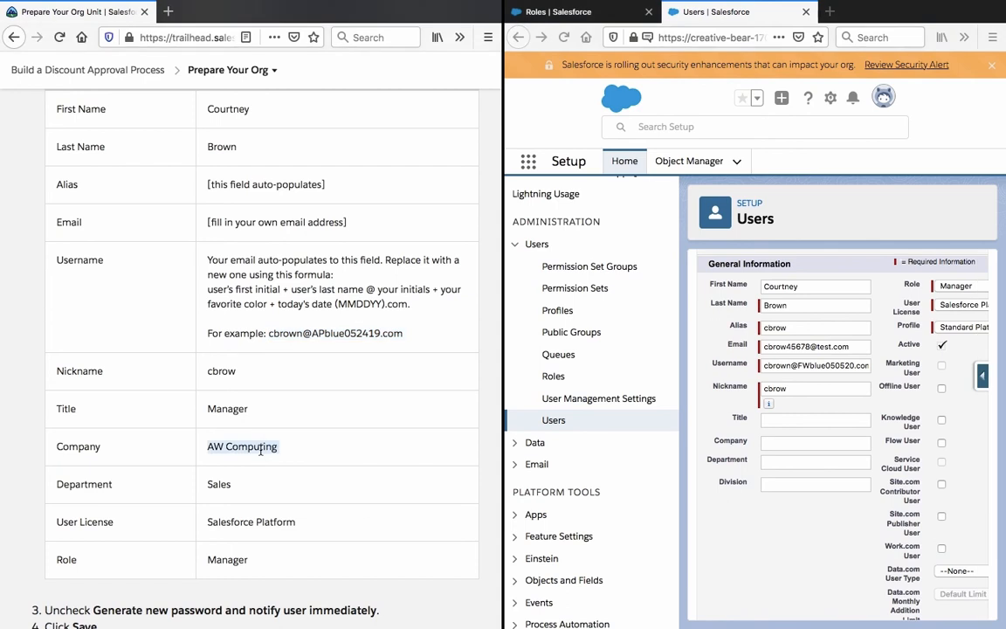
left_click(793, 421)
left_click(789, 443)
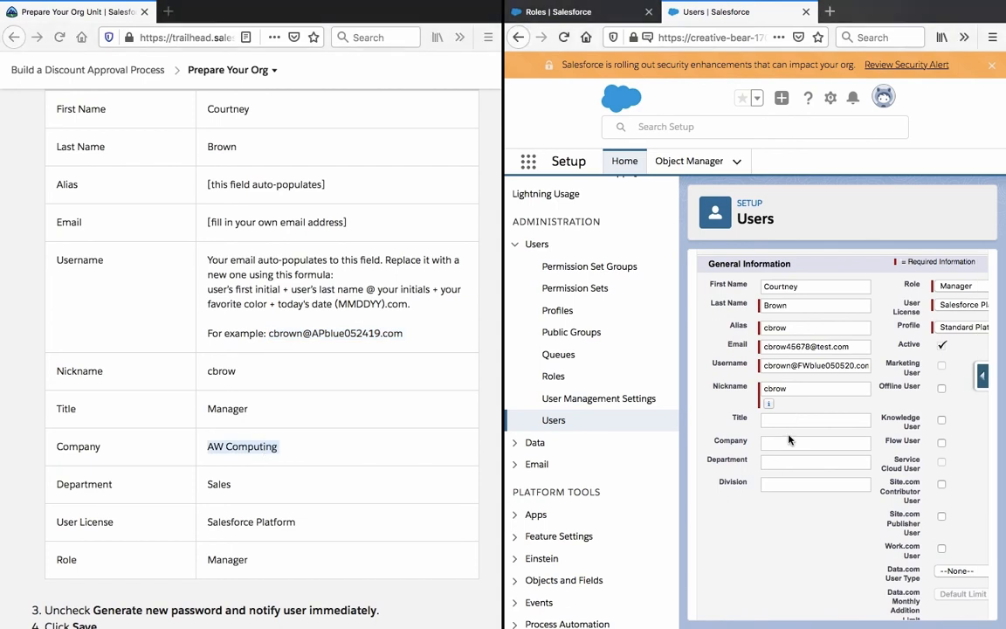
key("super+v")
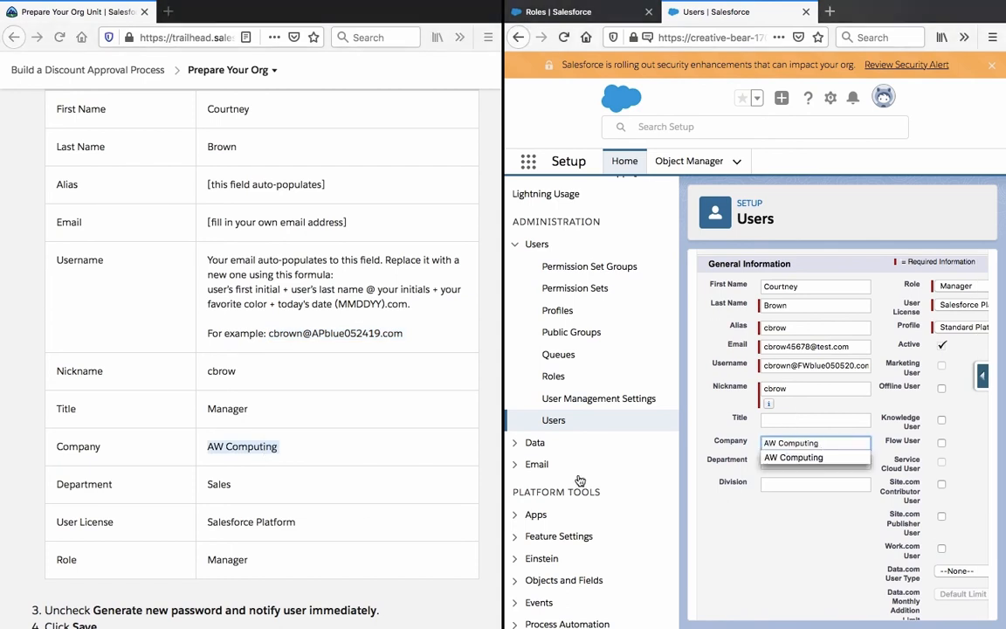
left_click(743, 477)
left_click(769, 461)
type("Sales")
left_click(740, 507)
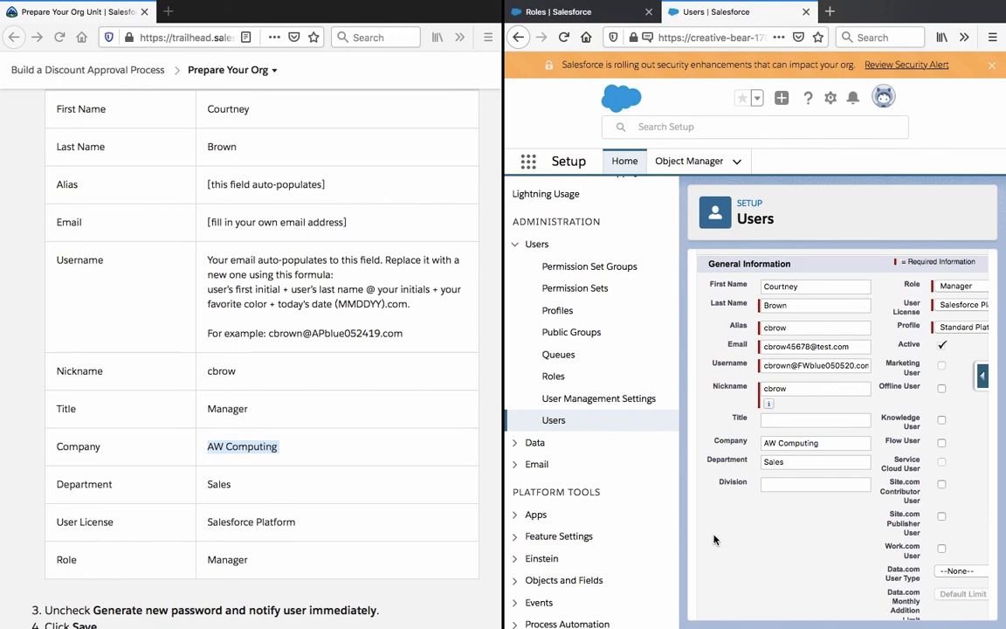
Step: Keep Salesforce Platform as the user licence
scroll(742, 533, "right", 3)
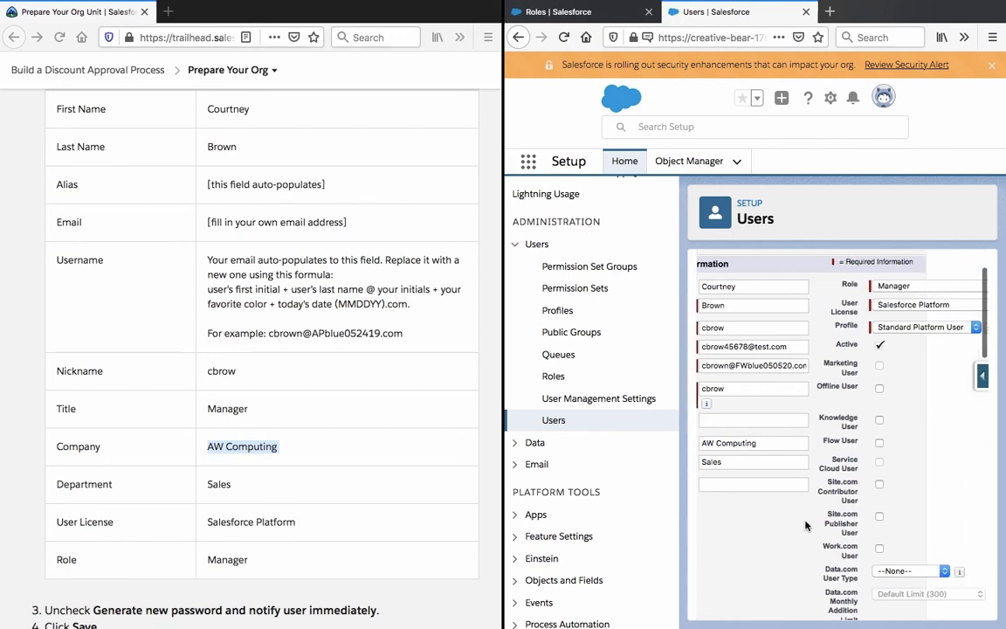
left_click(916, 305)
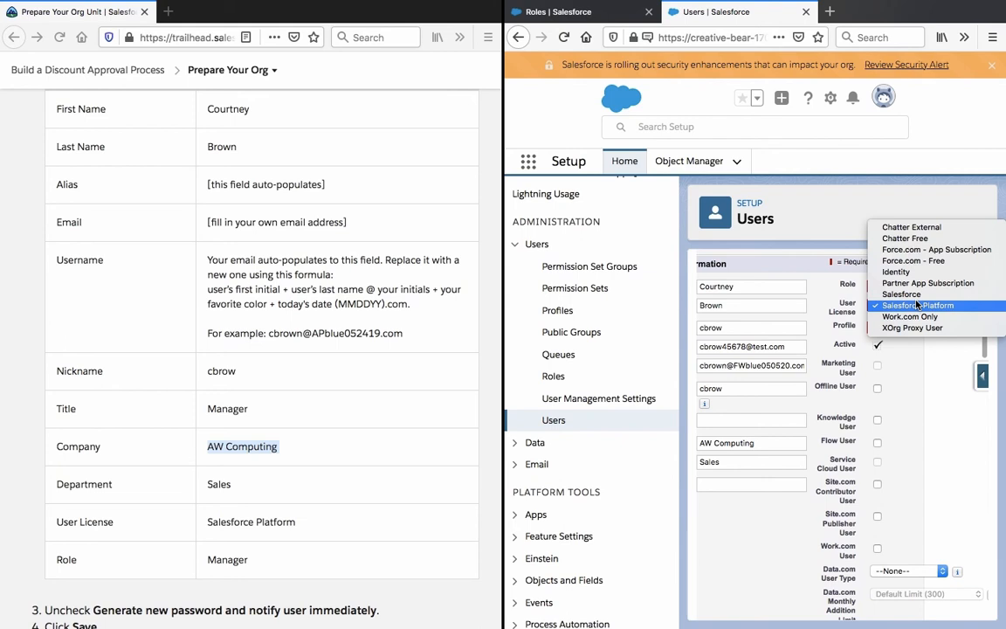
left_click(954, 470)
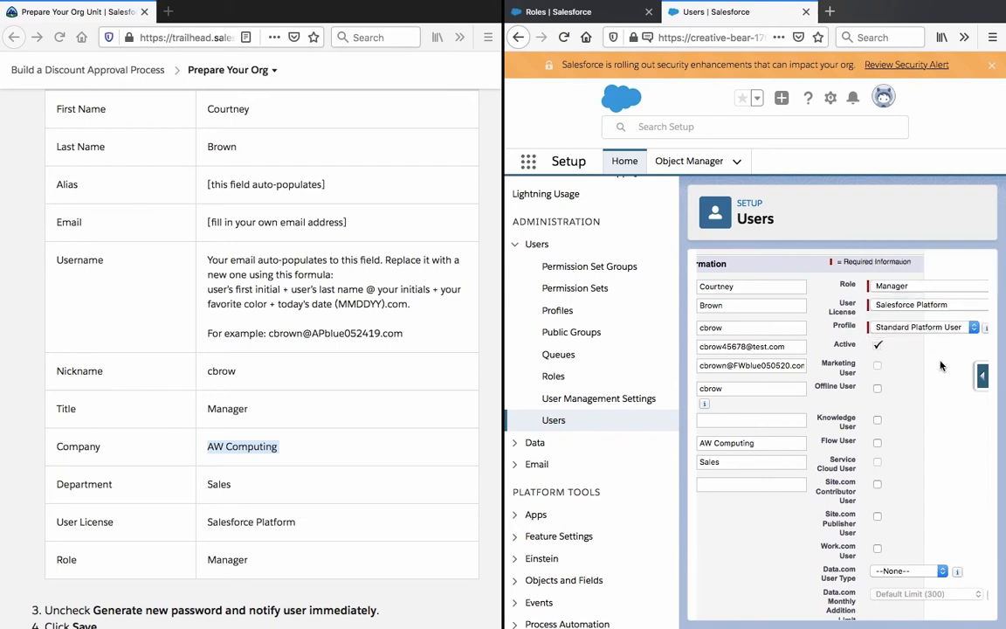
scroll(929, 468, "down", 1)
scroll(929, 467, "down", 15)
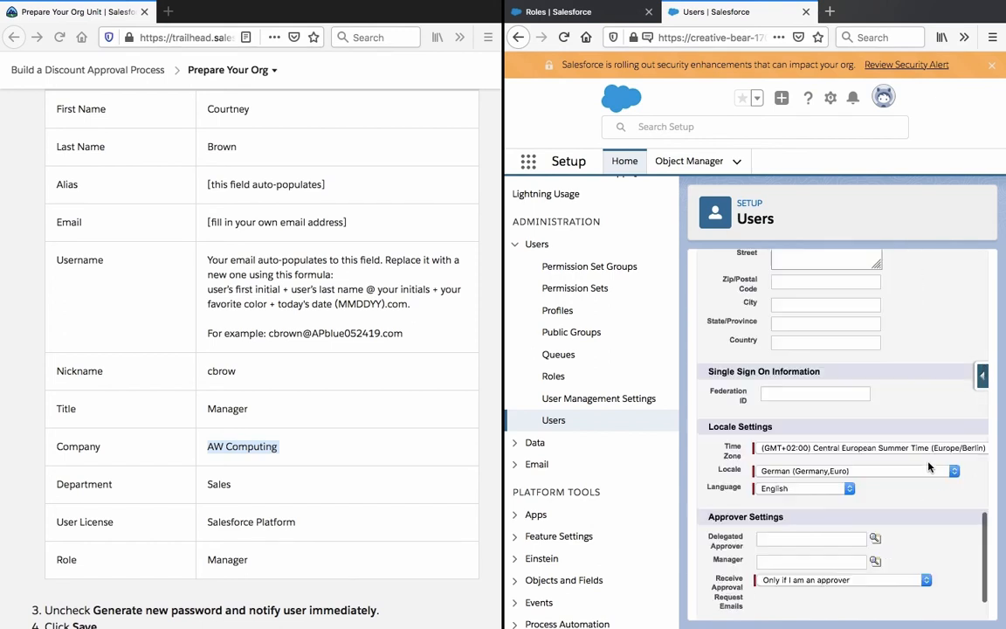
left_click(842, 602)
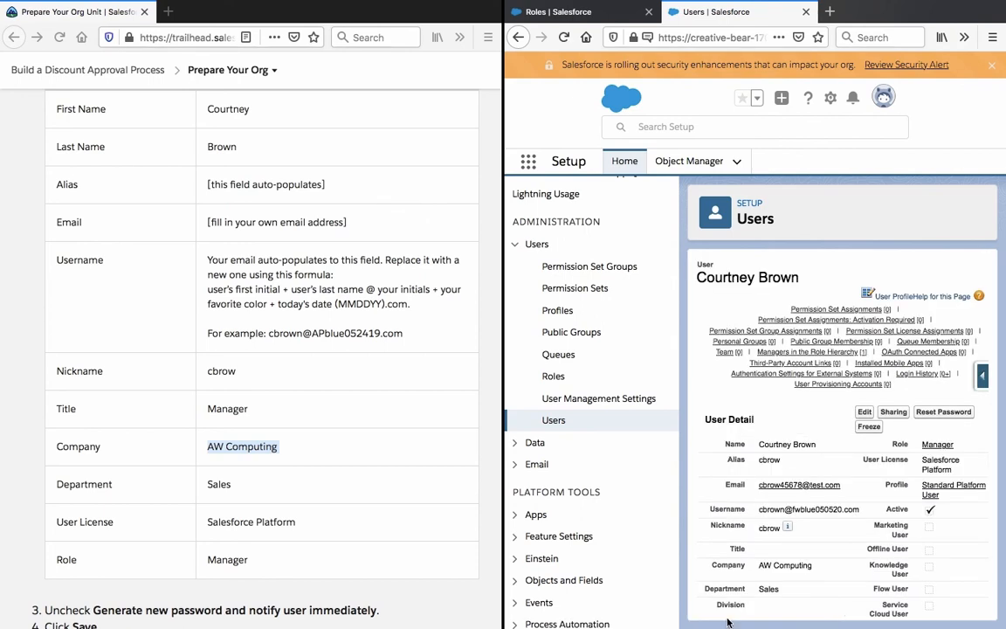
left_click(326, 558)
scroll(325, 525, "down", 3)
scroll(325, 491, "down", 7)
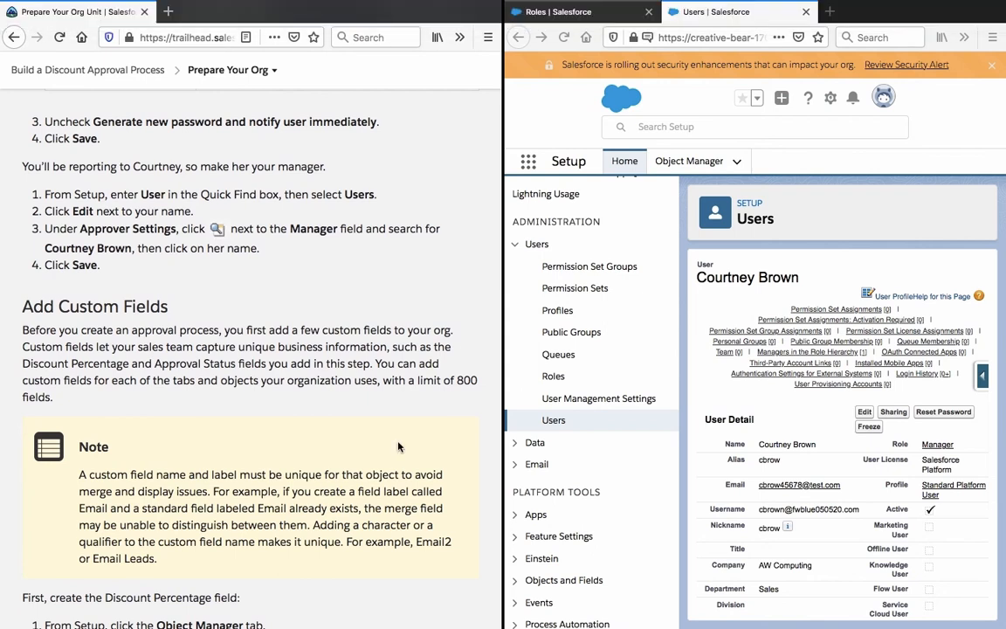
scroll(399, 446, "up", 4)
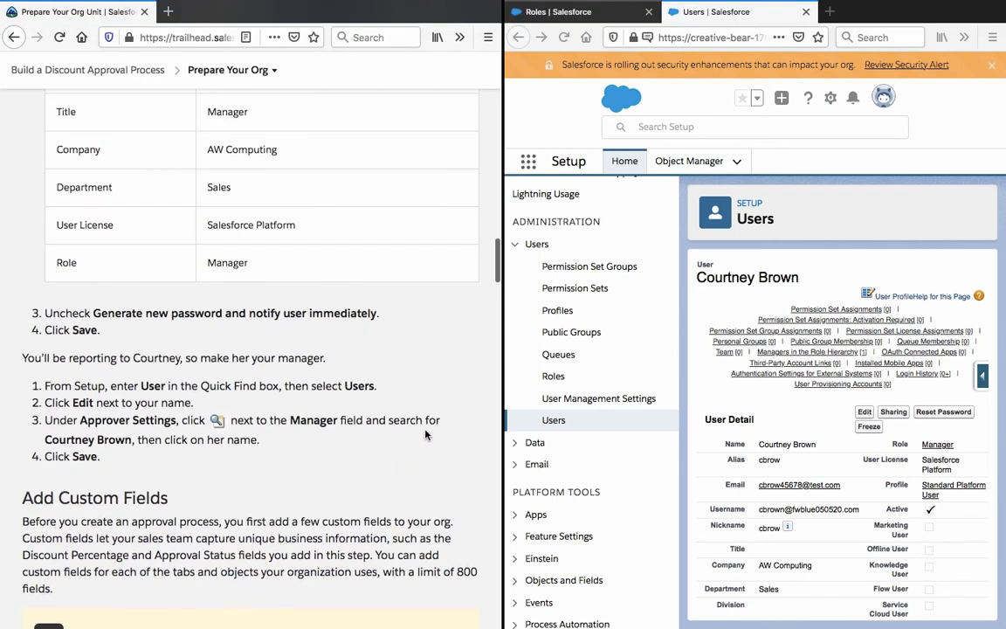
scroll(804, 409, "down", 15)
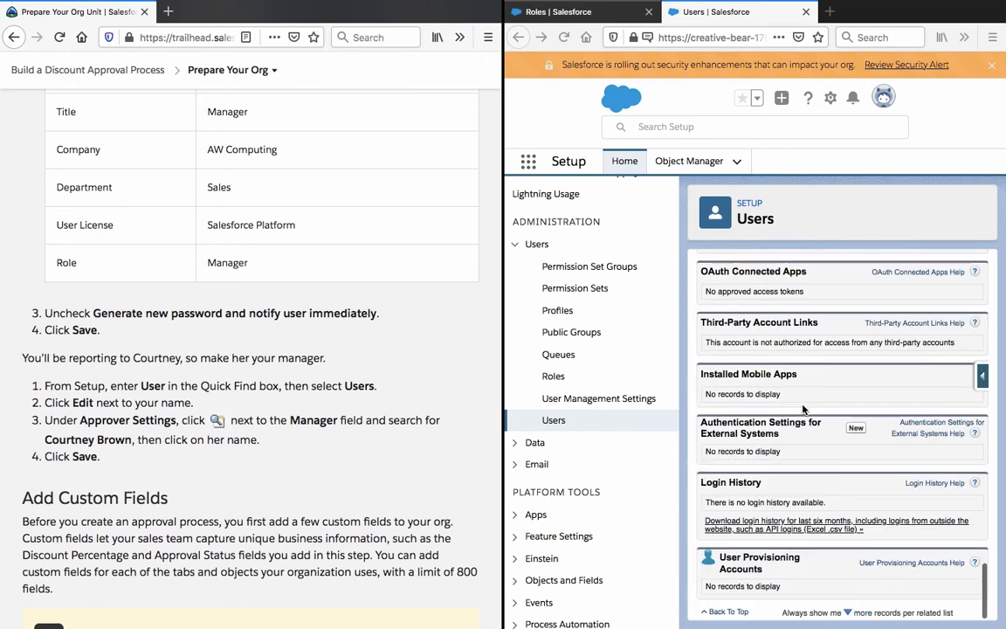
scroll(804, 409, "up", 10)
scroll(804, 409, "up", 4)
scroll(803, 408, "down", 1)
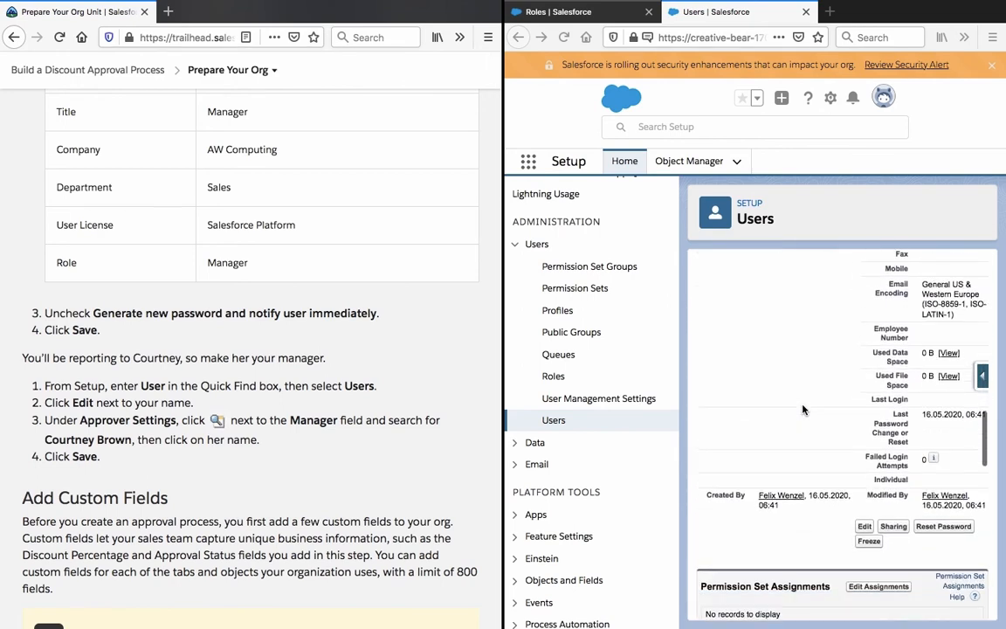
scroll(803, 409, "down", 4)
scroll(804, 409, "up", 7)
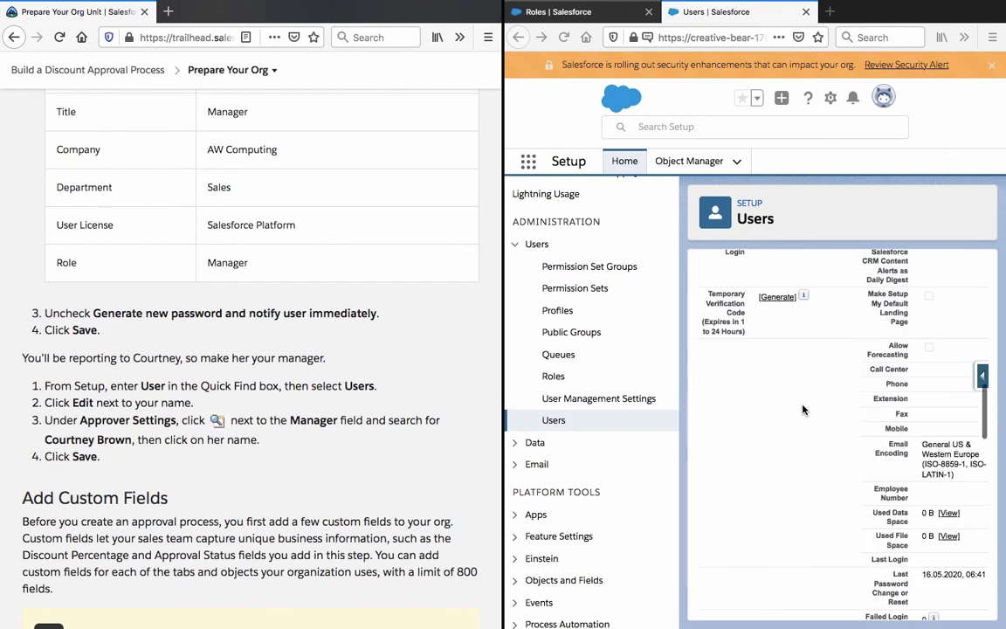
scroll(393, 402, "up", 5)
scroll(393, 456, "down", 5)
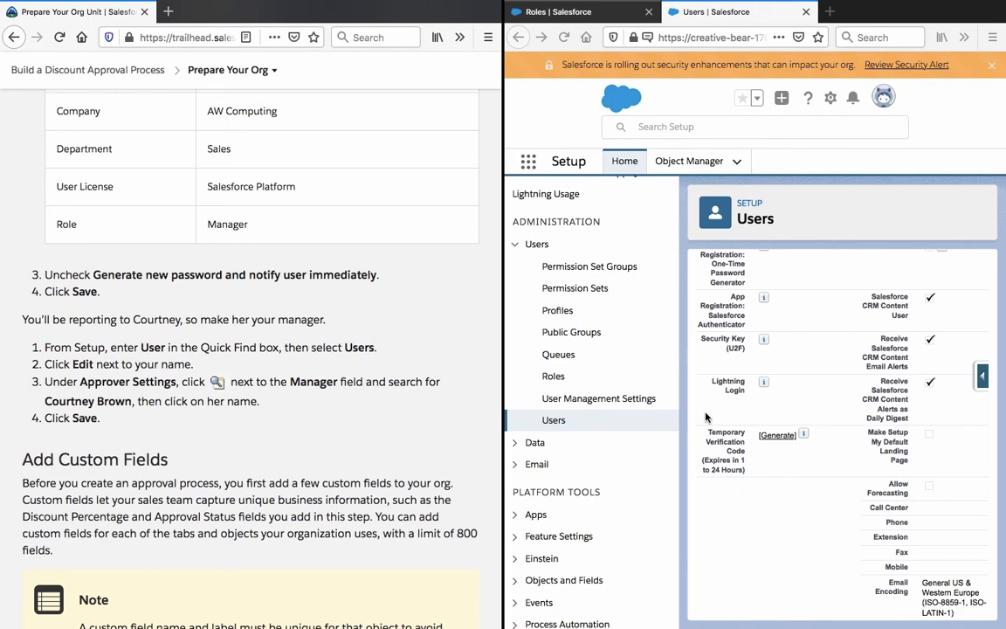
Step: Open your own user record for editing and find the approver settings
left_click(556, 428)
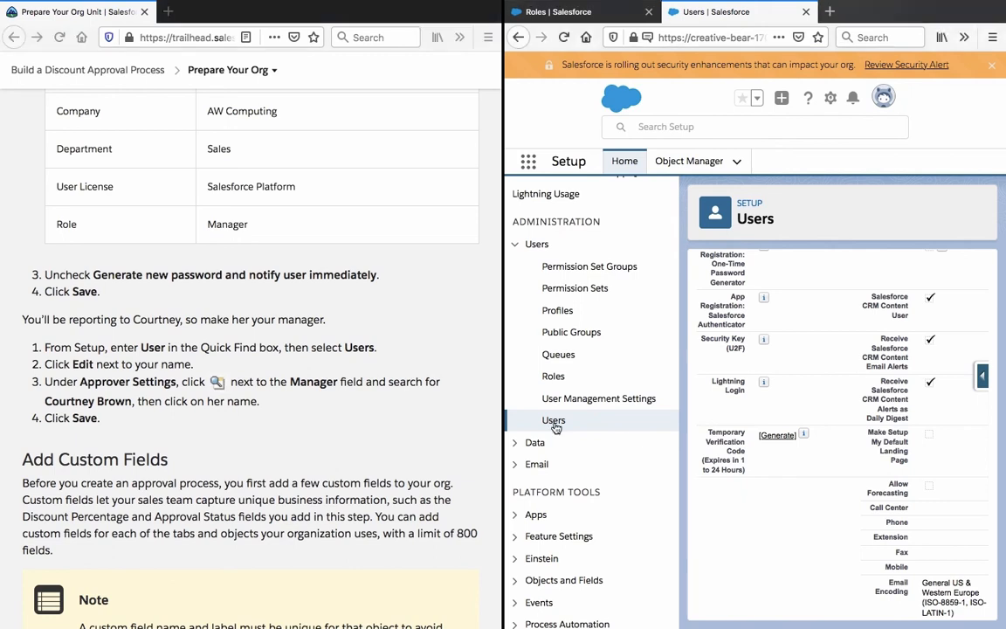
left_click(556, 421)
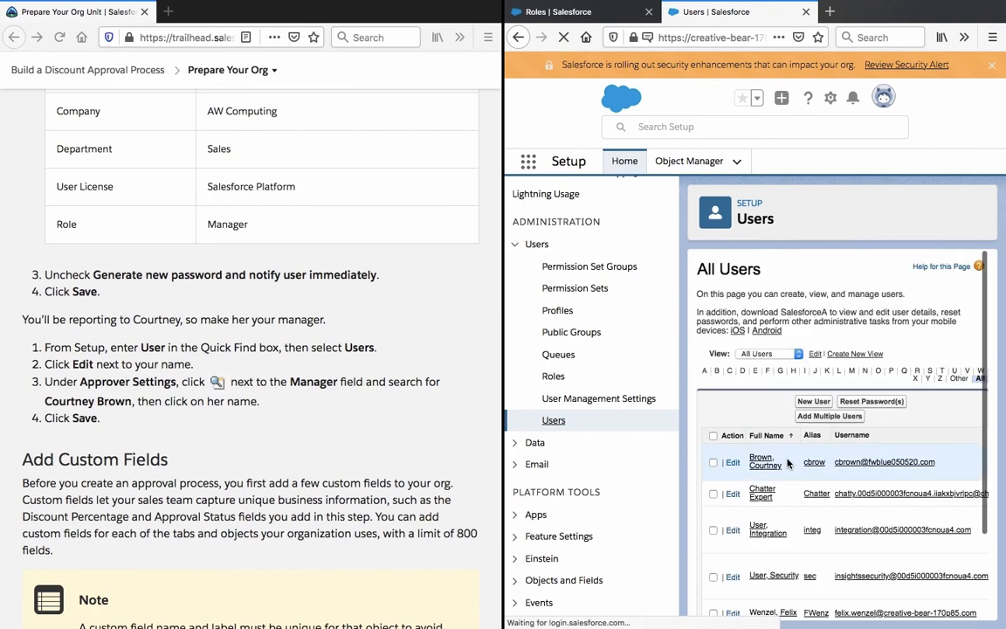
scroll(802, 465, "down", 3)
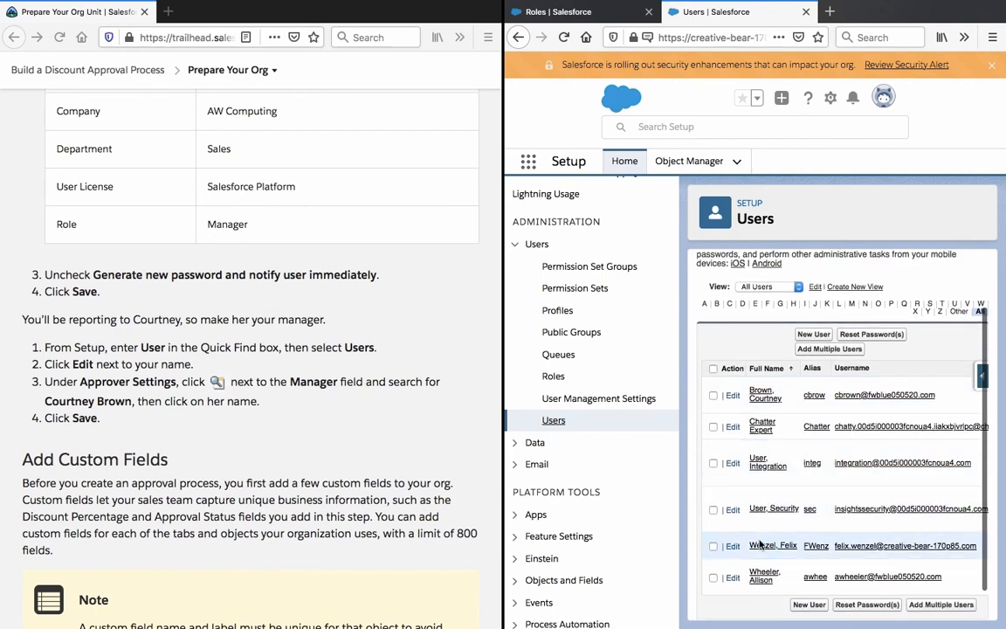
left_click(732, 547)
key("ctrl+f")
type("appro")
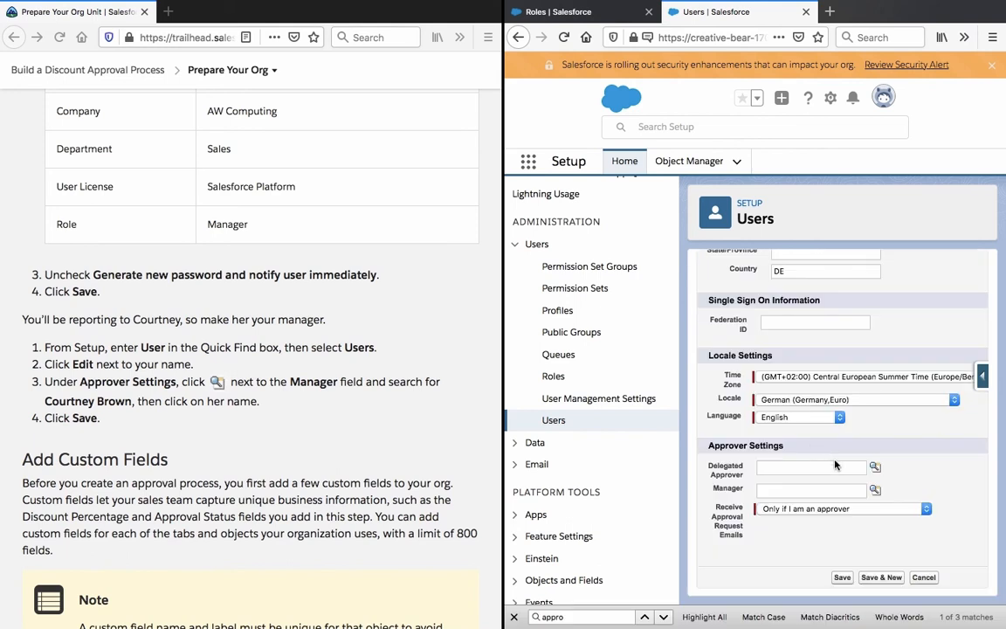
Step: Set your Manager field to the new Manager-role user and save the record
left_click(834, 467)
left_click(847, 490)
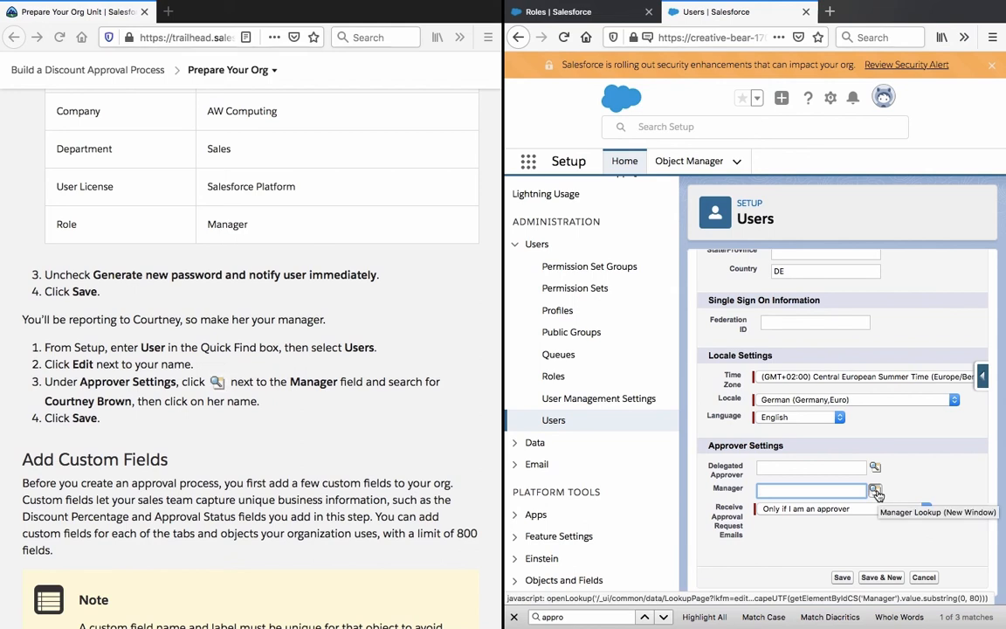
left_click(875, 492)
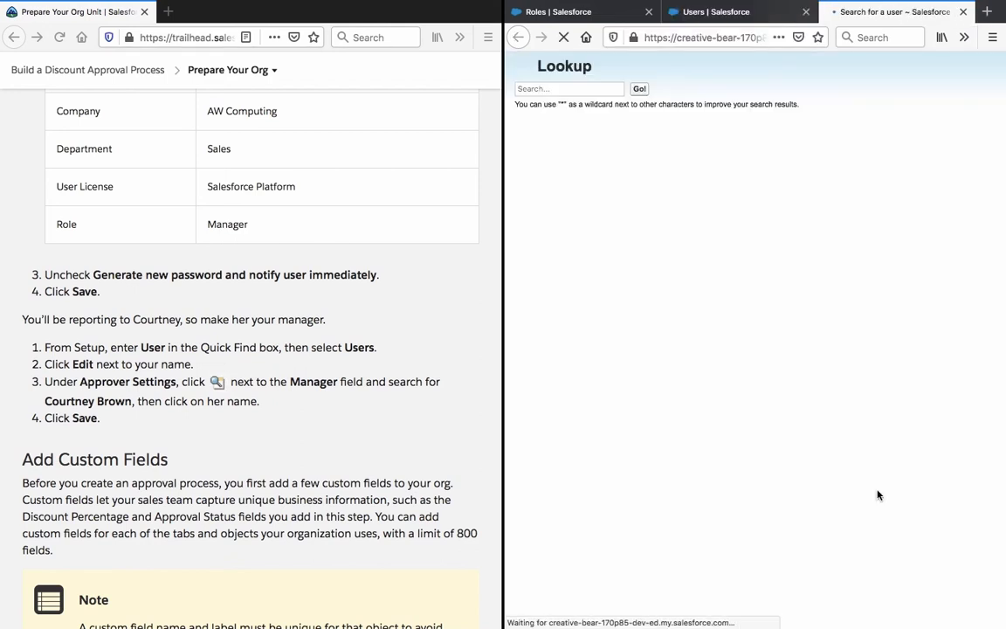
left_click(602, 88)
type("brown")
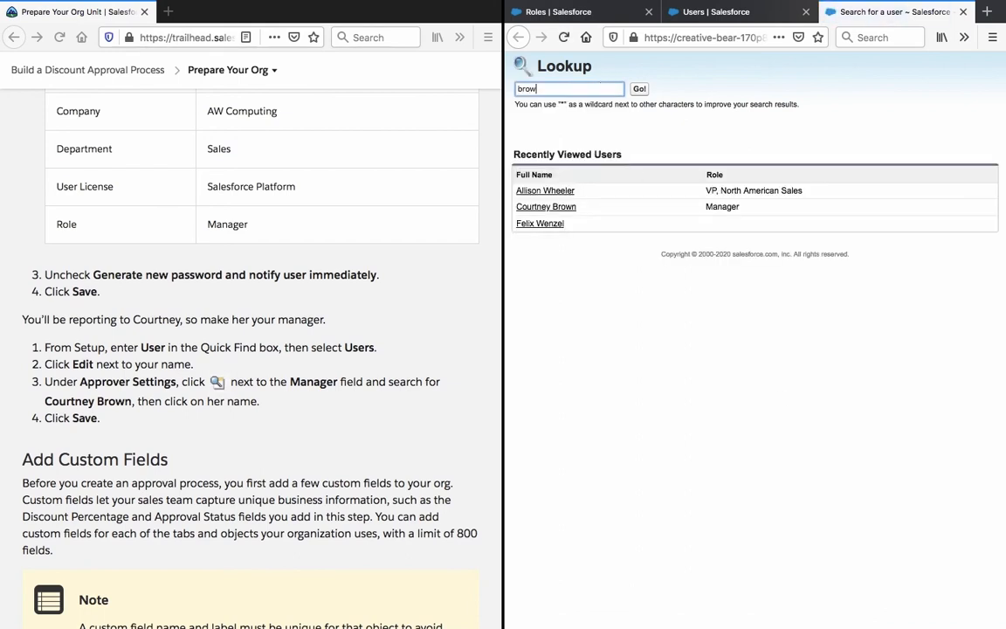
left_click(536, 208)
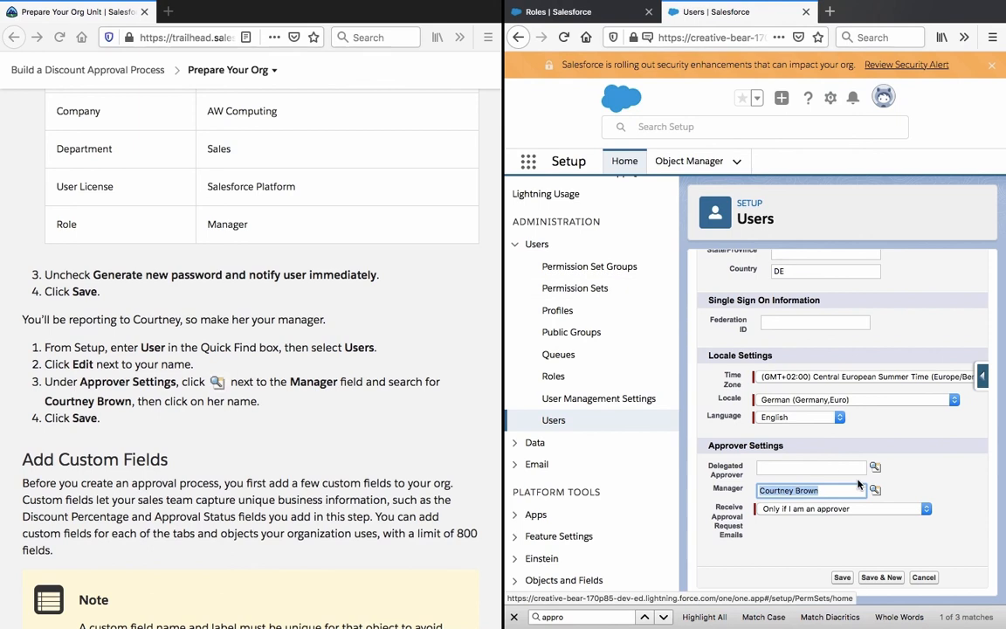
left_click(955, 490)
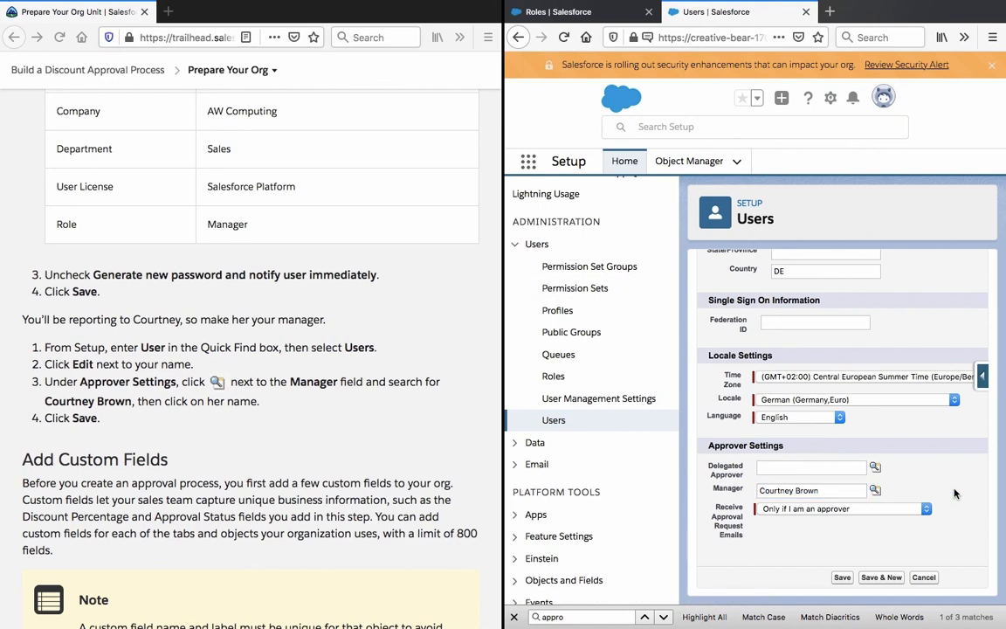
left_click(843, 578)
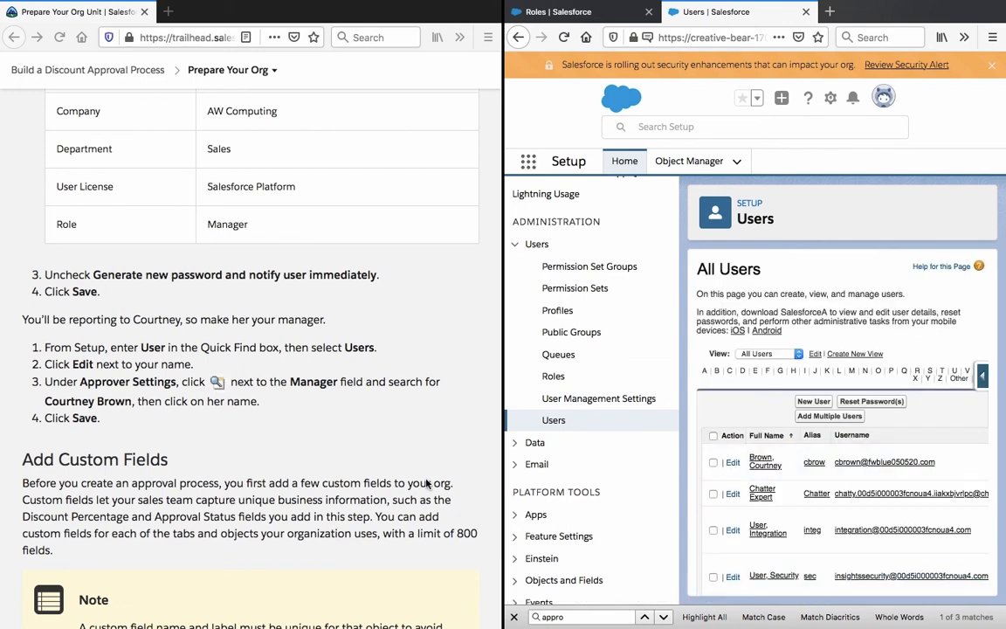
scroll(426, 483, "down", 3)
scroll(426, 483, "down", 5)
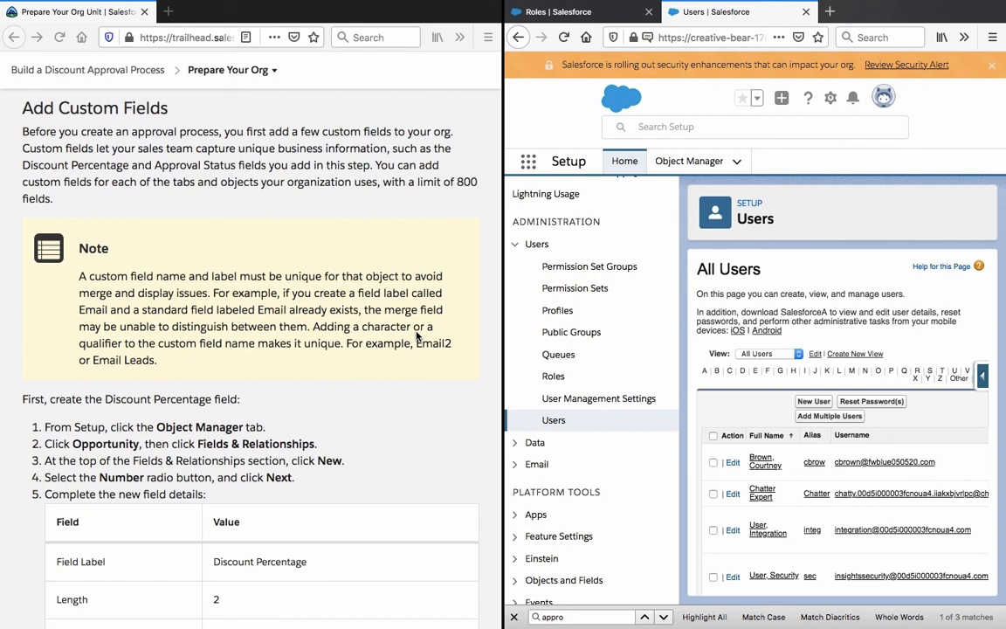
scroll(416, 335, "down", 2)
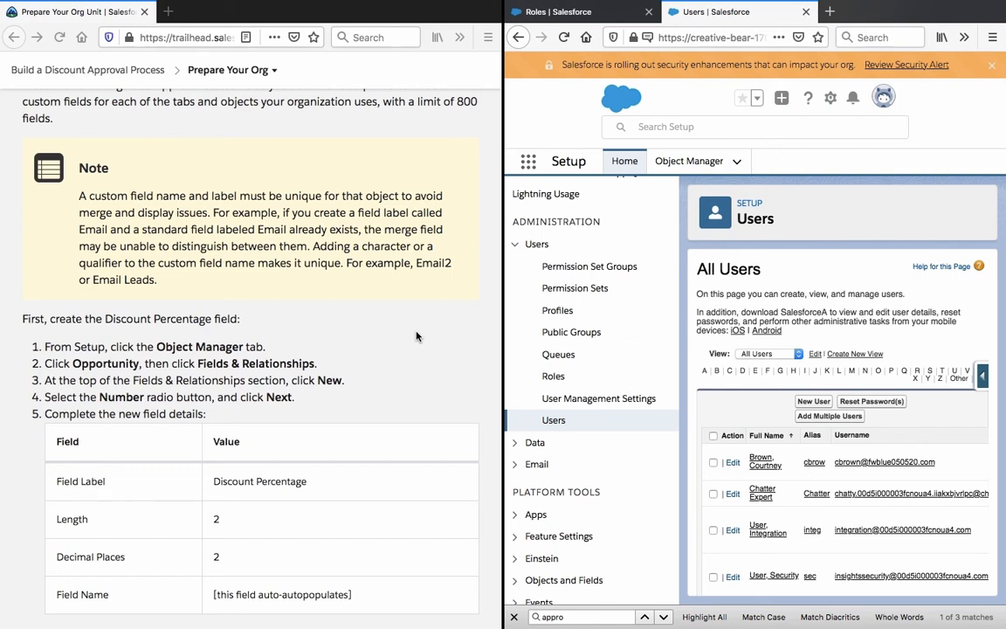
scroll(416, 336, "down", 1)
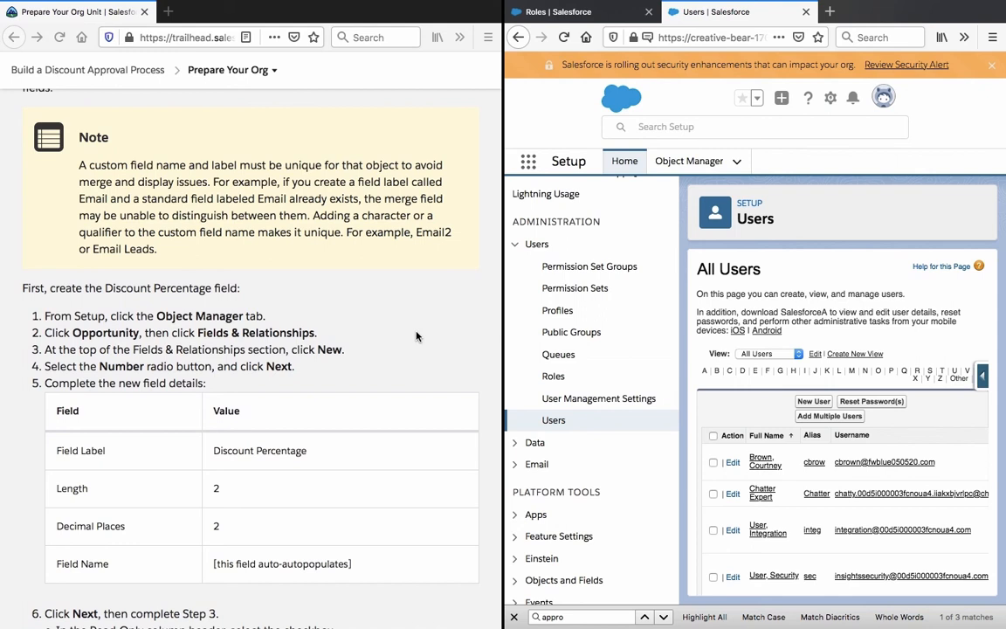
scroll(416, 337, "down", 2)
scroll(416, 336, "down", 2)
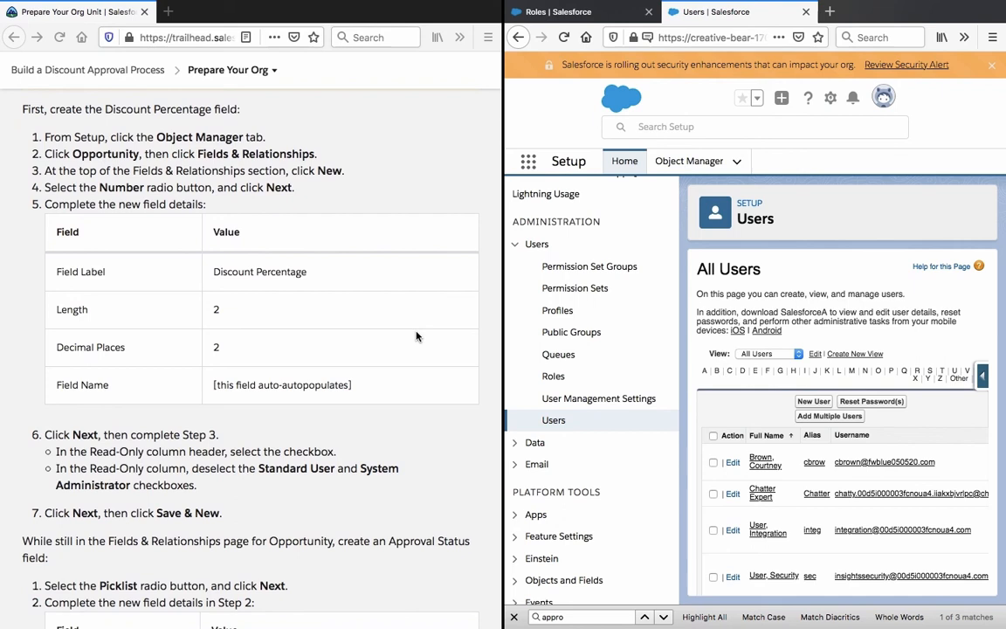
left_click(701, 172)
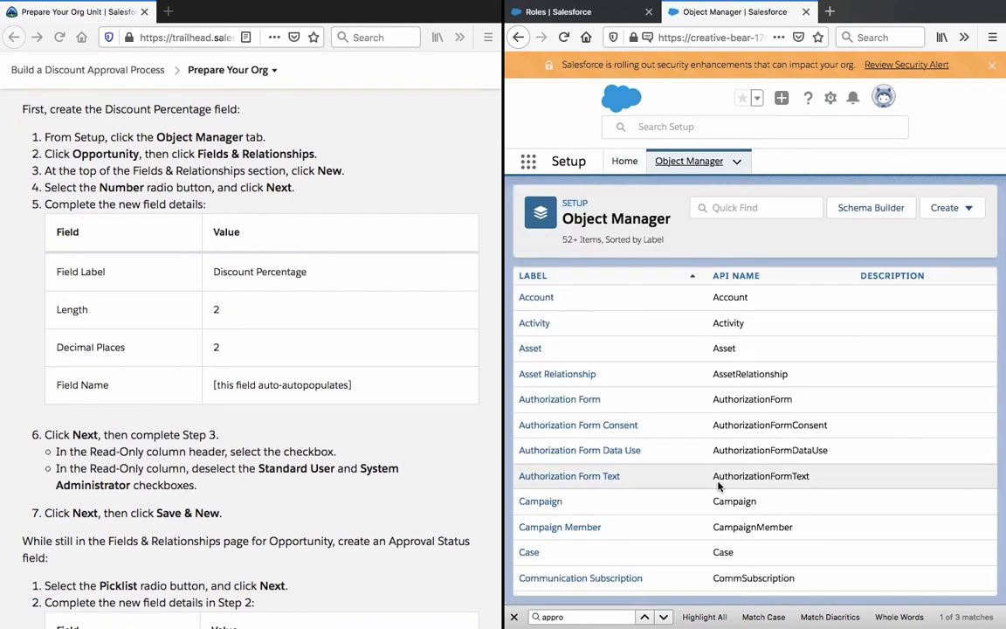
Step: Open the Opportunity object's Fields & Relationships in Object Manager
scroll(716, 484, "down", 10)
scroll(718, 486, "up", 5)
scroll(719, 485, "up", 3)
scroll(718, 486, "down", 8)
scroll(718, 486, "up", 1)
scroll(718, 486, "up", 1)
scroll(718, 486, "up", 2)
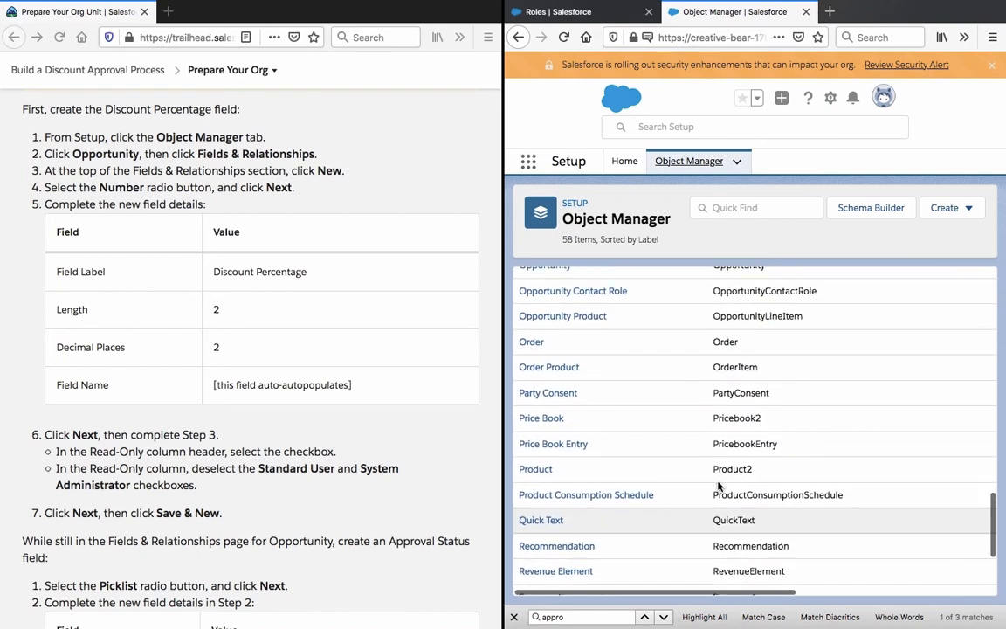
scroll(719, 454, "up", 2)
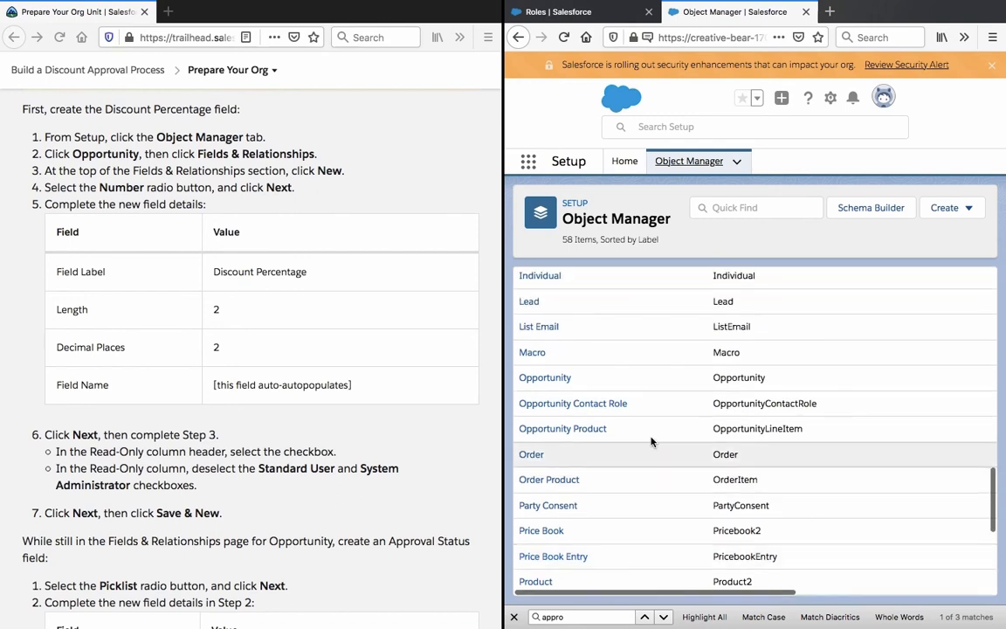
left_click(545, 377)
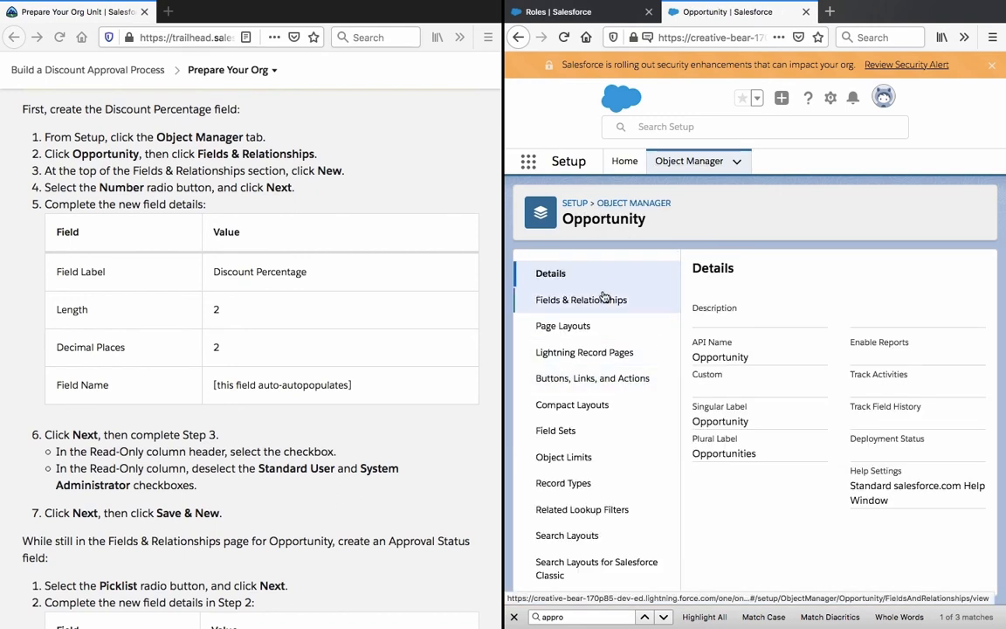
left_click(604, 299)
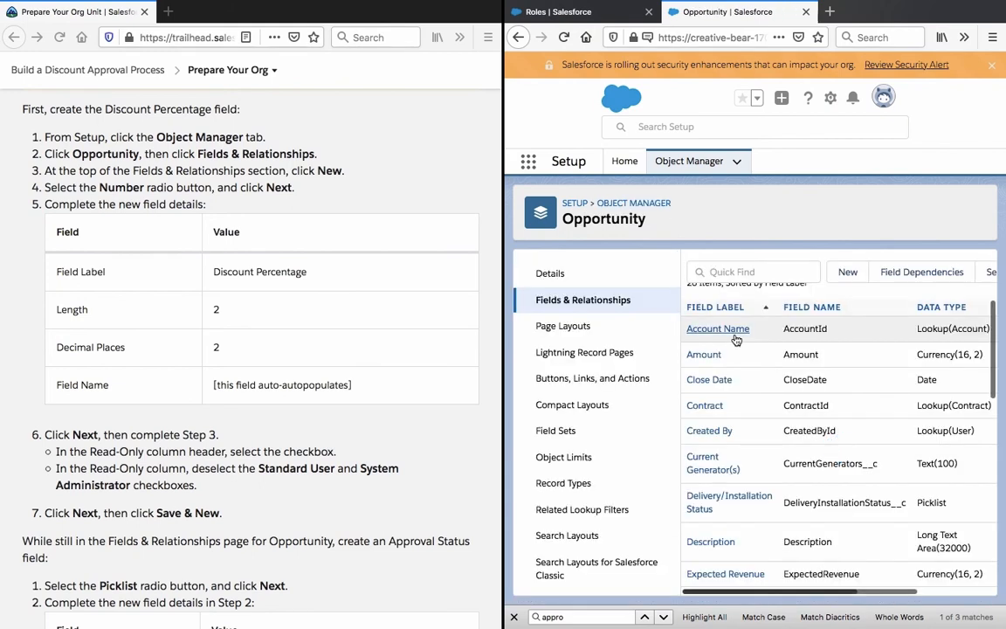
Step: Start a new custom field on Opportunity
scroll(737, 340, "down", 3)
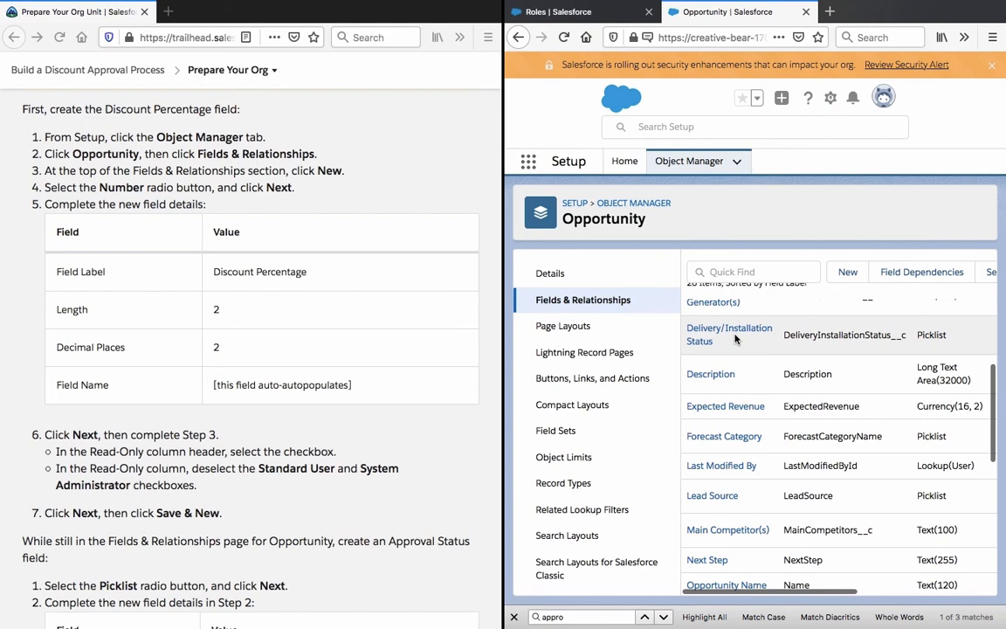
scroll(737, 340, "up", 2)
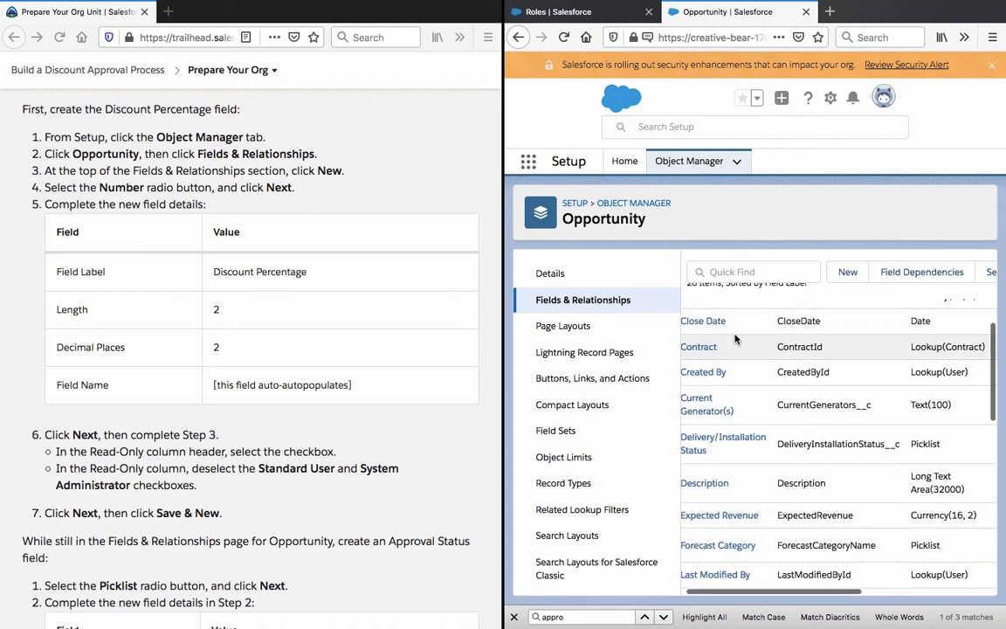
scroll(736, 340, "up", 1)
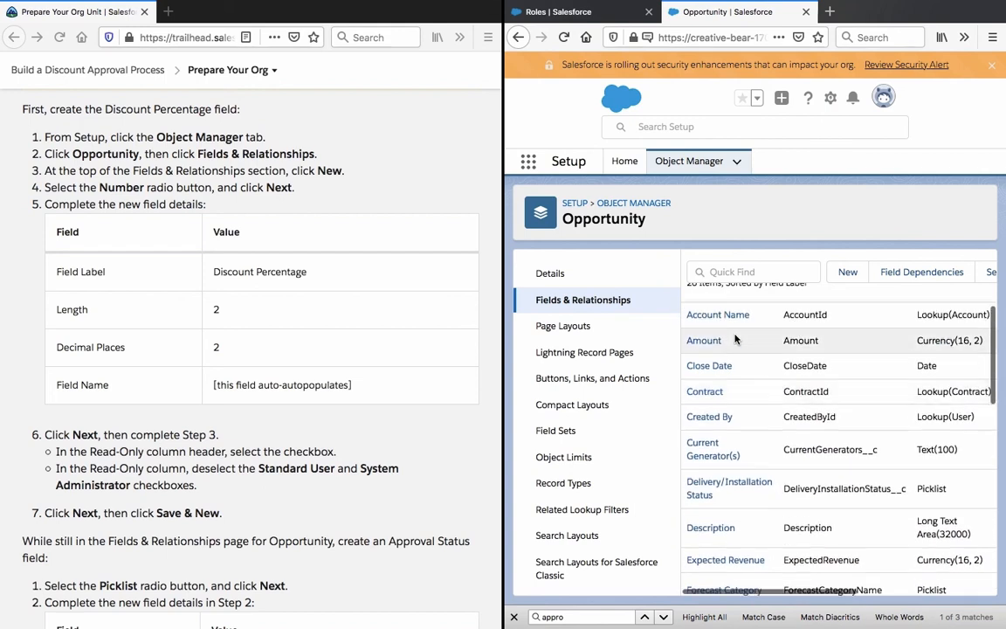
left_click(851, 272)
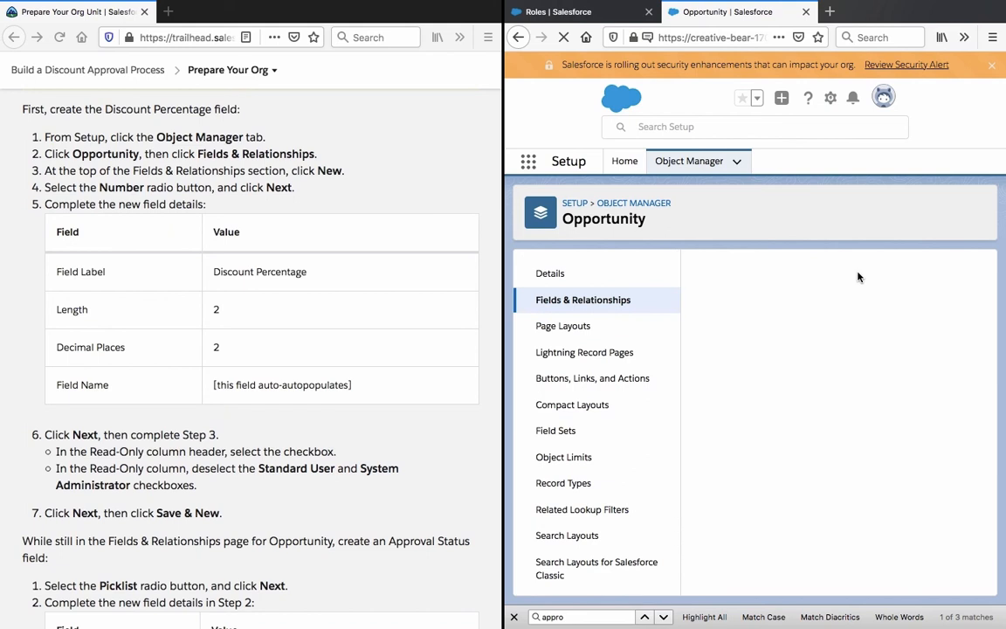
Step: Pick Number as the custom field's data type and advance to Step 2
left_click(515, 616)
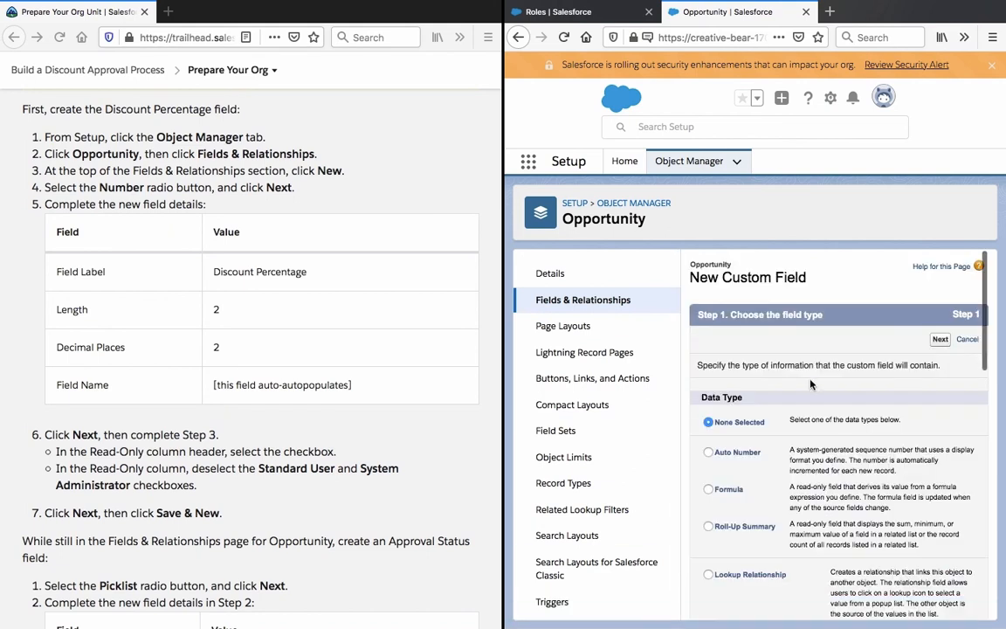
left_click(359, 204)
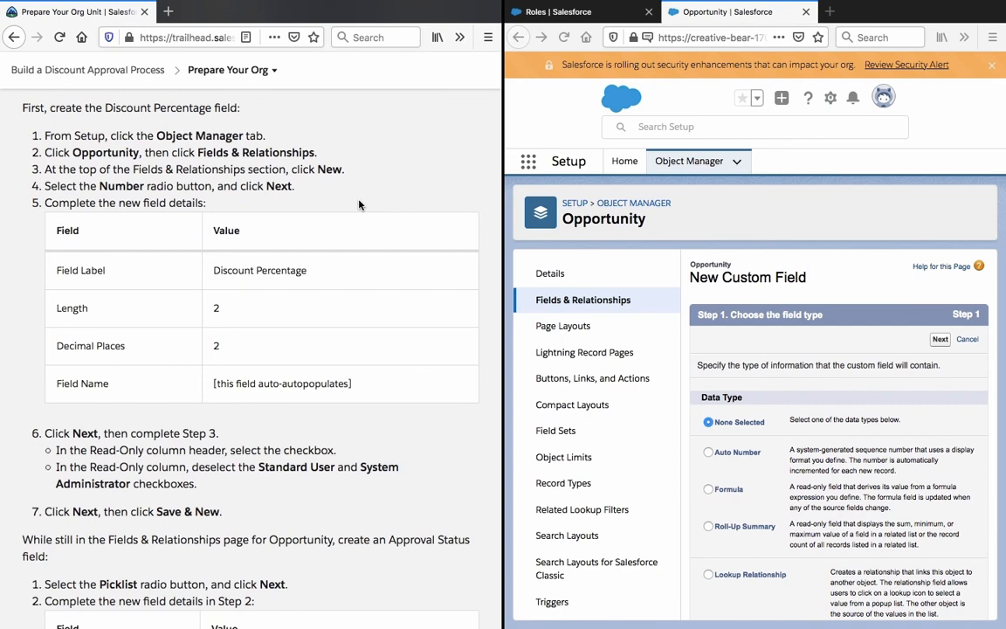
left_click(606, 226)
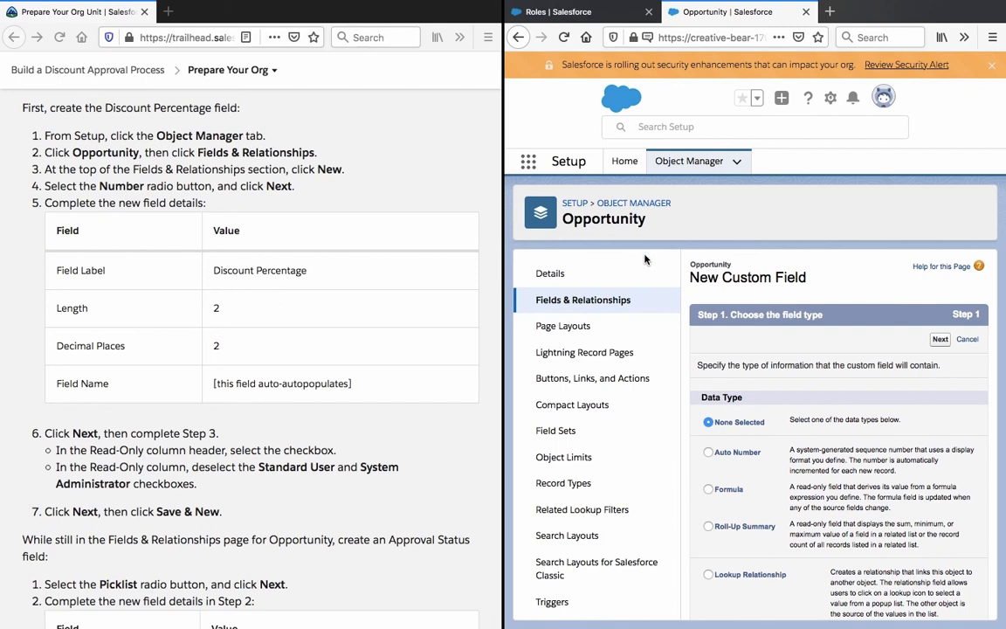
scroll(738, 367, "down", 2)
scroll(739, 367, "down", 5)
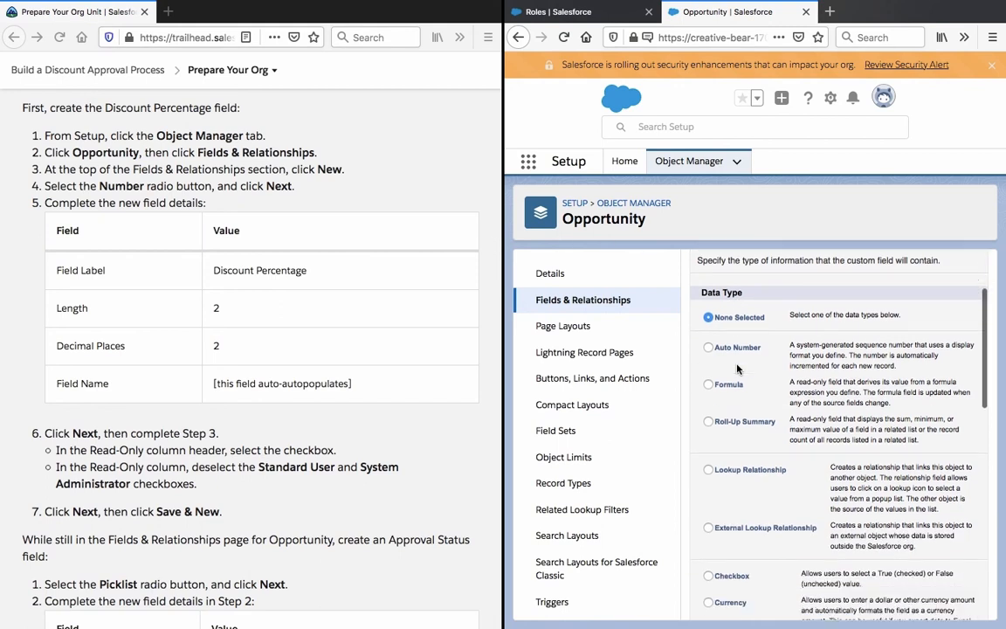
scroll(738, 368, "down", 4)
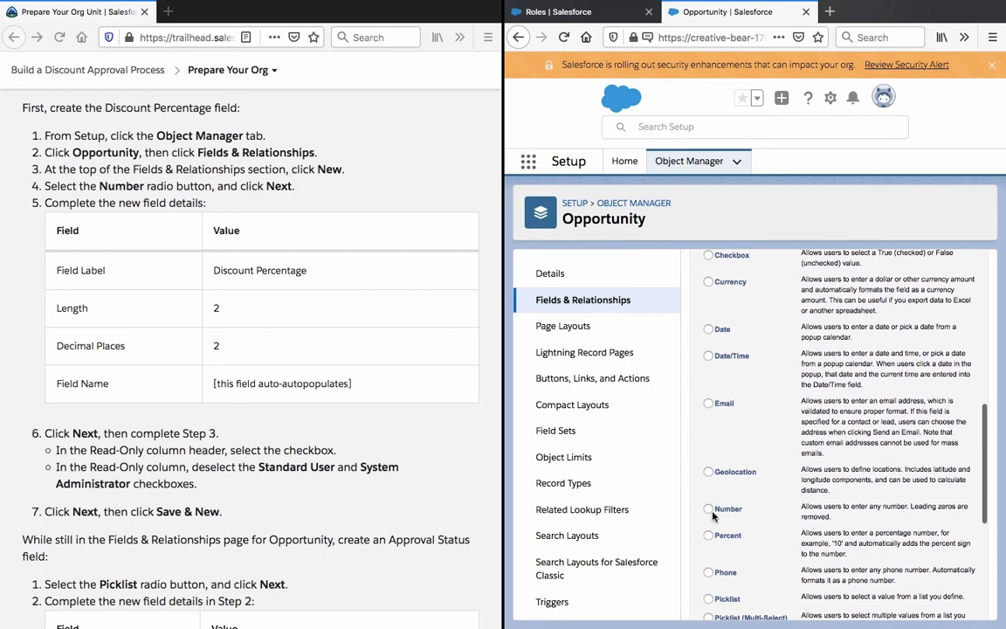
left_click(713, 515)
scroll(839, 419, "up", 10)
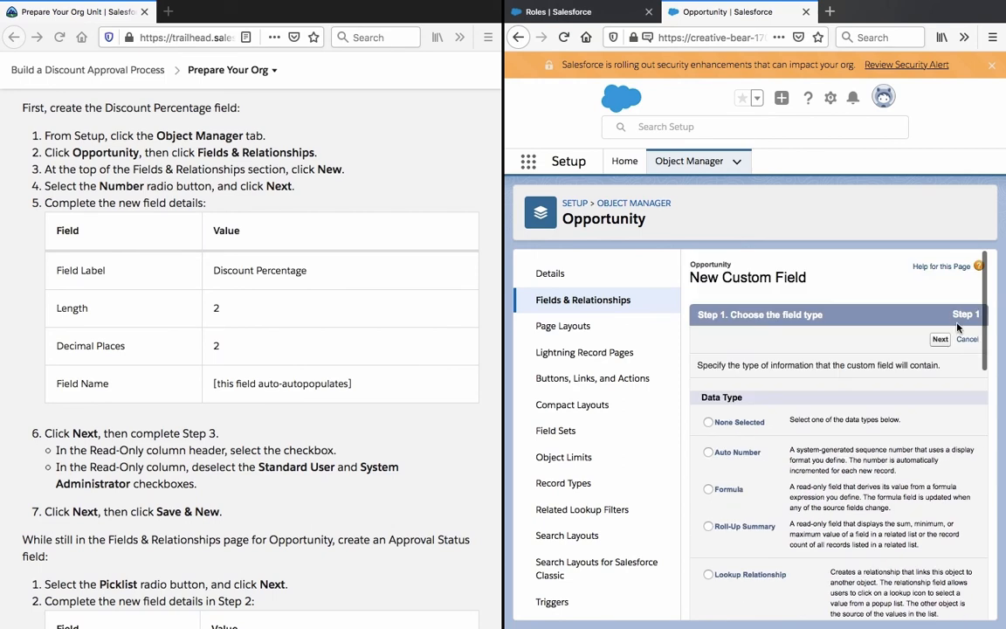
left_click(940, 340)
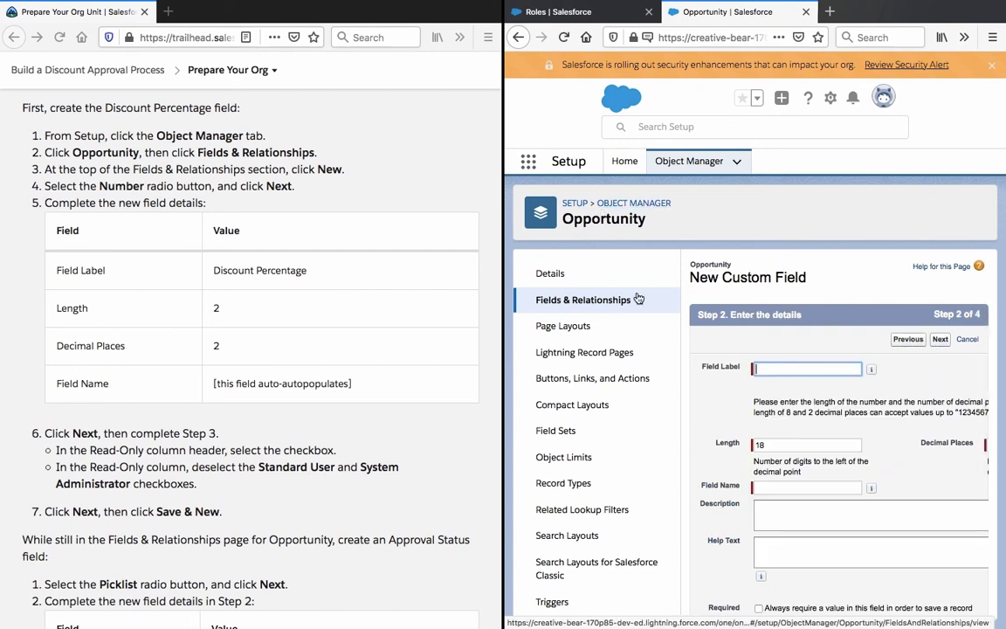
Step: Label the new field 'Discount Percentage'
triple_click(311, 270)
key("ctrl+c")
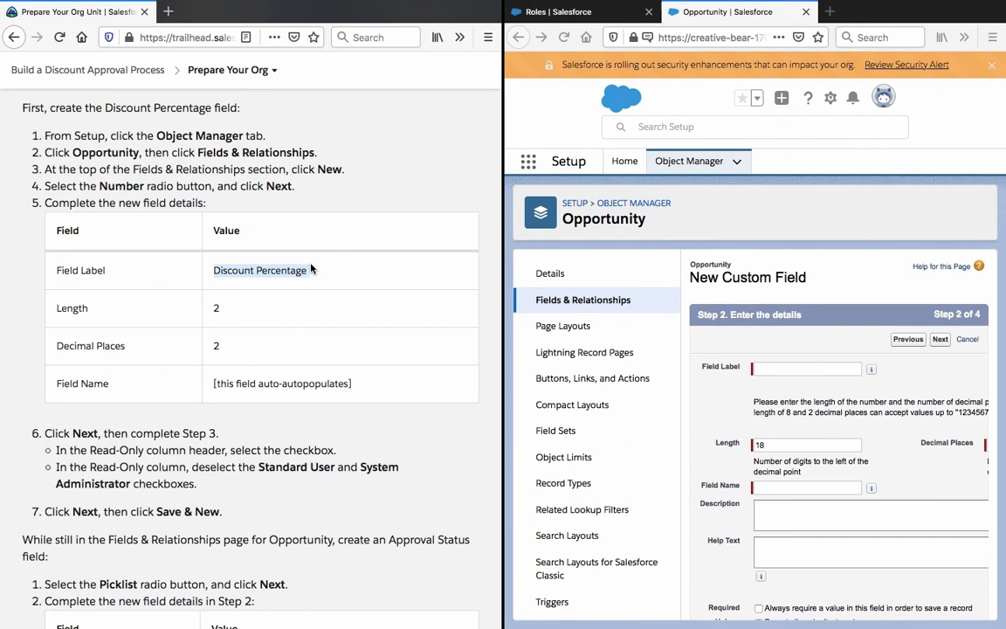
left_click(791, 366)
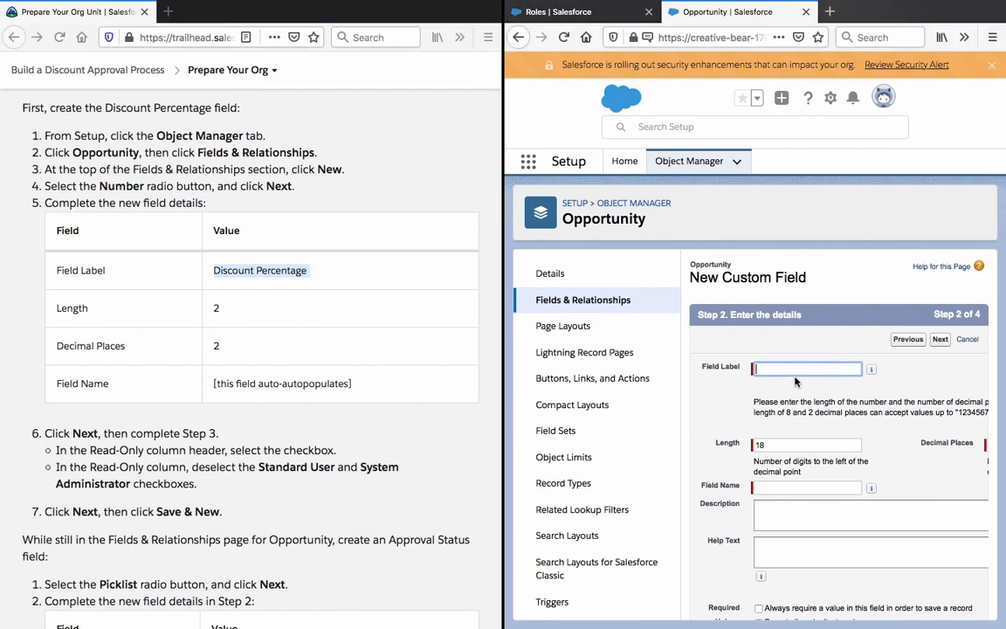
left_click(790, 366)
key("ctrl+v")
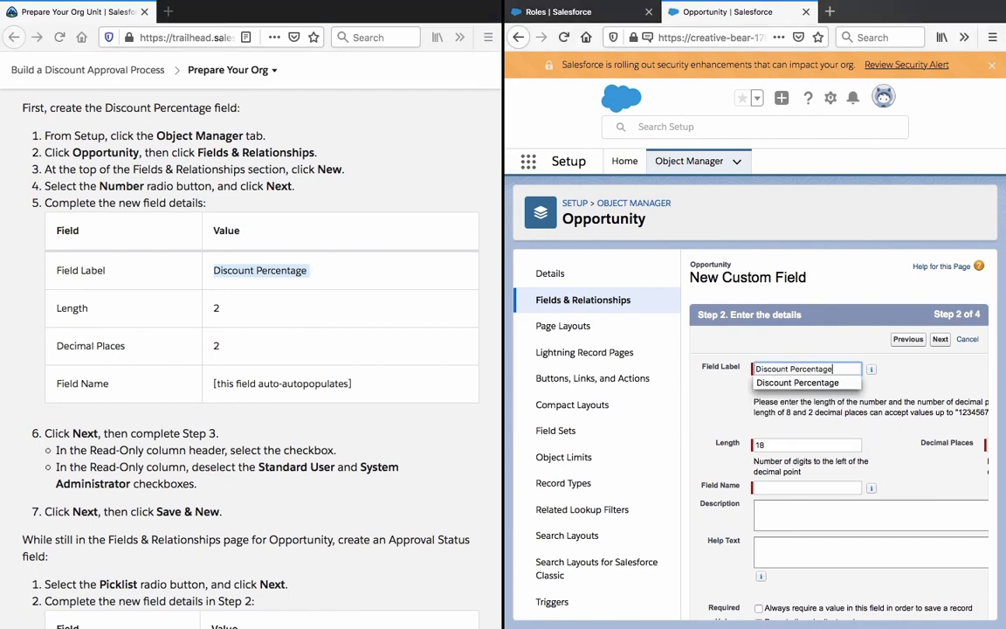
left_click(703, 426)
Step: Set Length to 2 and Decimal Places to 2, then continue to field-level security
double_click(788, 442)
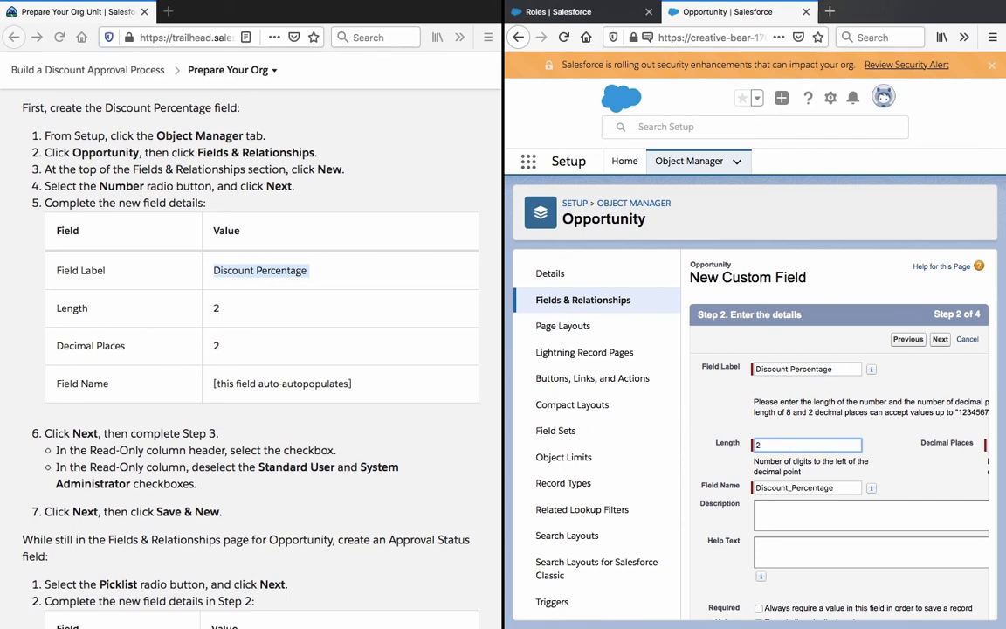
type("2")
scroll(756, 450, "down", 1)
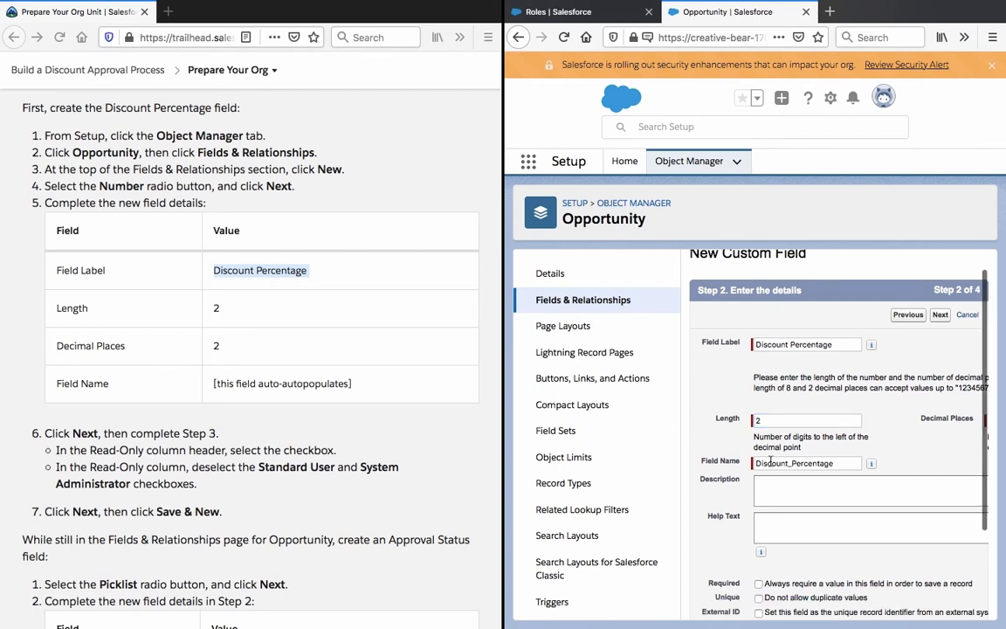
scroll(726, 407, "right", 3)
double_click(889, 415)
type("2")
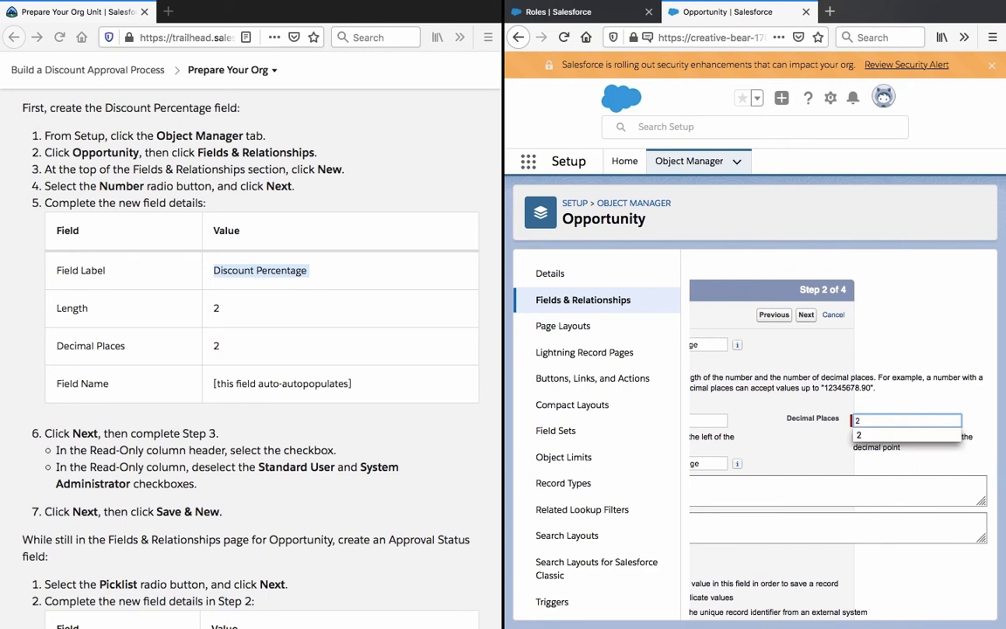
left_click(771, 381)
scroll(771, 384, "left", 3)
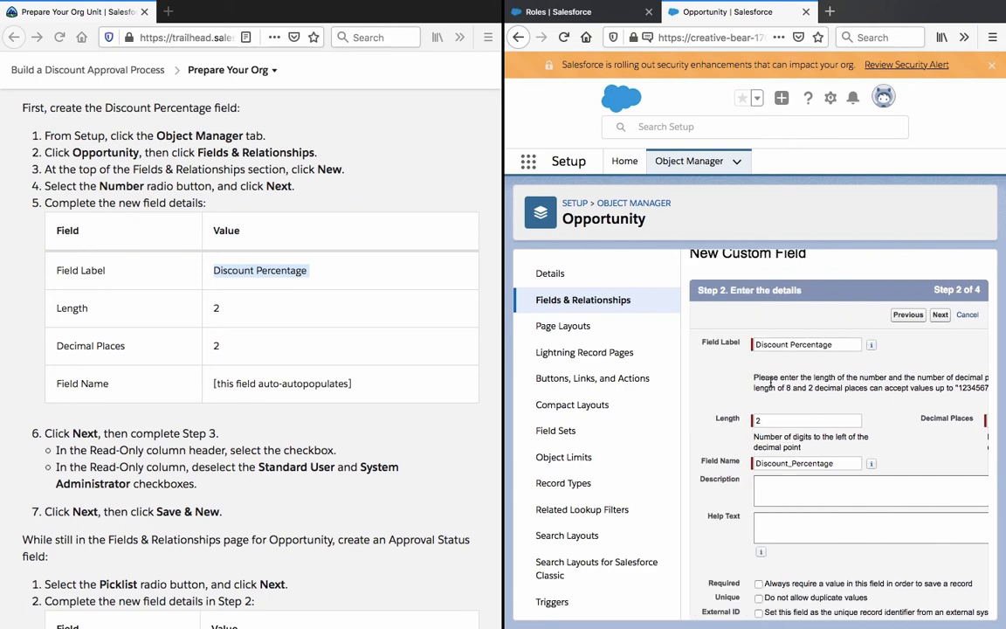
scroll(712, 385, "down", 3)
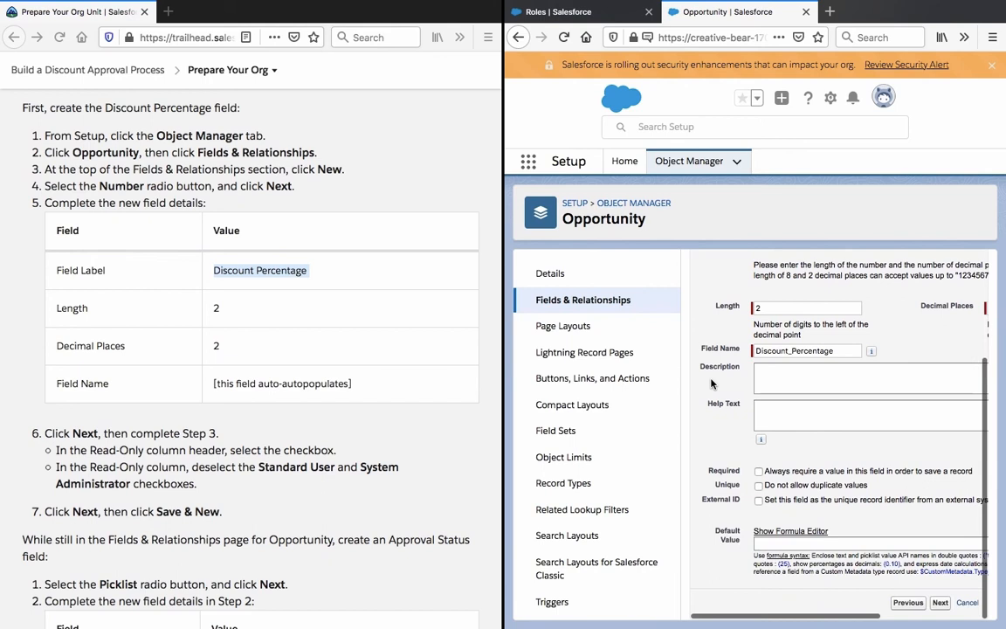
scroll(712, 385, "up", 4)
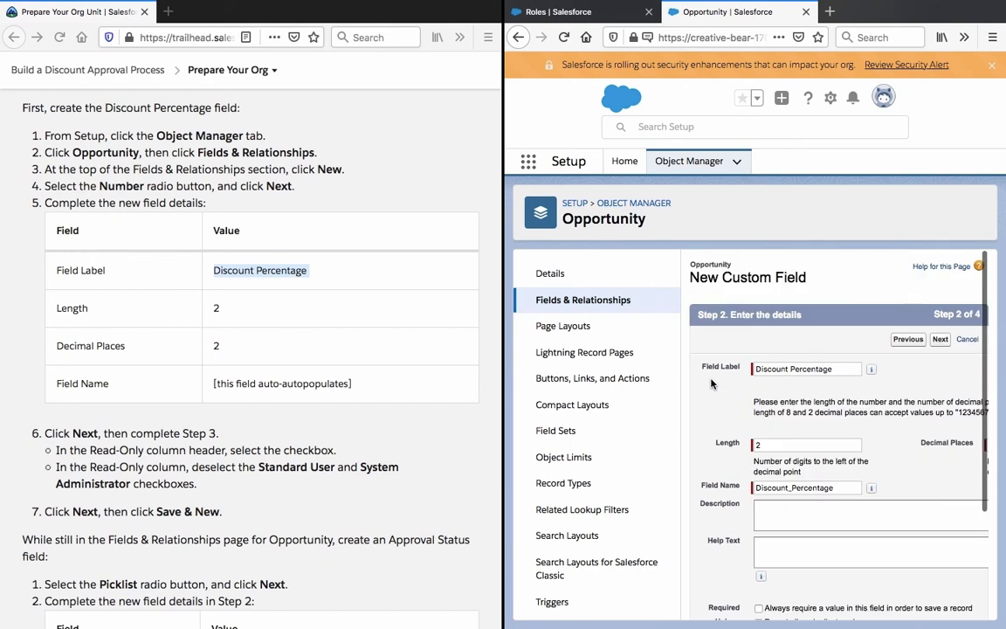
left_click(947, 334)
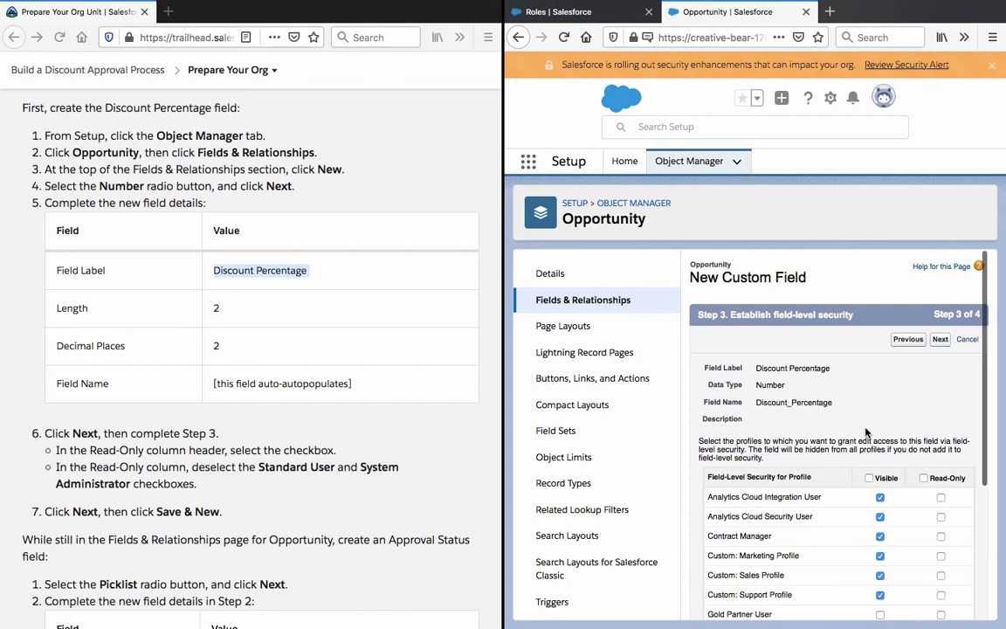
Step: Make the field read-only for all profiles except Standard User and System Administrator, then Save & New
left_click(925, 479)
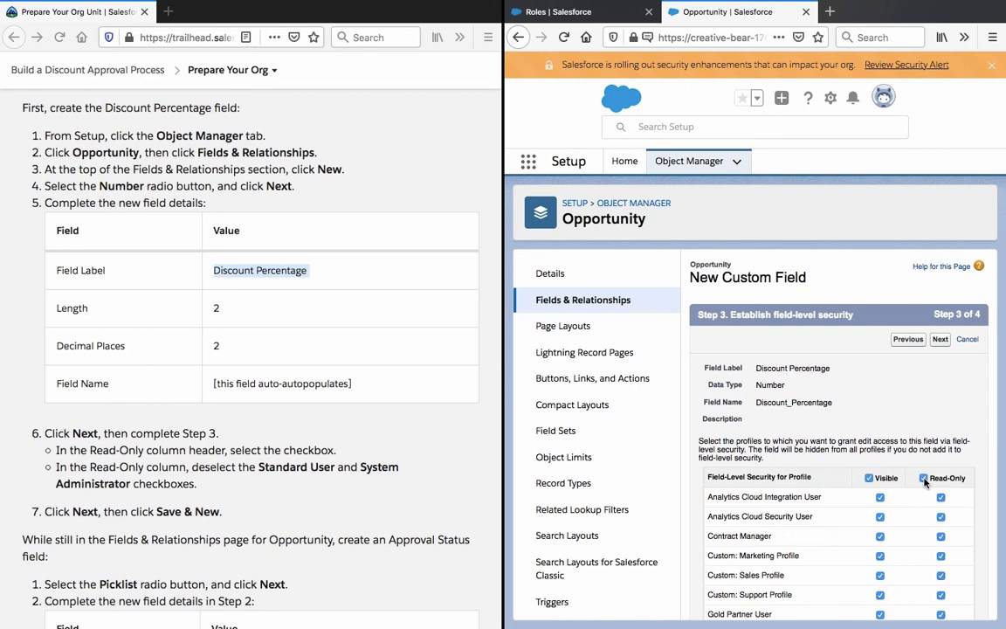
scroll(926, 484, "down", 4)
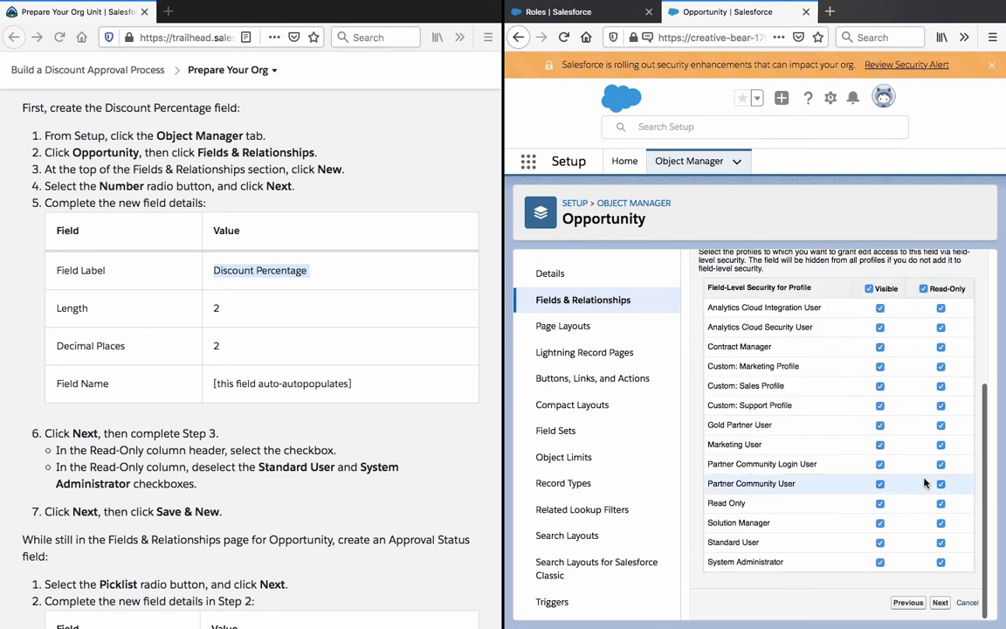
left_click(942, 544)
left_click(942, 562)
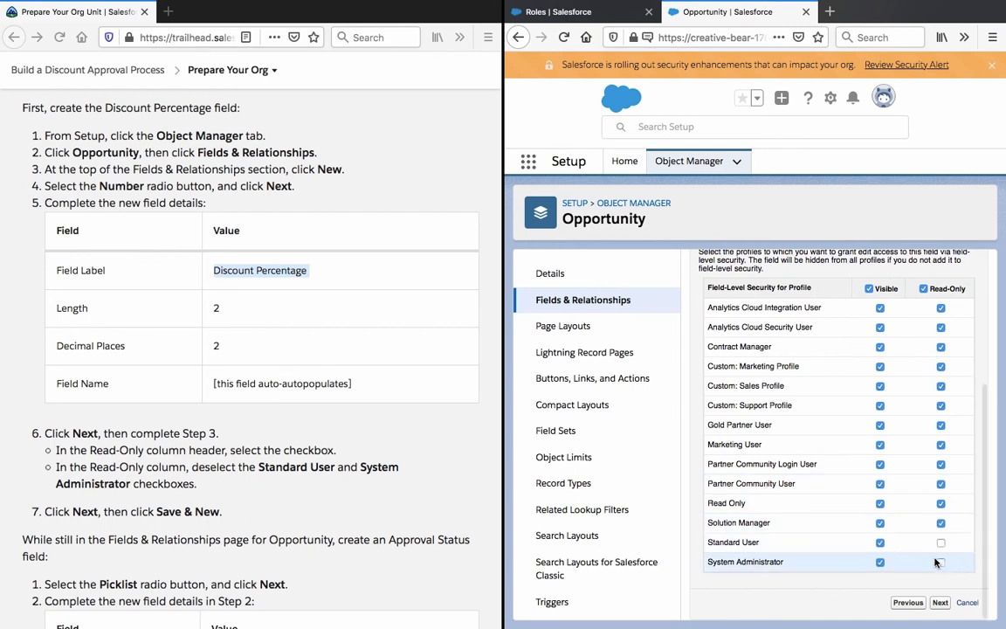
left_click(940, 602)
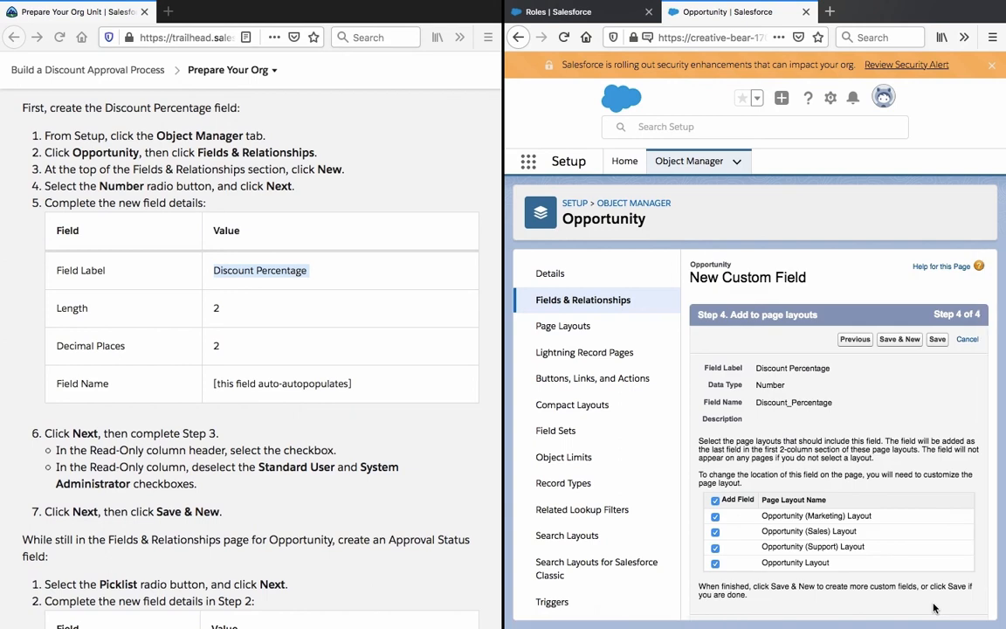
scroll(792, 363, "down", 1)
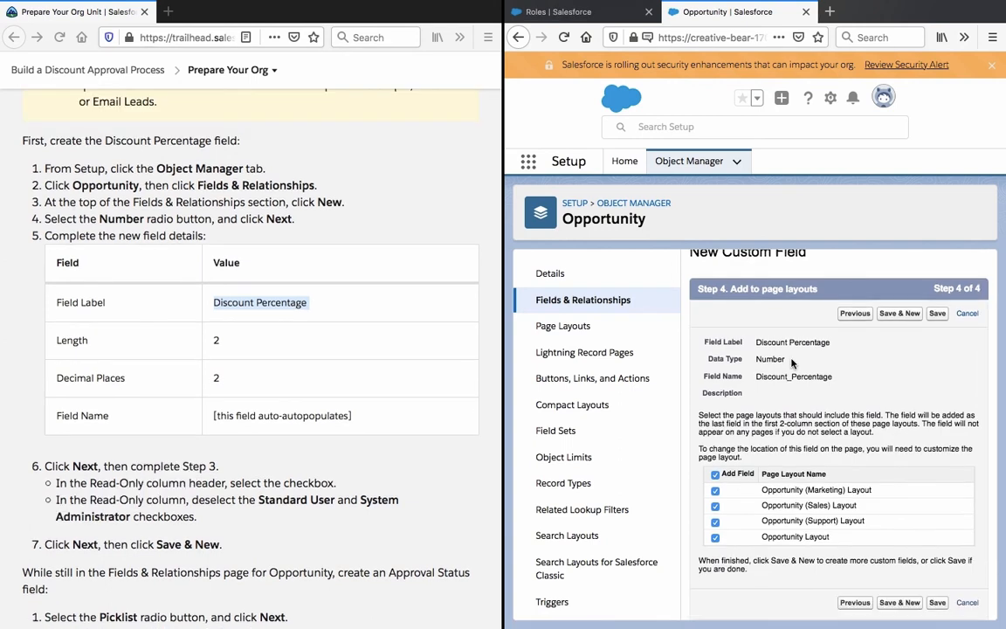
left_click(899, 314)
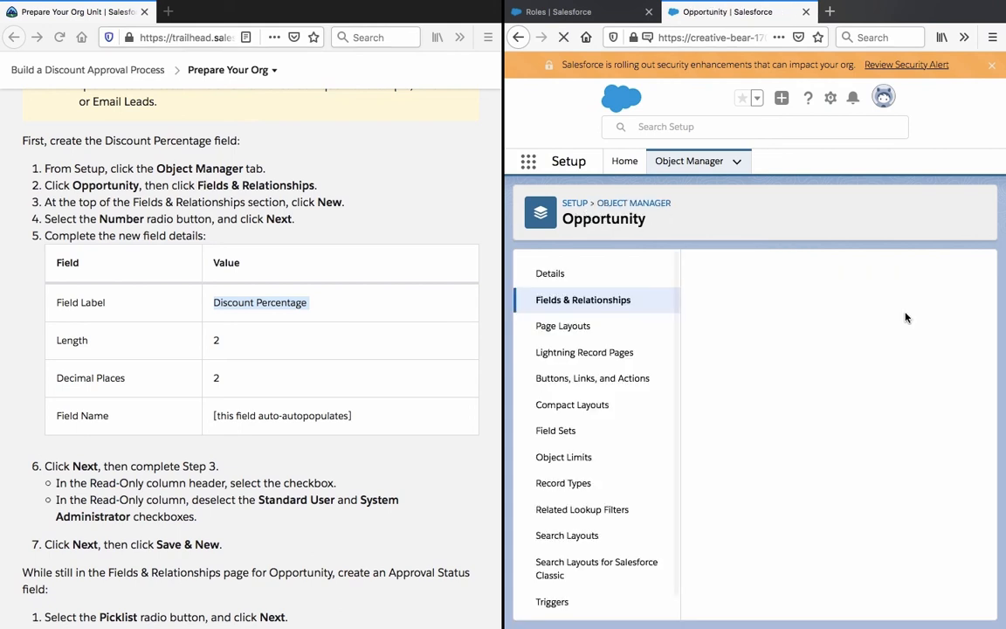
Step: Choose Picklist as the next field's type and continue to its details
scroll(387, 362, "down", 3)
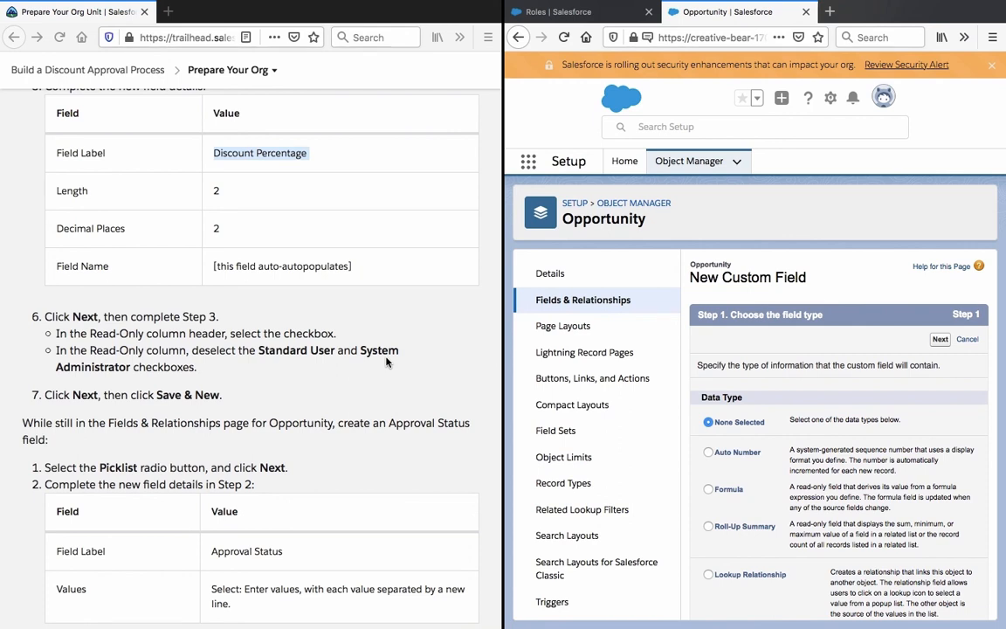
left_click(386, 361)
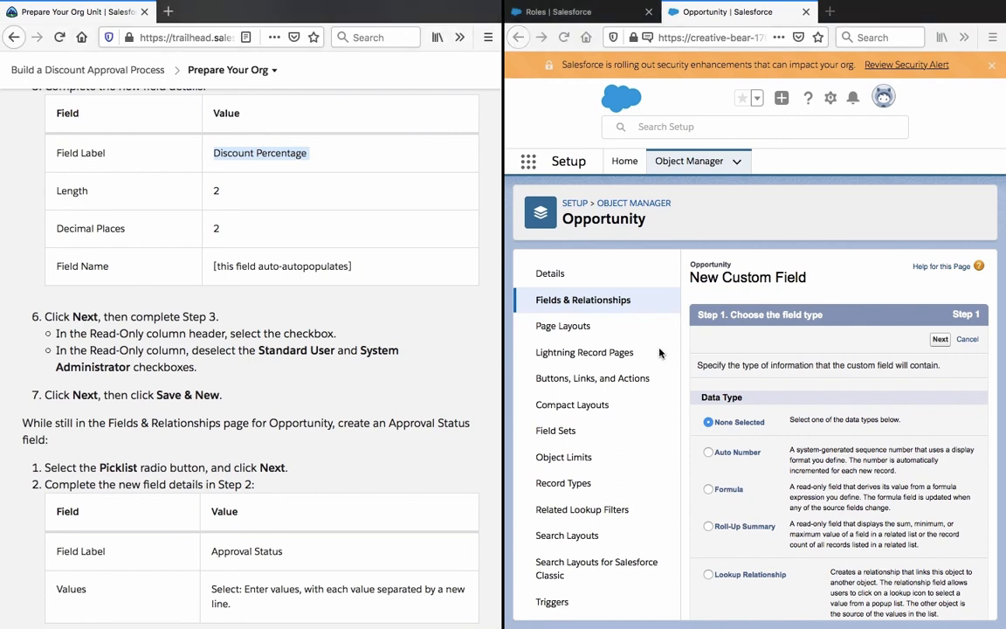
scroll(660, 353, "down", 1)
scroll(742, 419, "down", 5)
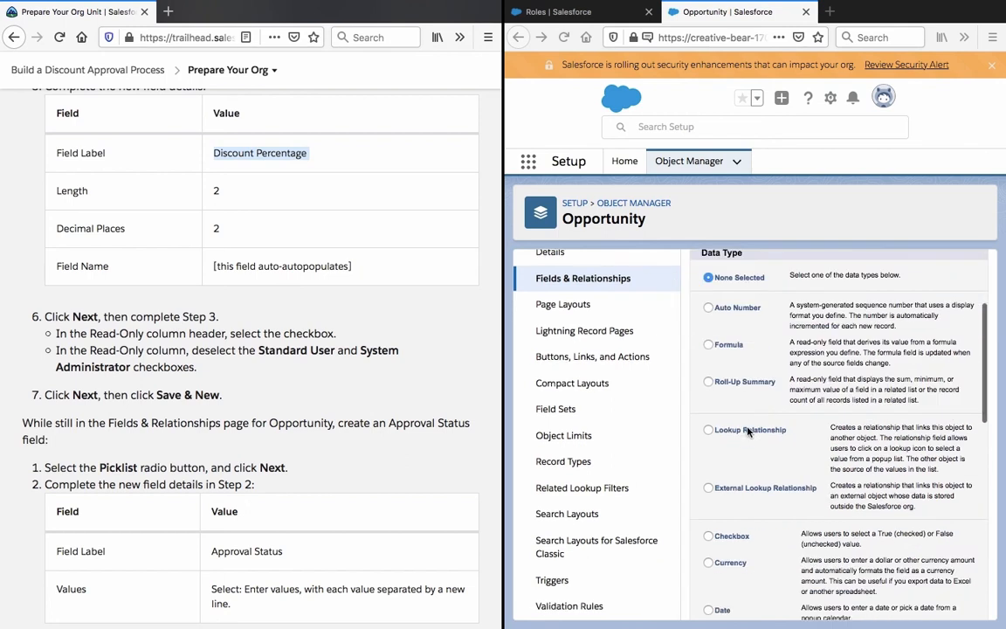
scroll(748, 431, "down", 3)
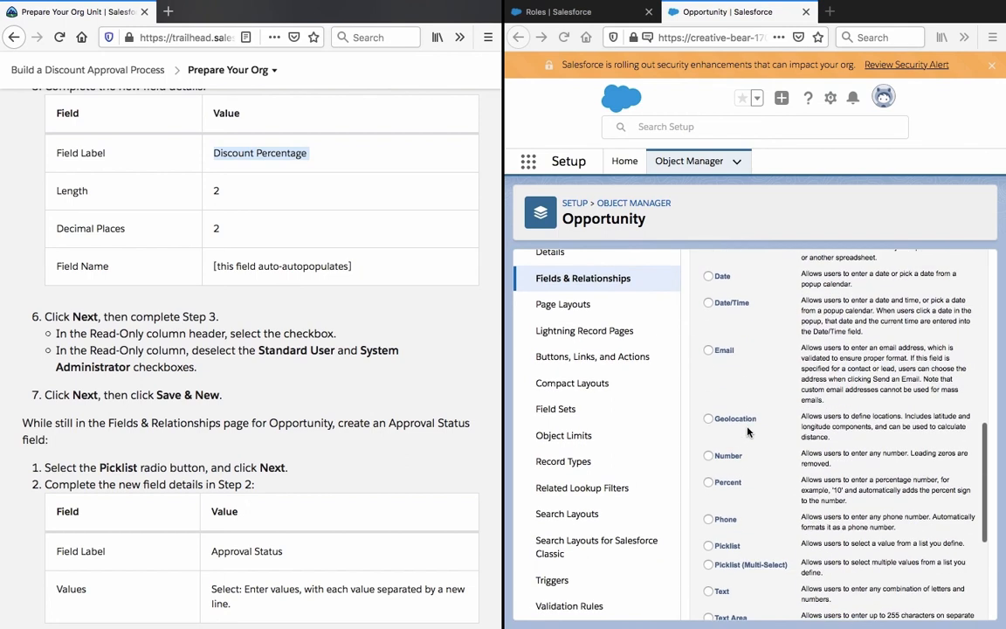
left_click(716, 545)
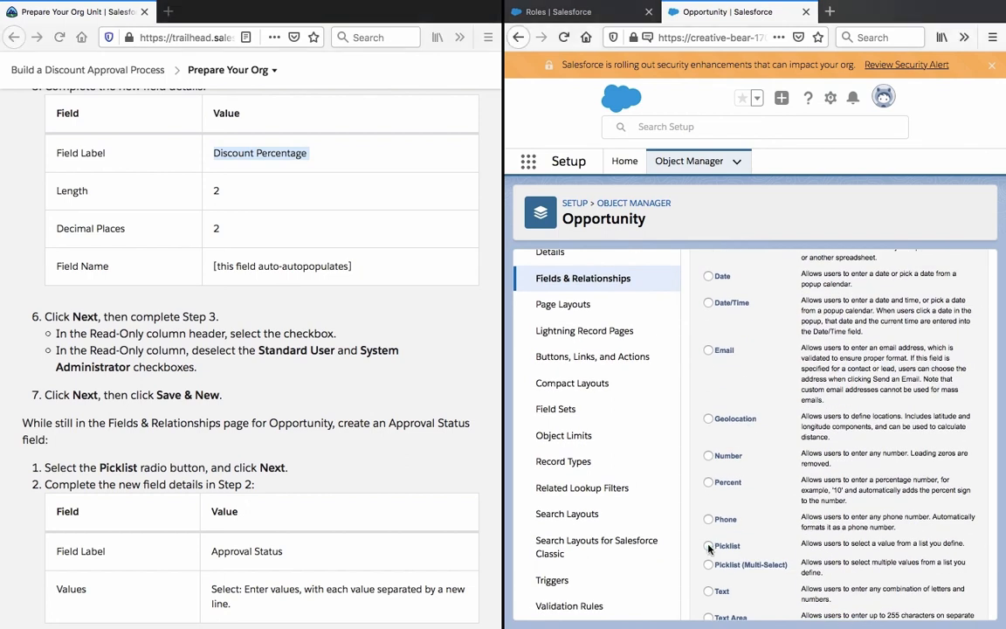
scroll(870, 467, "up", 5)
left_click(940, 339)
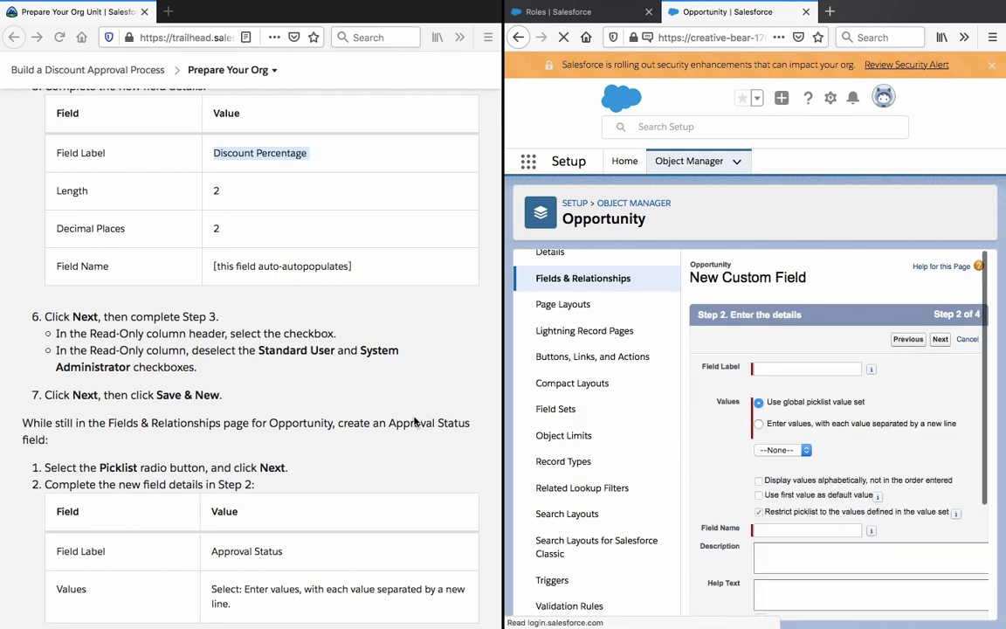
Step: Label the picklist field 'Approval Status'
scroll(259, 426, "down", 3)
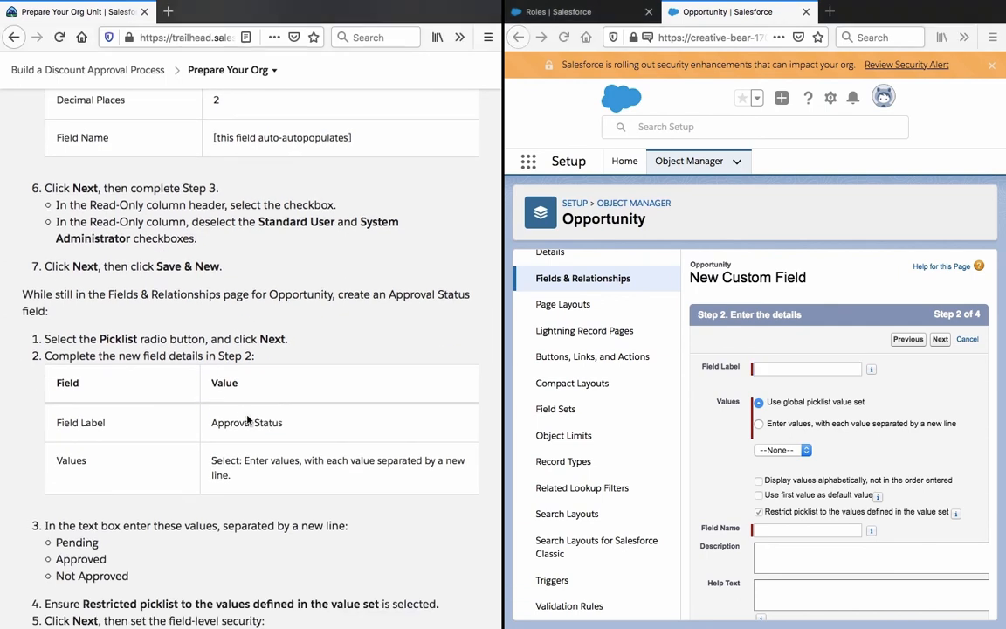
triple_click(247, 422)
key("ctrl+c")
left_click(792, 368)
key("ctrl+v")
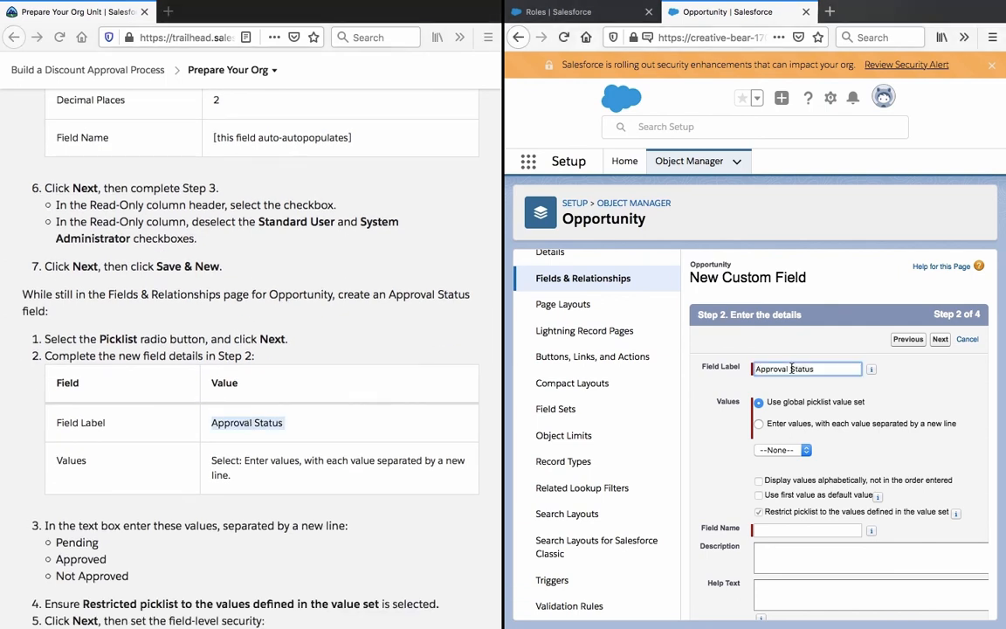
key("super+v")
left_click(757, 312)
Step: Enter the values Pending, Approved and Not Approved, then go to Record Types
left_click(331, 423)
left_click(763, 424)
left_click(760, 424)
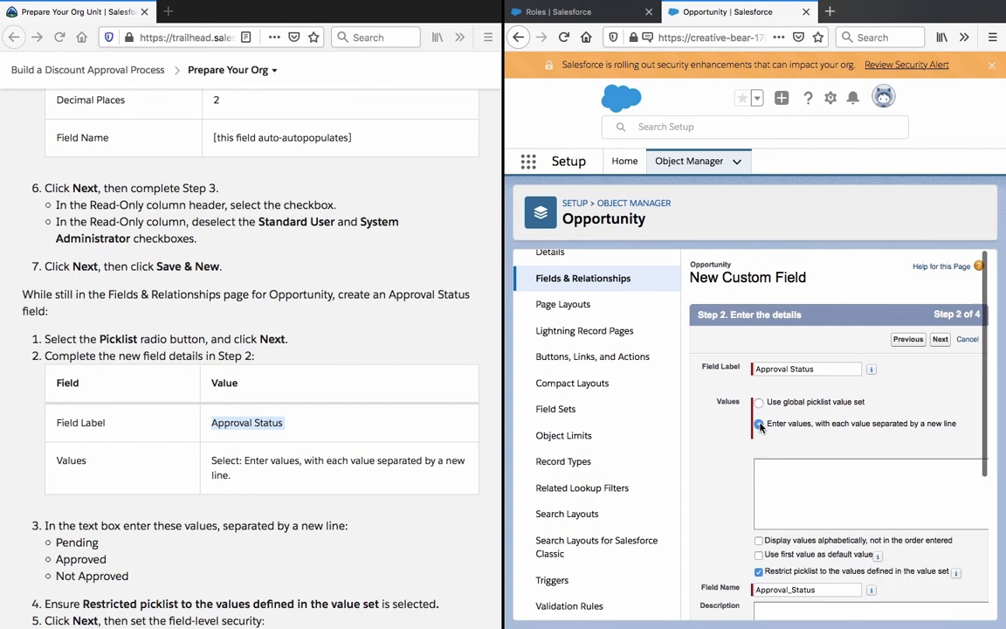
left_click(477, 499)
left_click_drag(129, 577, 55, 543)
key("ctrl+c")
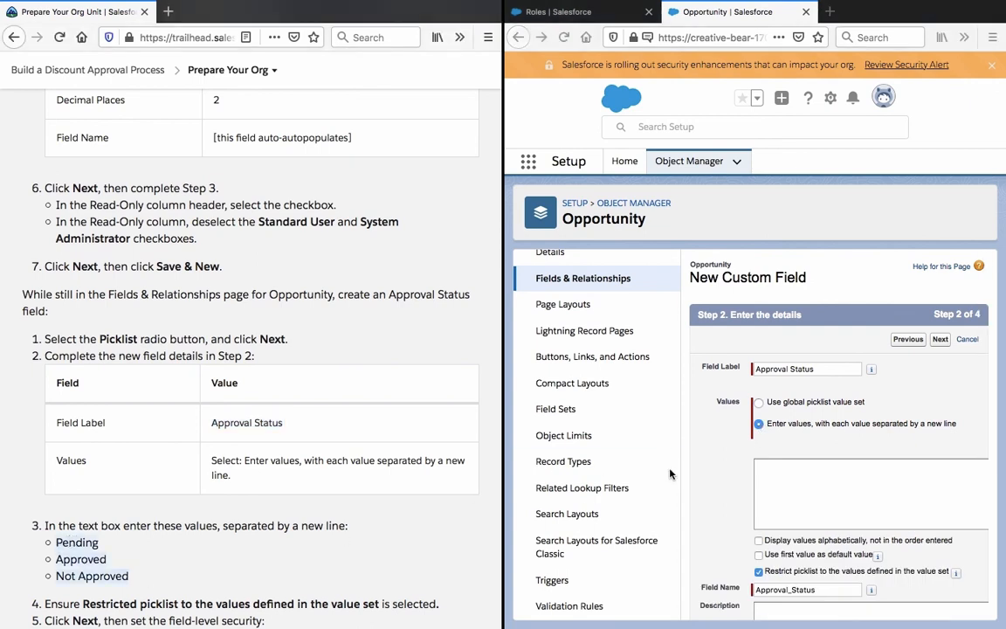
left_click(824, 488)
key("ctrl+v")
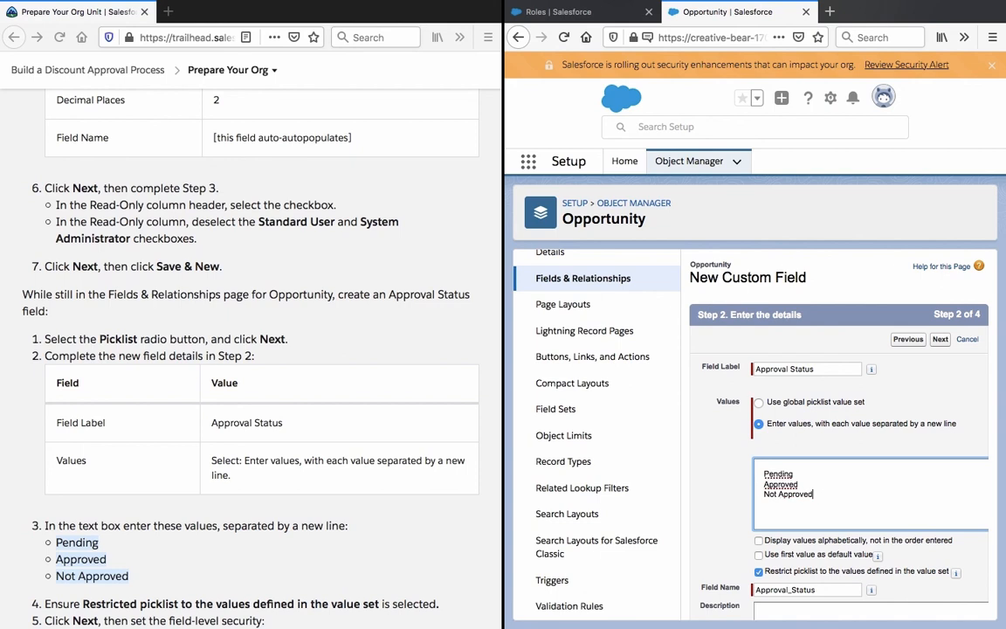
left_click_drag(765, 473, 740, 421)
key("BackSpace")
key("BackSpace")
key("BackSpace")
key("BackSpace")
key("BackSpace")
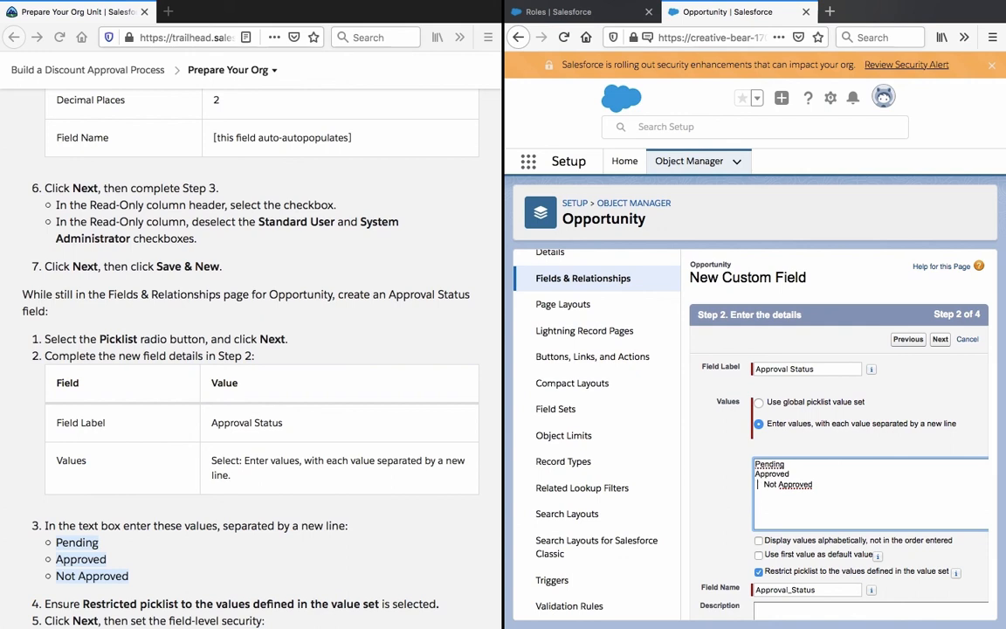
key("BackSpace")
key("BackSpace")
key("BackSpace")
key("BackSpace")
triple_click(833, 514)
left_click(673, 460)
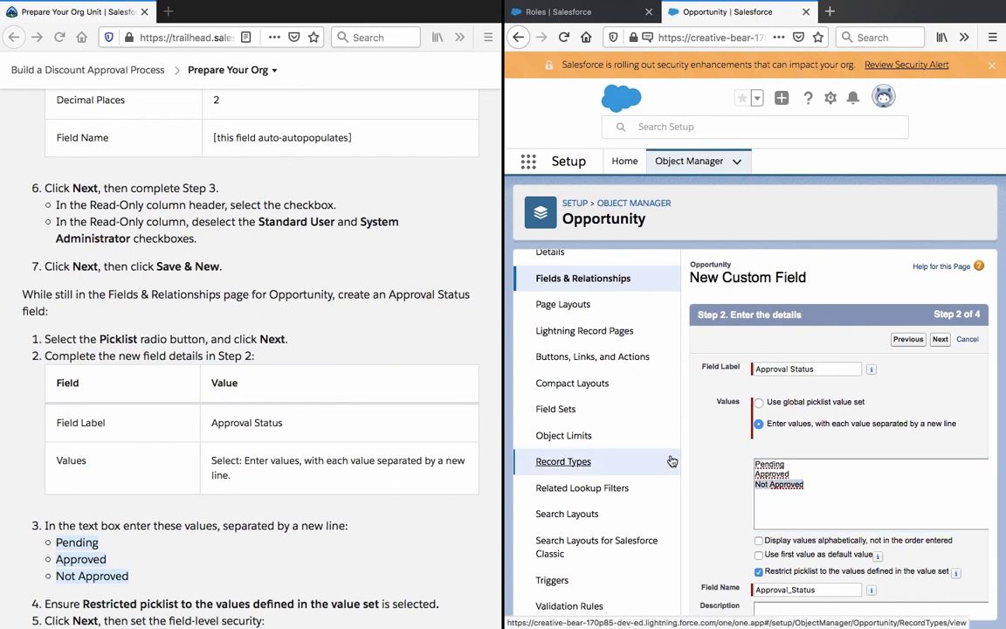
Step: Restart the new picklist field and set its Field Label to 'Approval Status'
left_click(519, 38)
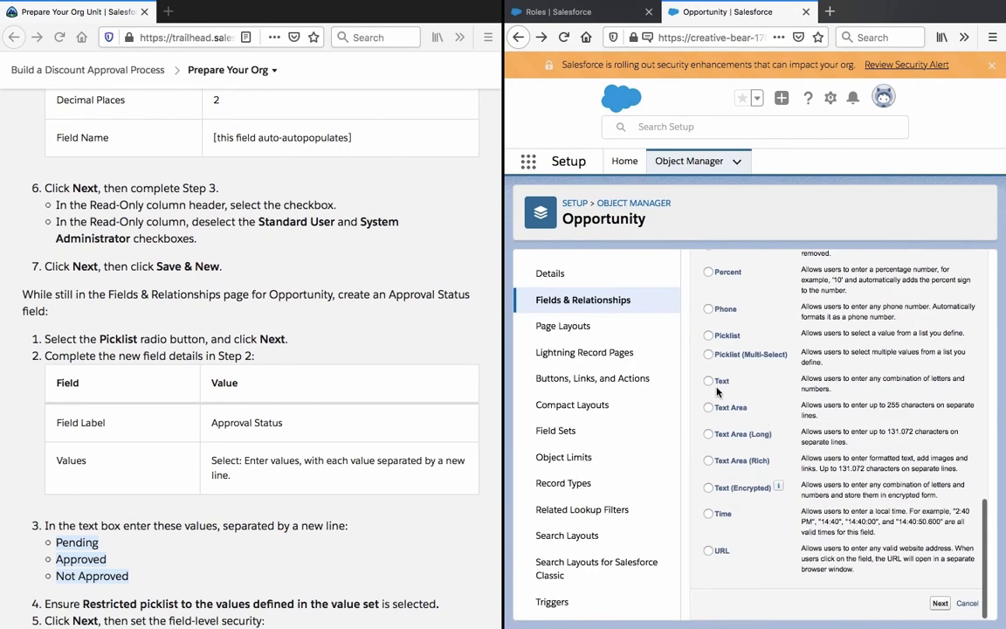
scroll(718, 393, "up", 1)
scroll(723, 332, "up", 10)
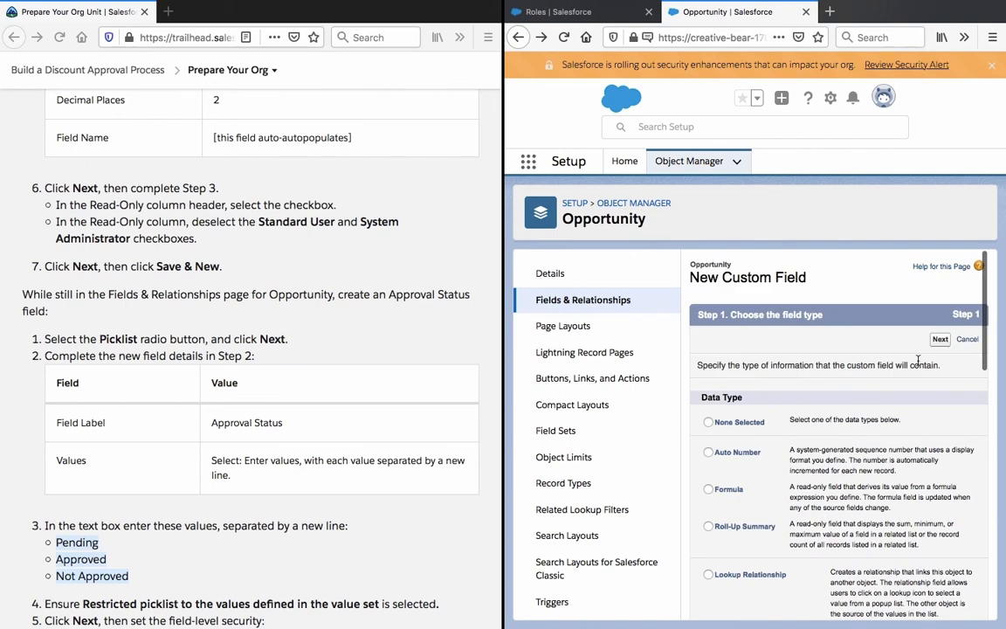
left_click(939, 340)
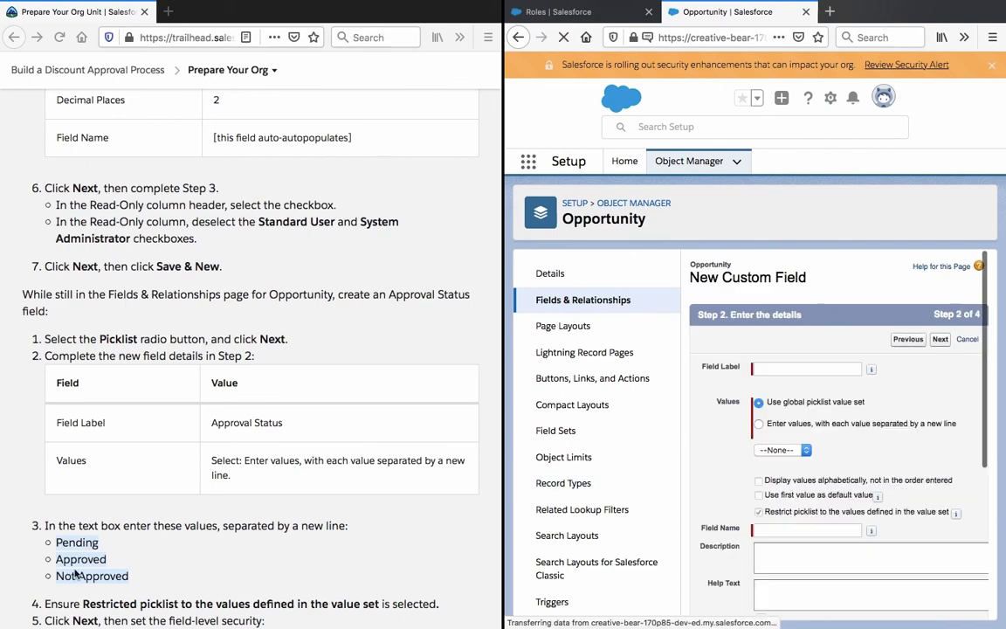
right_click(96, 548)
left_click(105, 526)
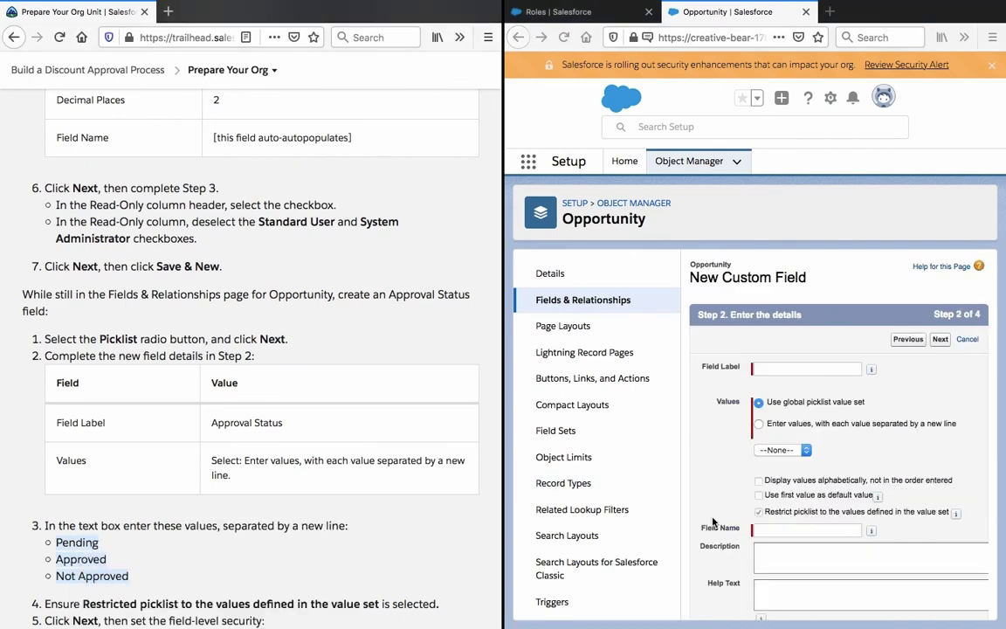
triple_click(235, 425)
left_click(818, 369)
key("ctrl+v")
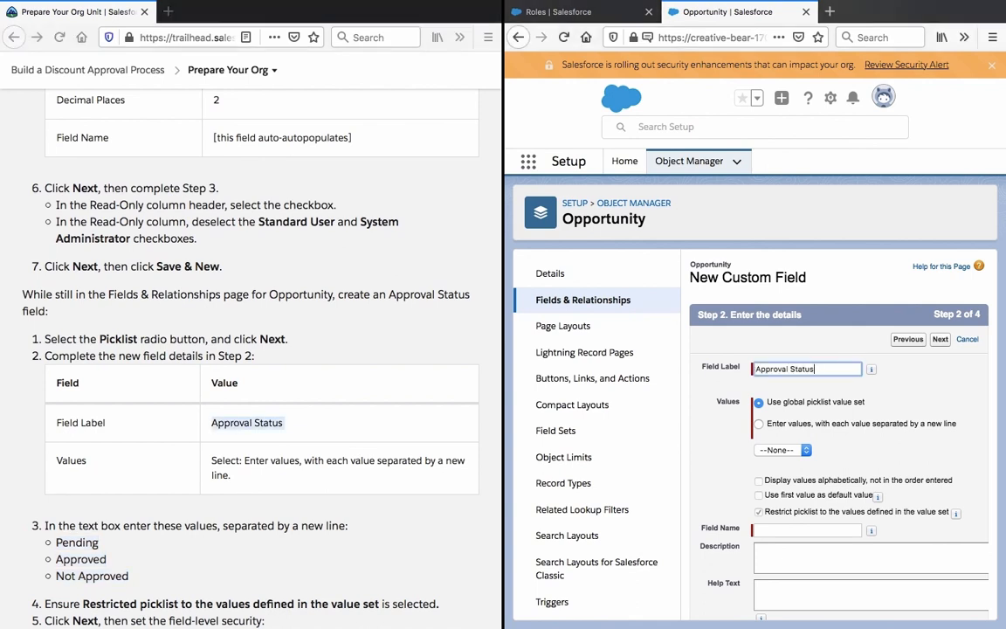
Step: Enter the values Pending, Approved and Not Approved one per line, without blank lines or indents
left_click(759, 423)
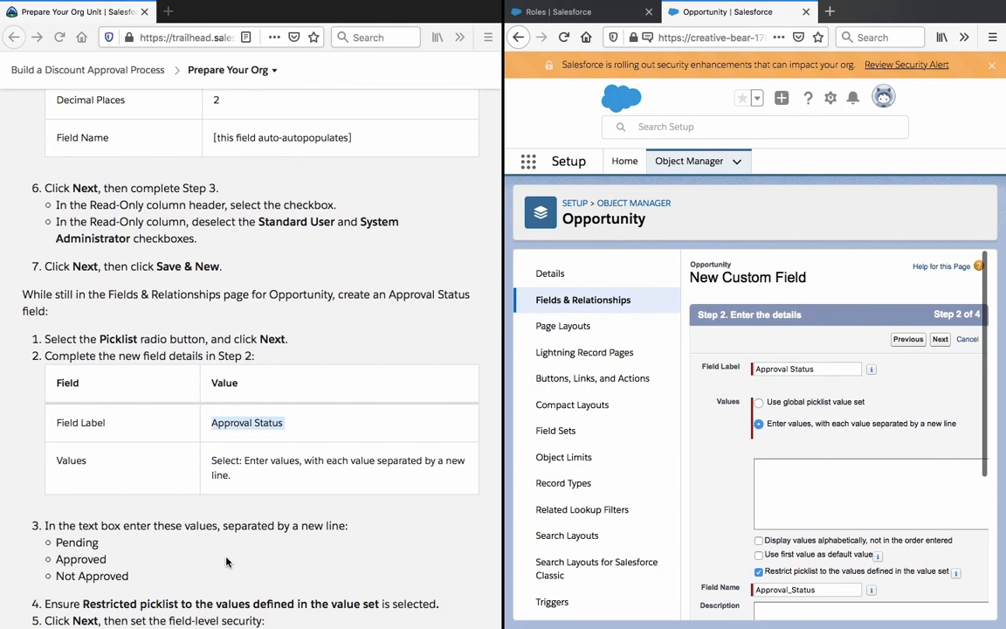
left_click_drag(131, 576, 58, 539)
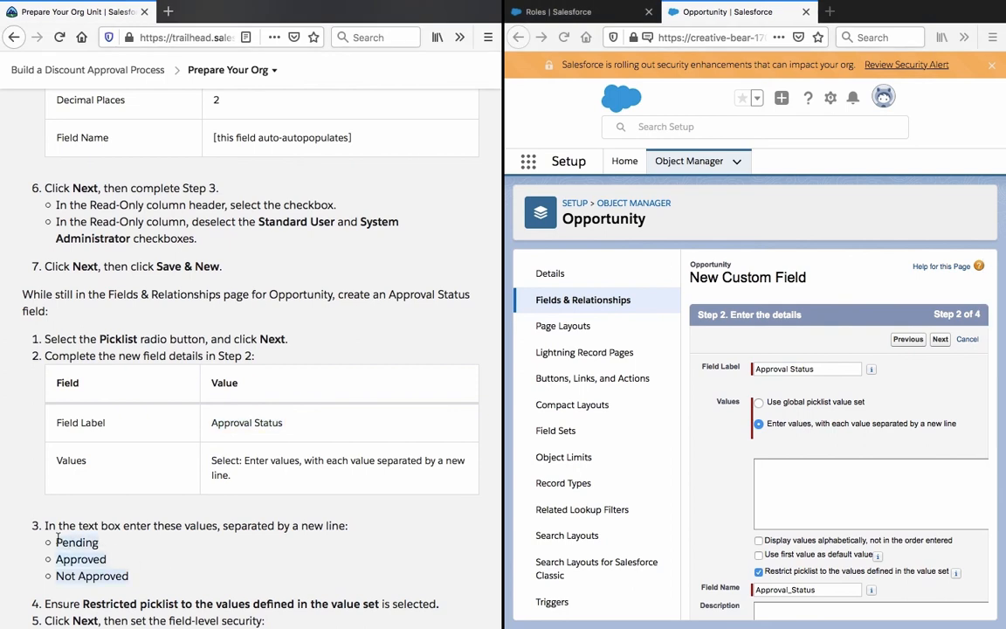
left_click(765, 512)
key("ctrl+v")
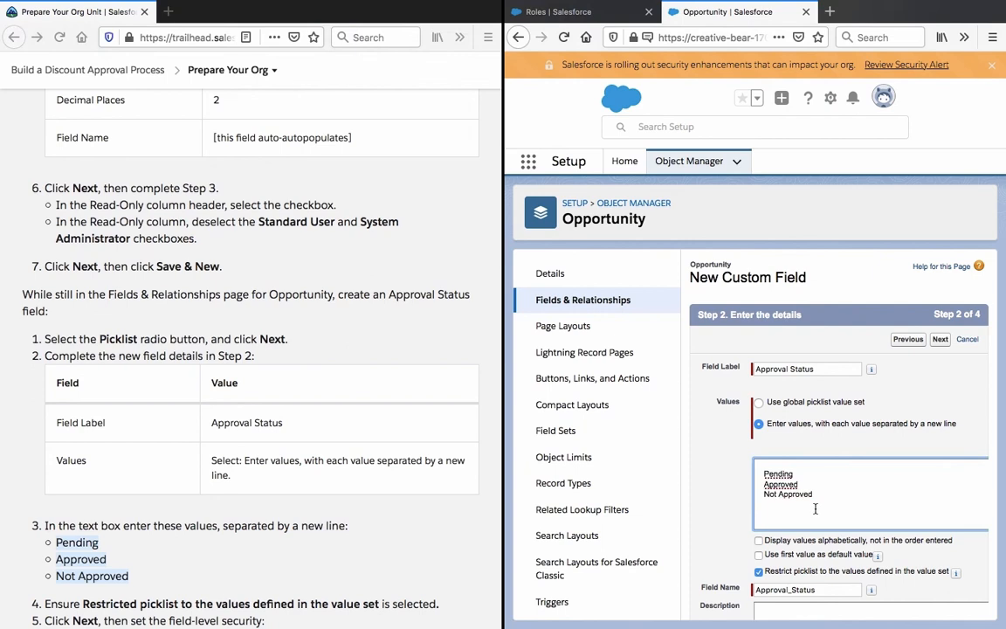
left_click_drag(762, 473, 720, 448)
key("BackSpace")
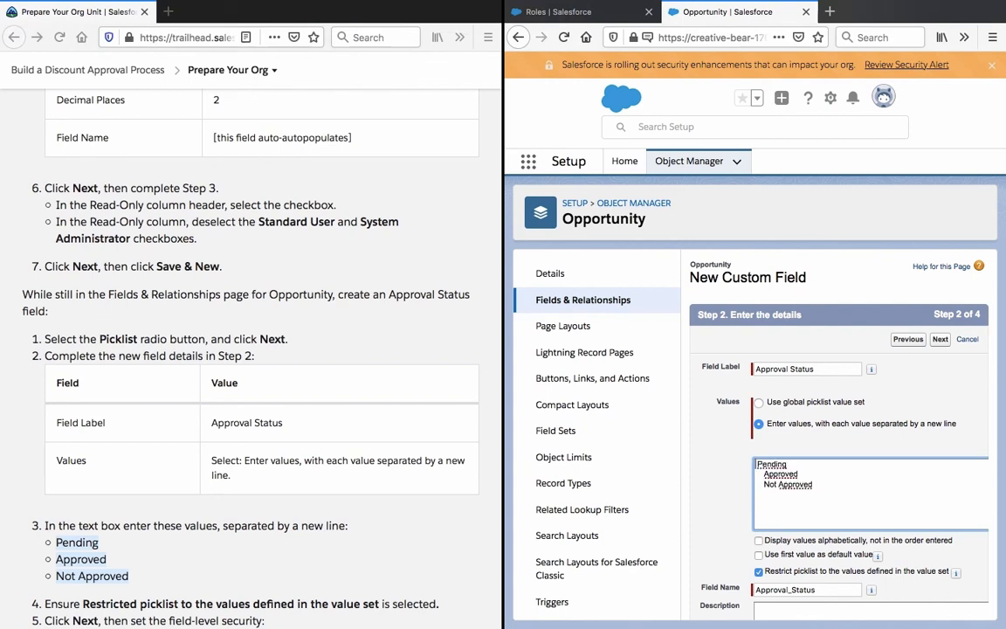
key("BackSpace")
key("BackSpace")
key("BackSpace")
key("BackSpace")
key("Return")
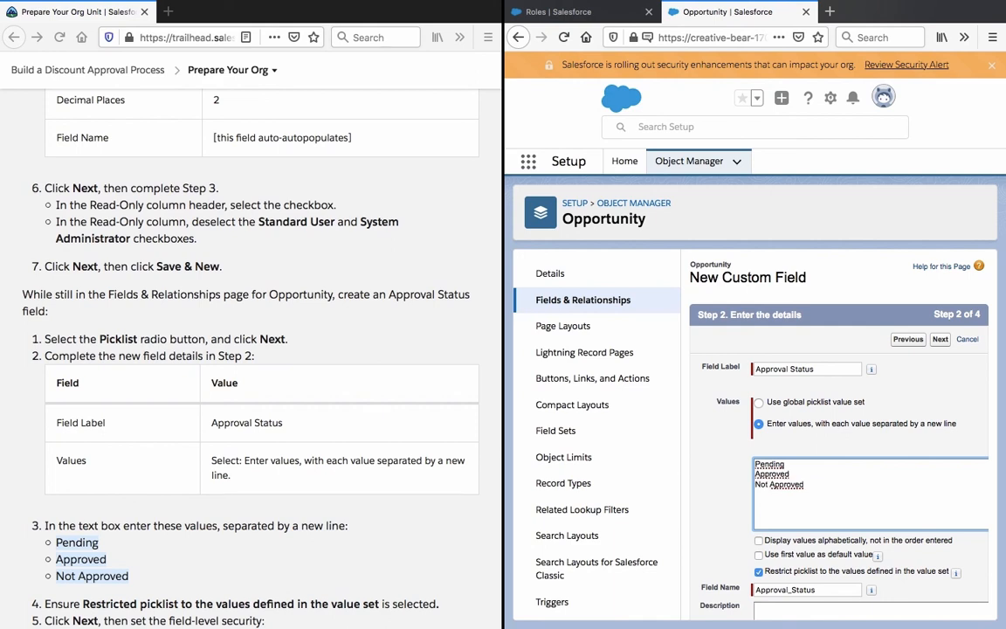
left_click(882, 499)
Step: Finish the Approval Status picklist details and continue to field-level security
left_click(701, 492)
scroll(423, 476, "down", 4)
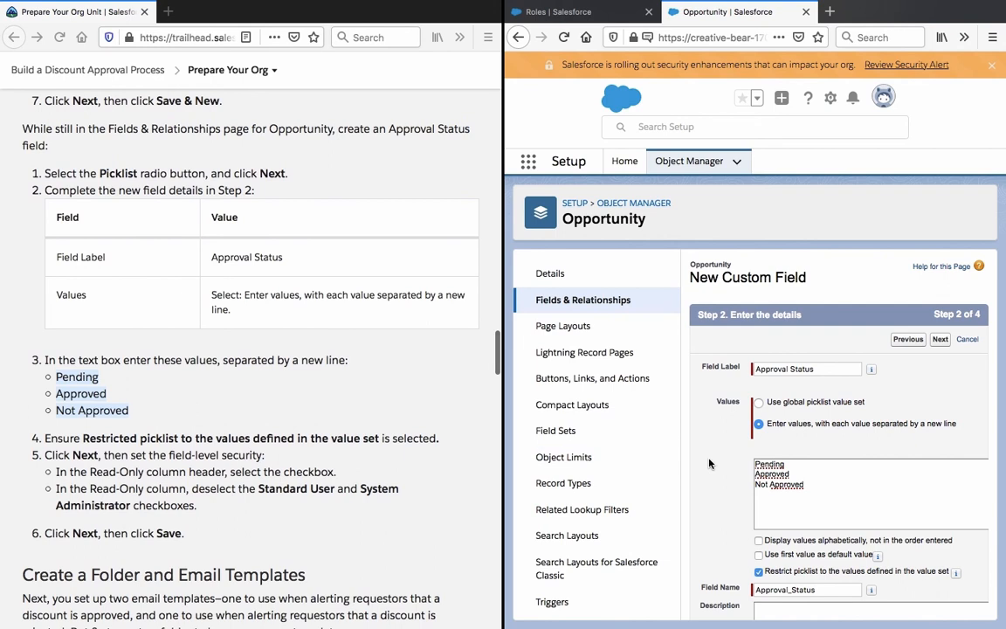
scroll(710, 464, "down", 5)
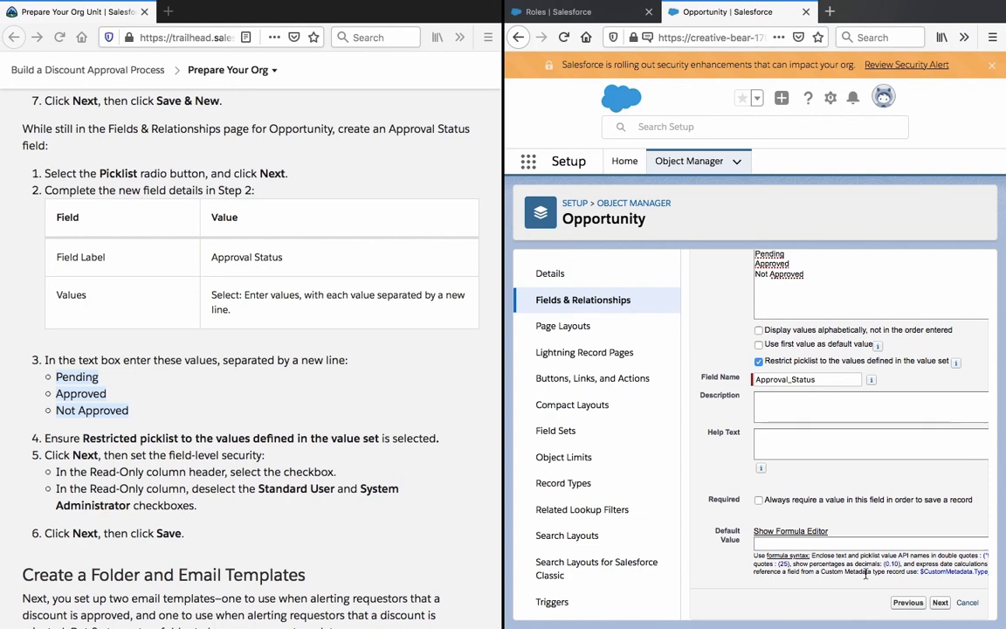
left_click(941, 603)
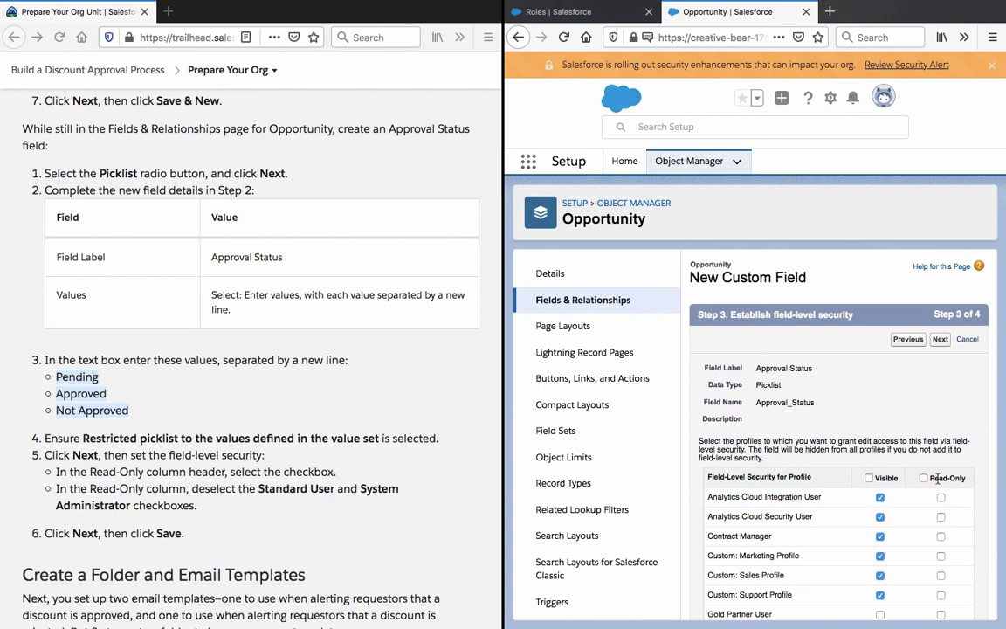
Step: Make Approval Status read-only for all profiles, then clear read-only for Standard User
left_click(926, 478)
scroll(939, 539, "down", 3)
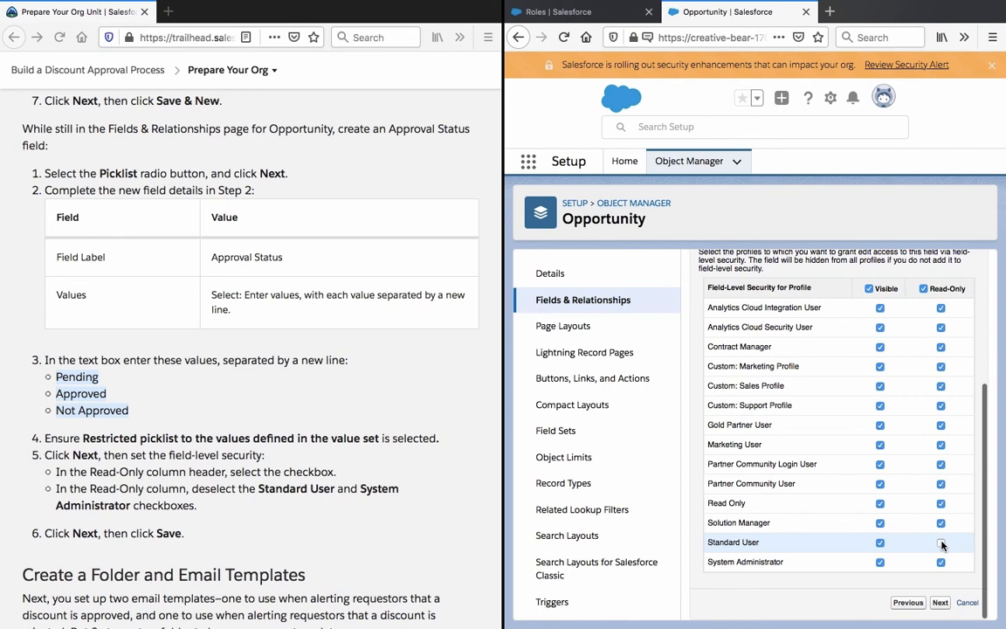
left_click(941, 543)
scroll(916, 550, "up", 2)
scroll(882, 568, "down", 2)
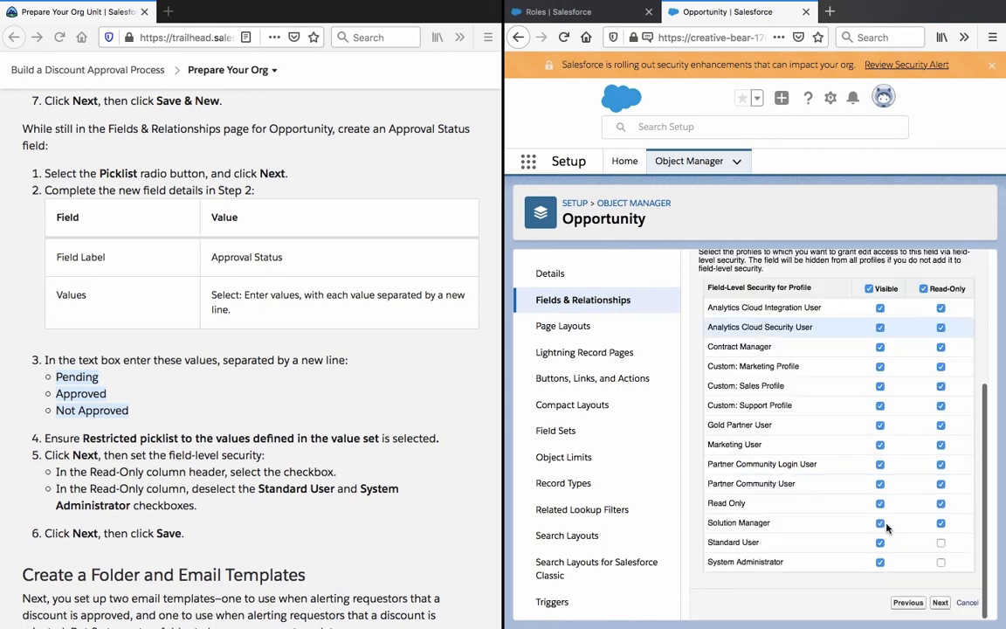
scroll(830, 542, "up", 3)
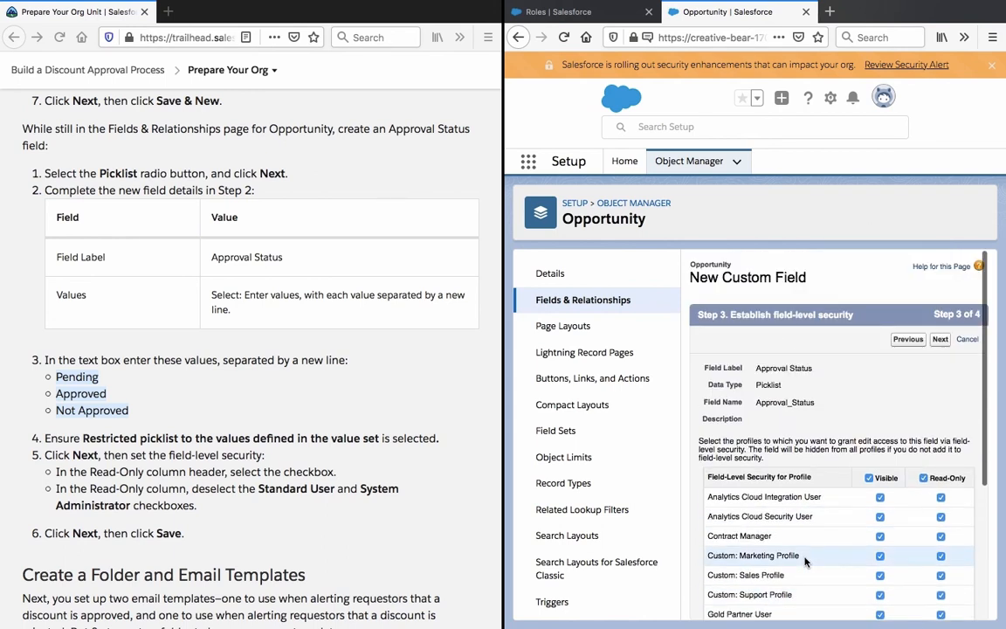
scroll(869, 472, "down", 3)
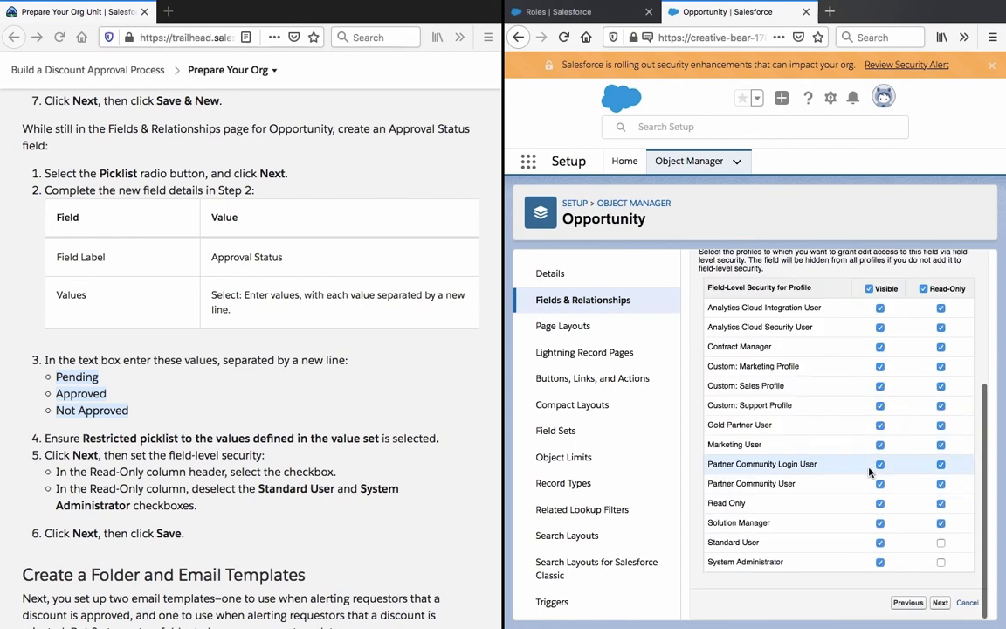
Step: Add Approval Status to all four Opportunity page layouts and save the field as Approval_Status__c
left_click(940, 603)
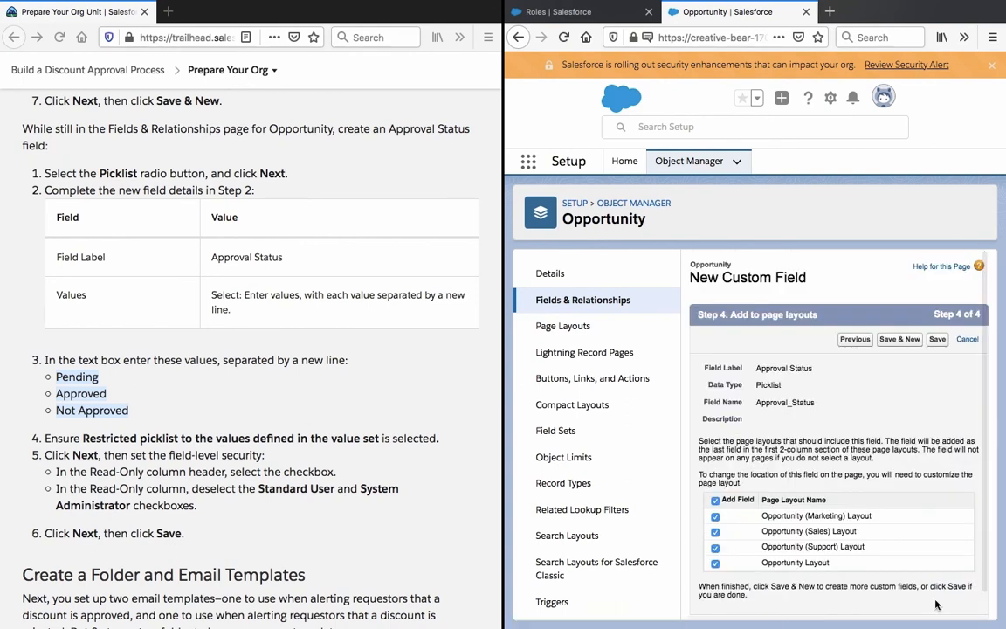
scroll(939, 606, "down", 1)
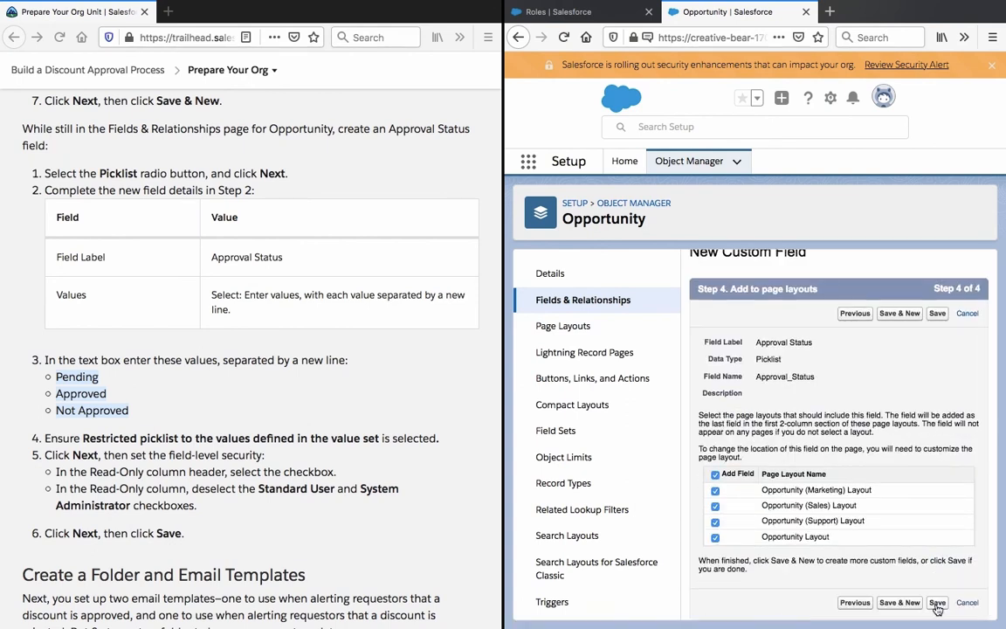
left_click(938, 603)
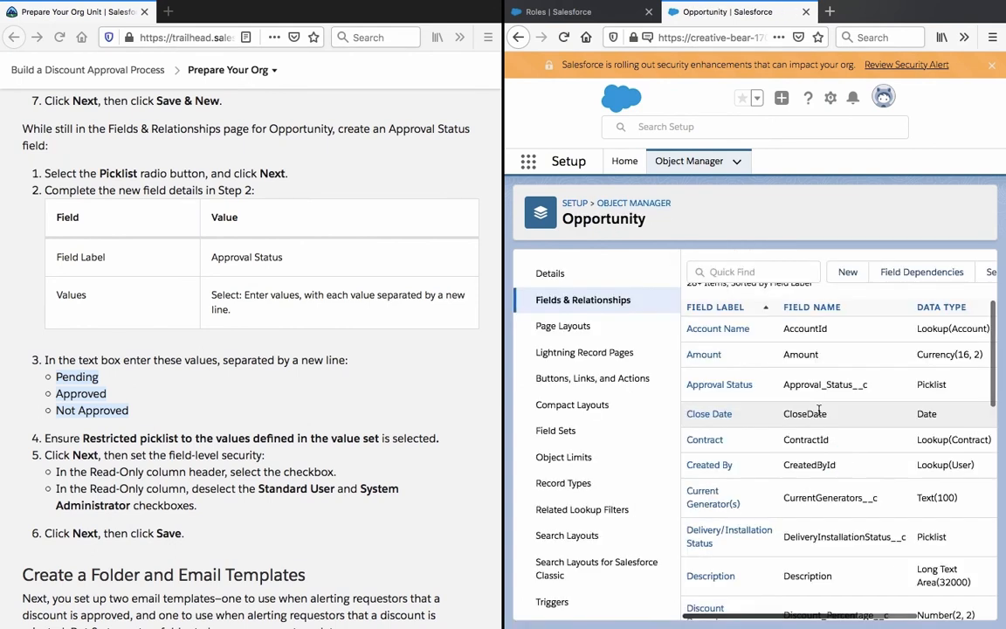
scroll(427, 429, "down", 8)
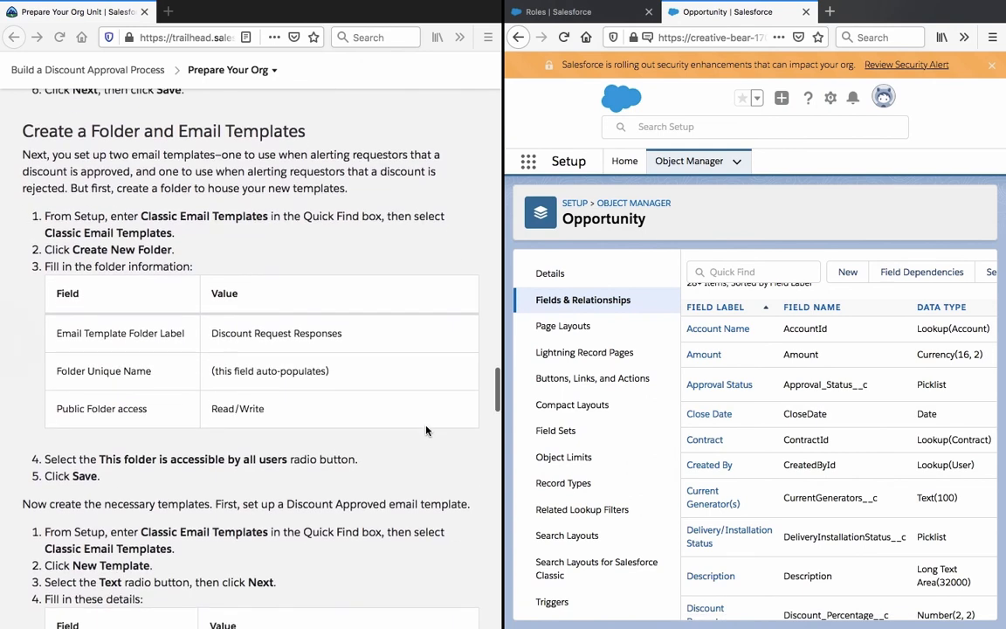
scroll(426, 430, "down", 1)
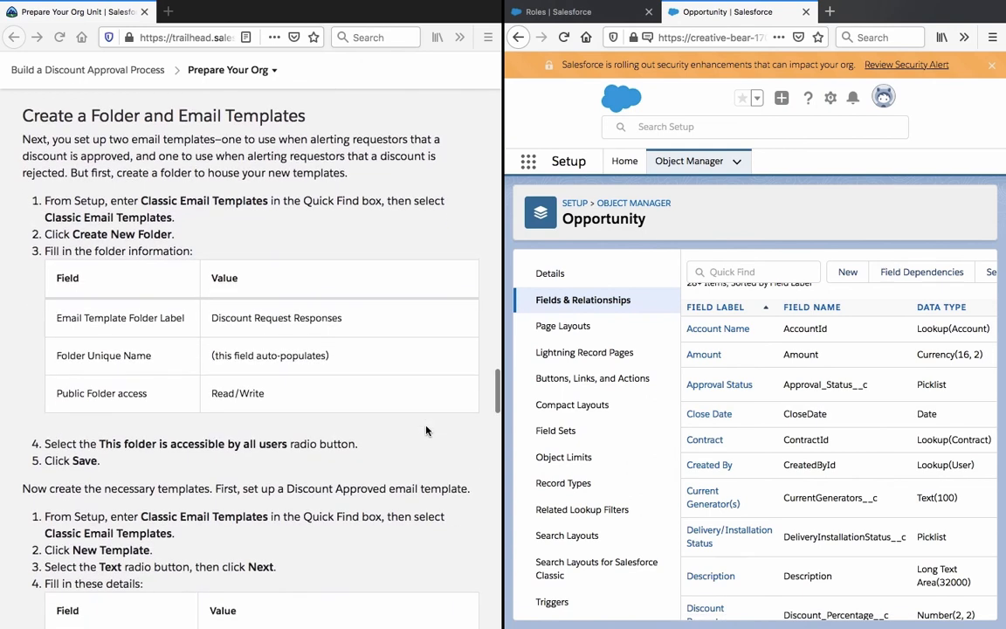
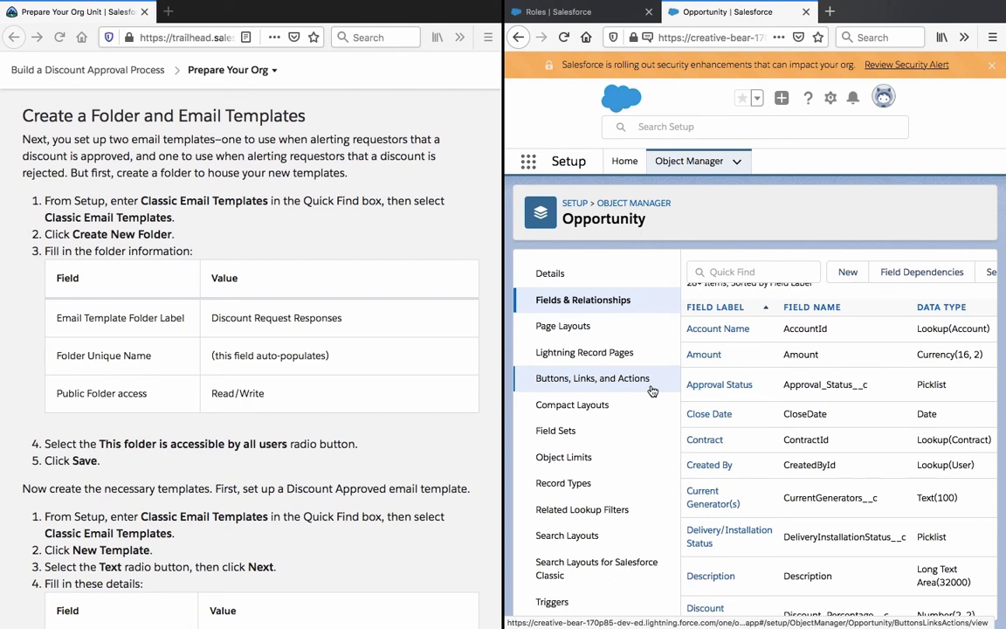
Step: Search Setup Quick Find for 'Classic Email Templates' and open that page
left_click(267, 199)
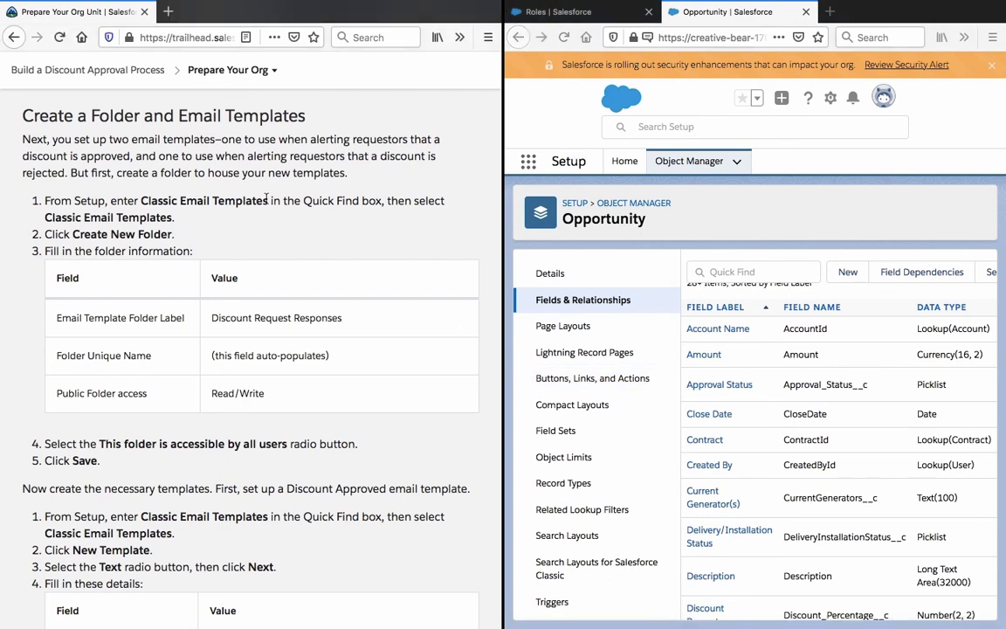
left_click_drag(267, 200, 142, 200)
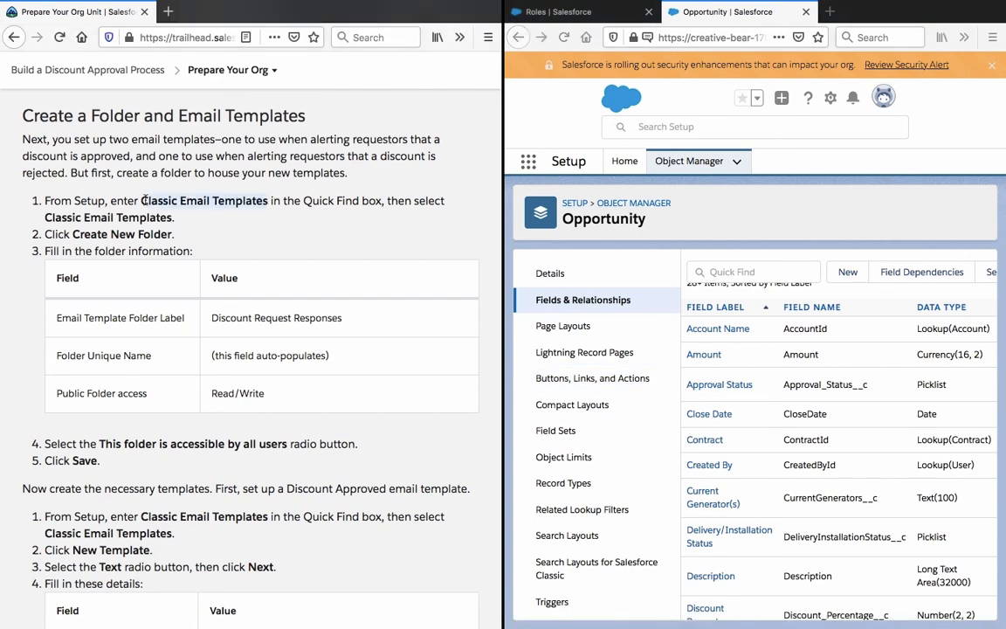
left_click(158, 190)
left_click(646, 168)
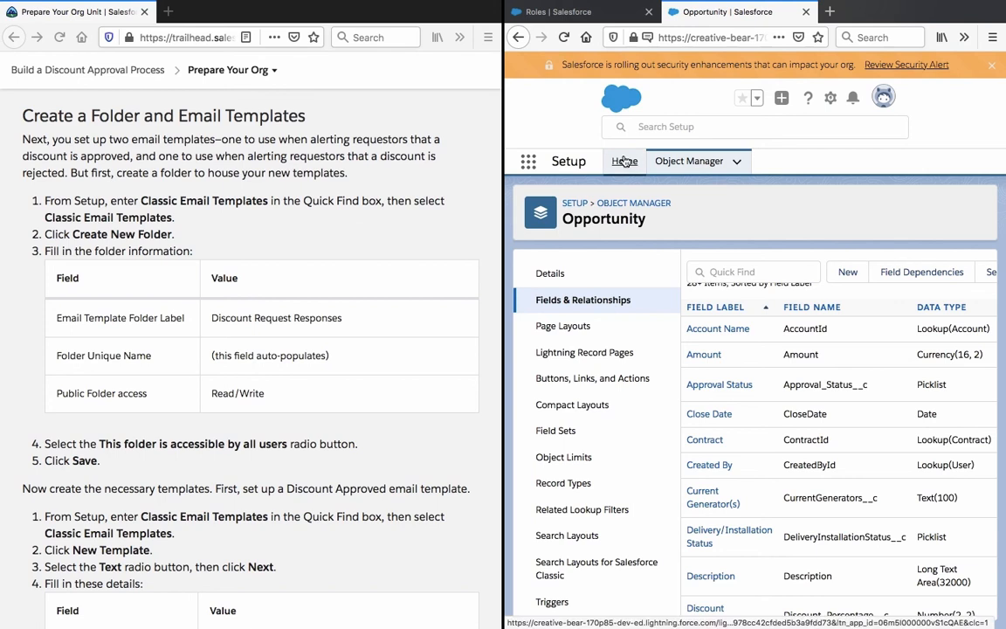
left_click(563, 160)
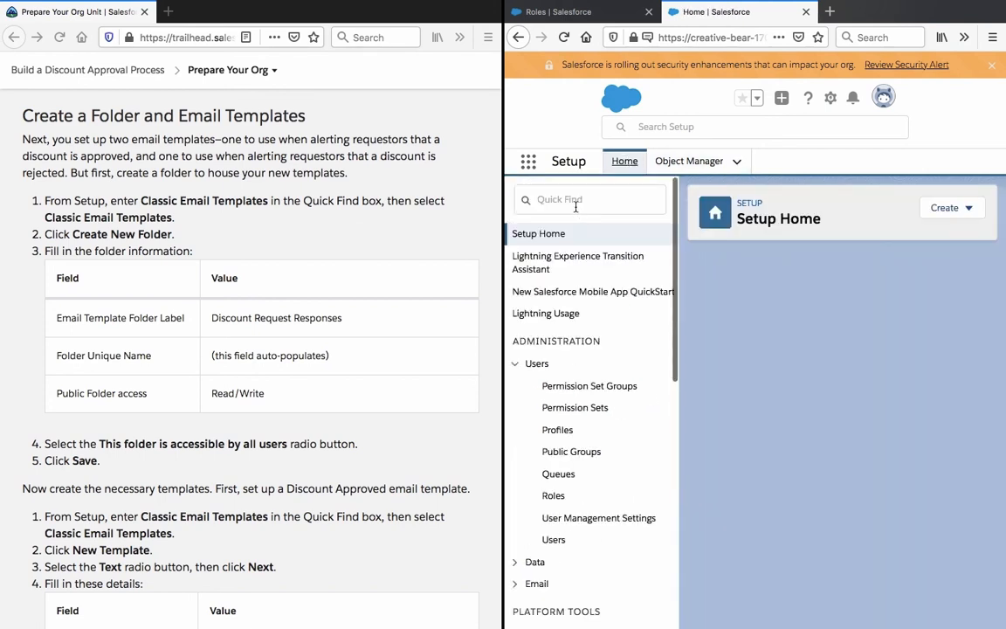
left_click(576, 201)
type("Classic Email Templates")
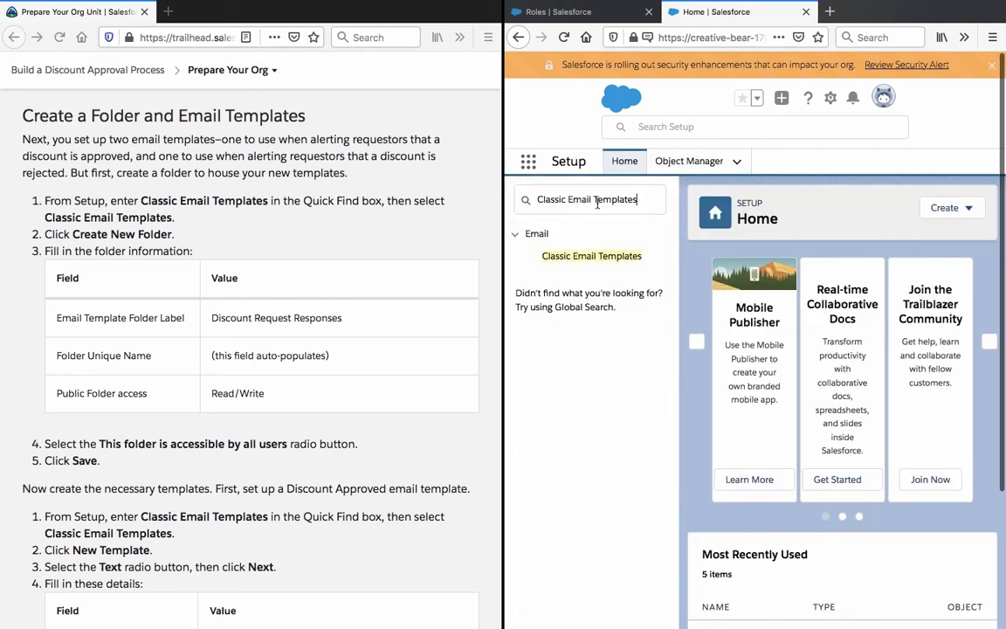
left_click(590, 257)
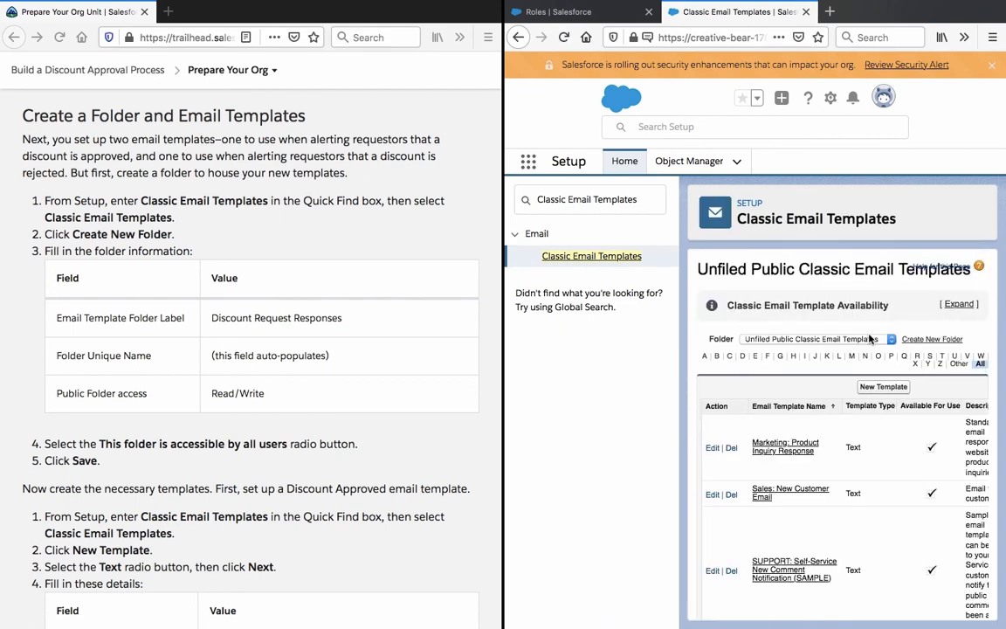
Step: Start a new template folder labelled 'Discount Request Responses', letting the unique name auto-fill
left_click(931, 339)
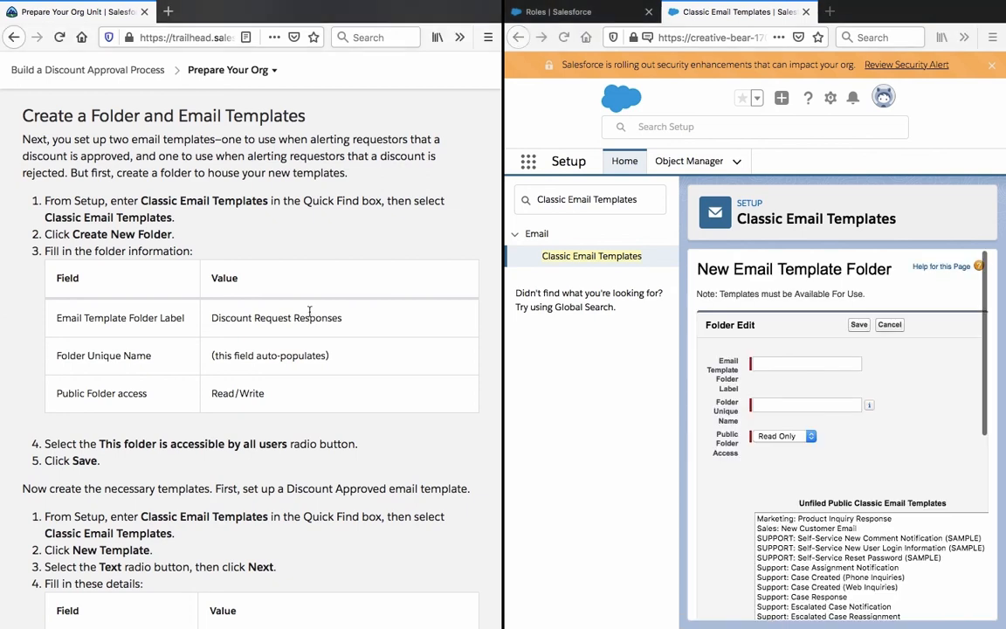
triple_click(309, 311)
key("ctrl+c")
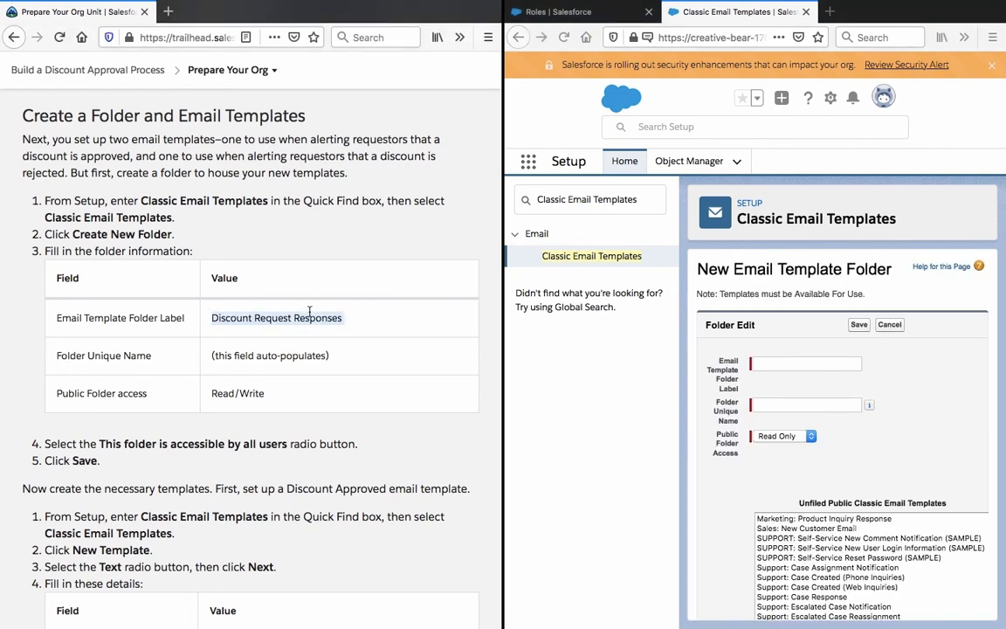
left_click(802, 361)
key("ctrl+v")
key("ctrl+a")
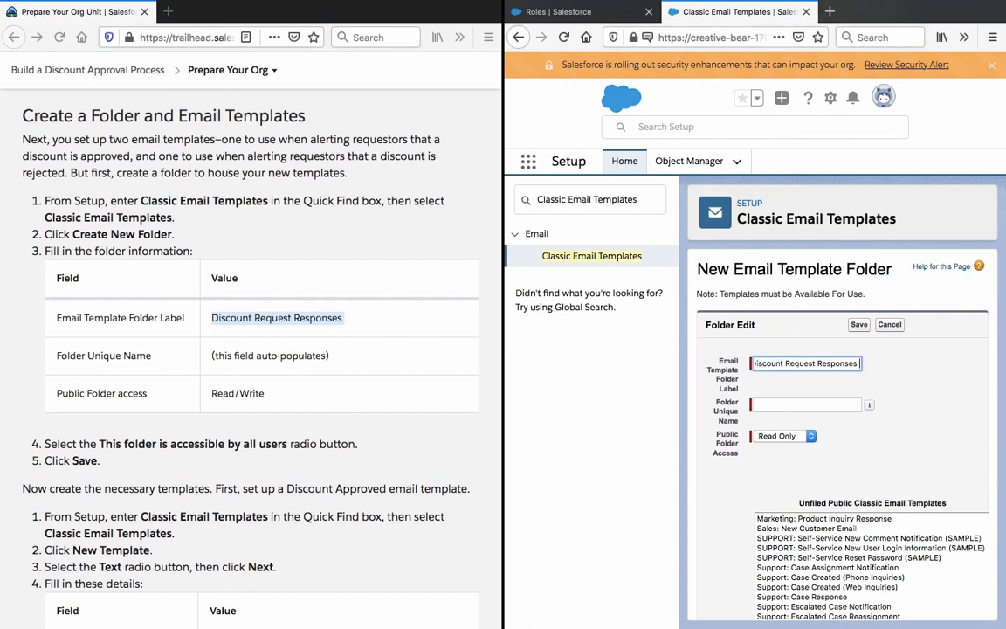
left_click(359, 354)
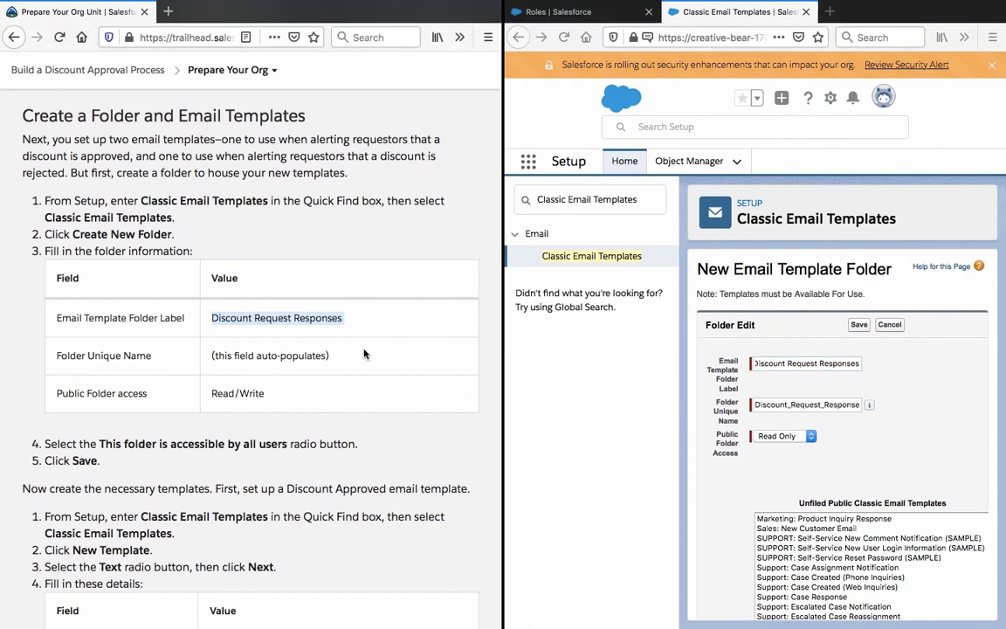
Step: Set Public Folder Access to Read/Write for all users and save the folder
scroll(821, 429, "down", 2)
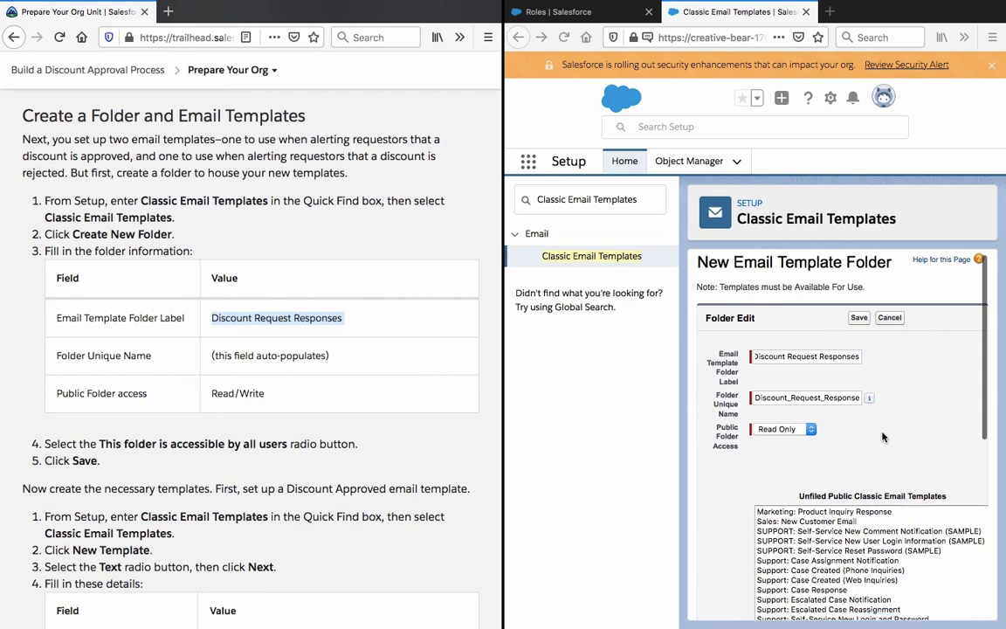
left_click(818, 428)
left_click(785, 412)
left_click(777, 425)
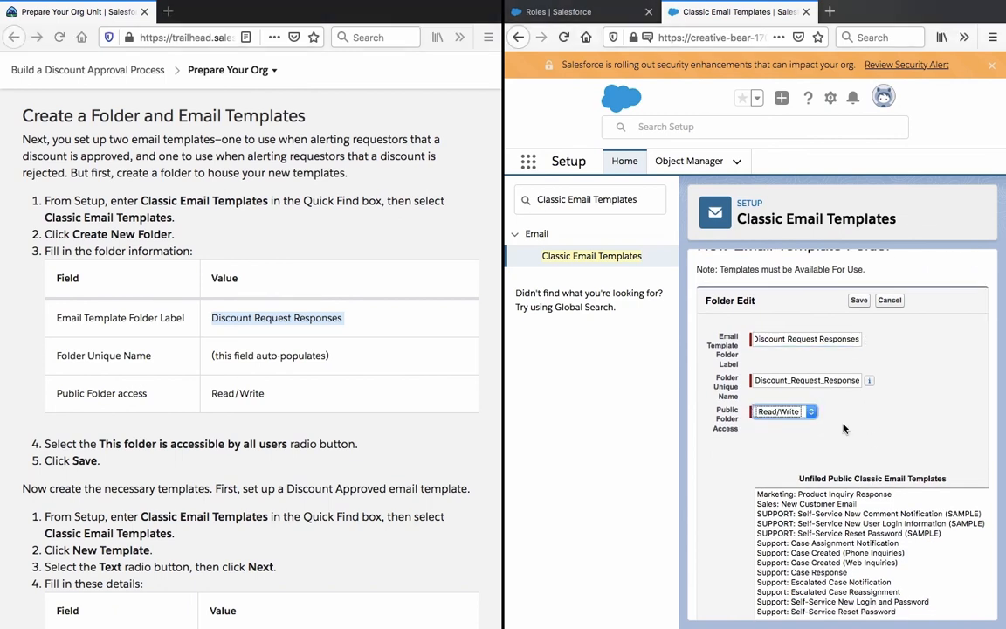
scroll(844, 428, "down", 5)
scroll(895, 423, "up", 2)
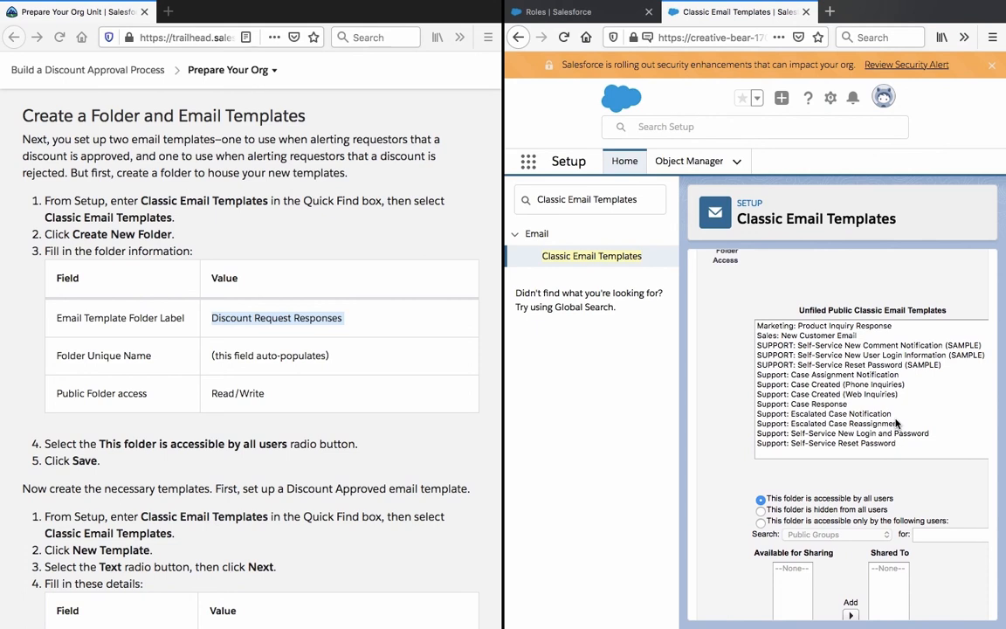
scroll(895, 422, "down", 3)
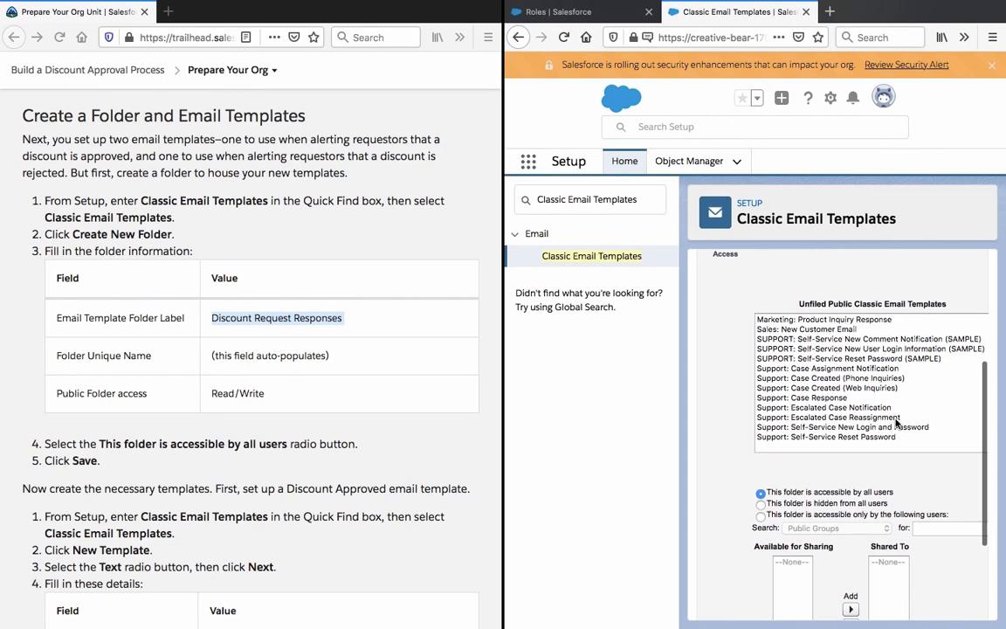
scroll(895, 423, "up", 5)
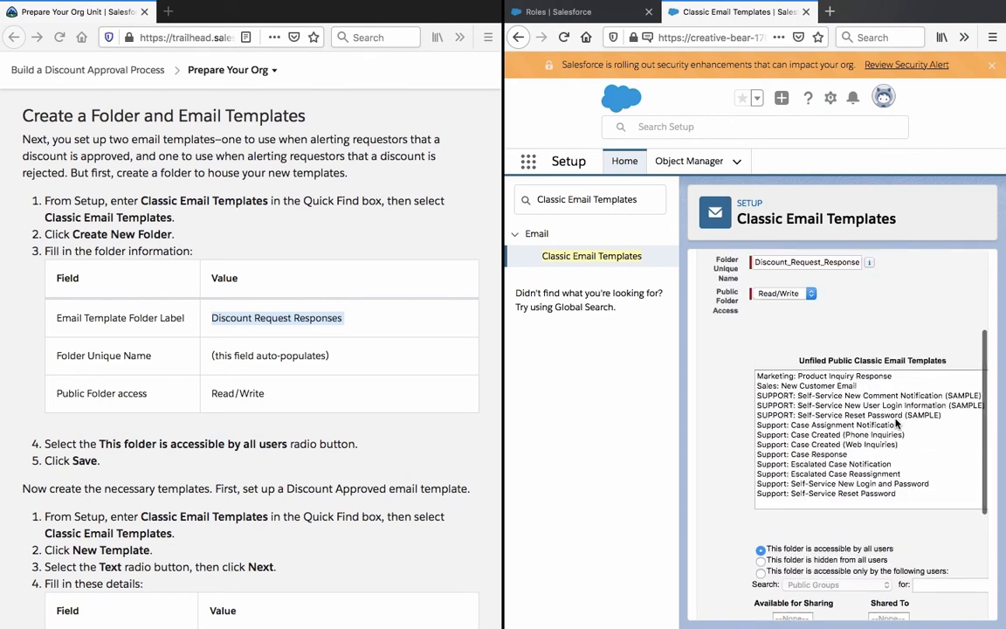
scroll(896, 423, "down", 2)
scroll(895, 423, "down", 4)
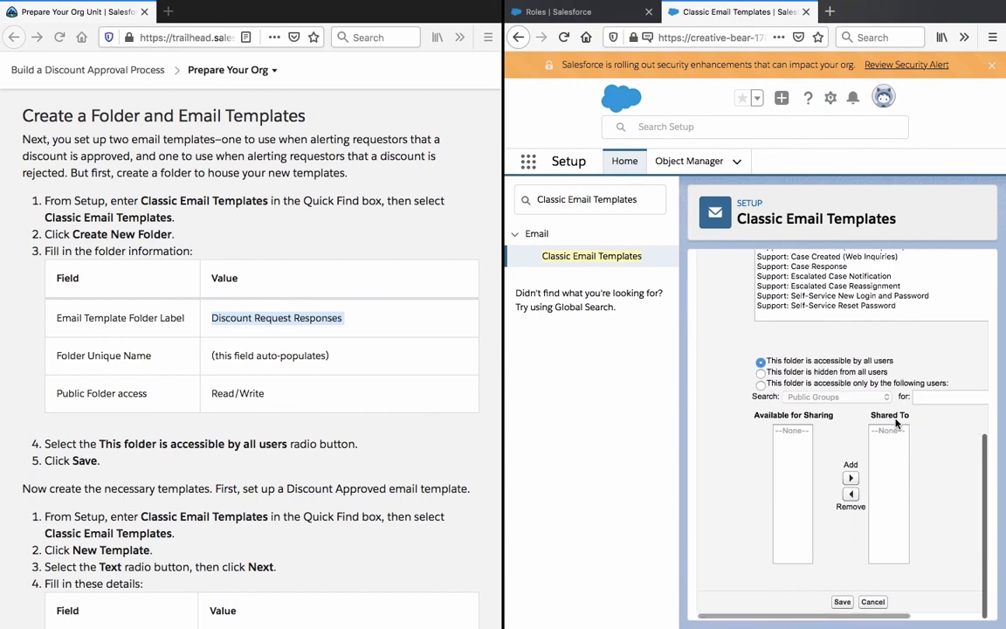
left_click(843, 602)
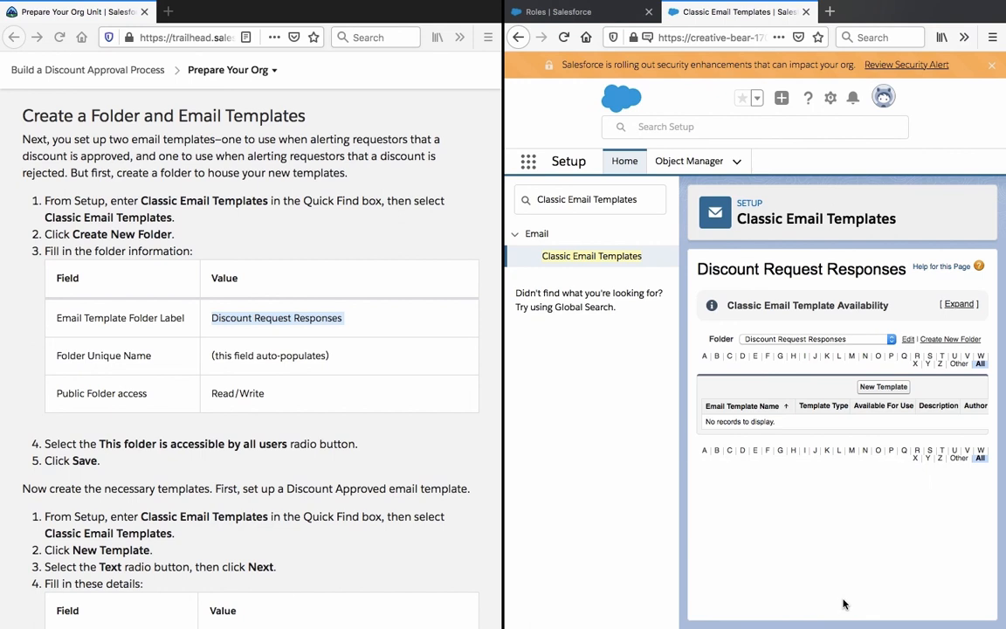
Step: Review the template details in Trailhead and start a new template in Discount Request Responses
scroll(394, 455, "down", 3)
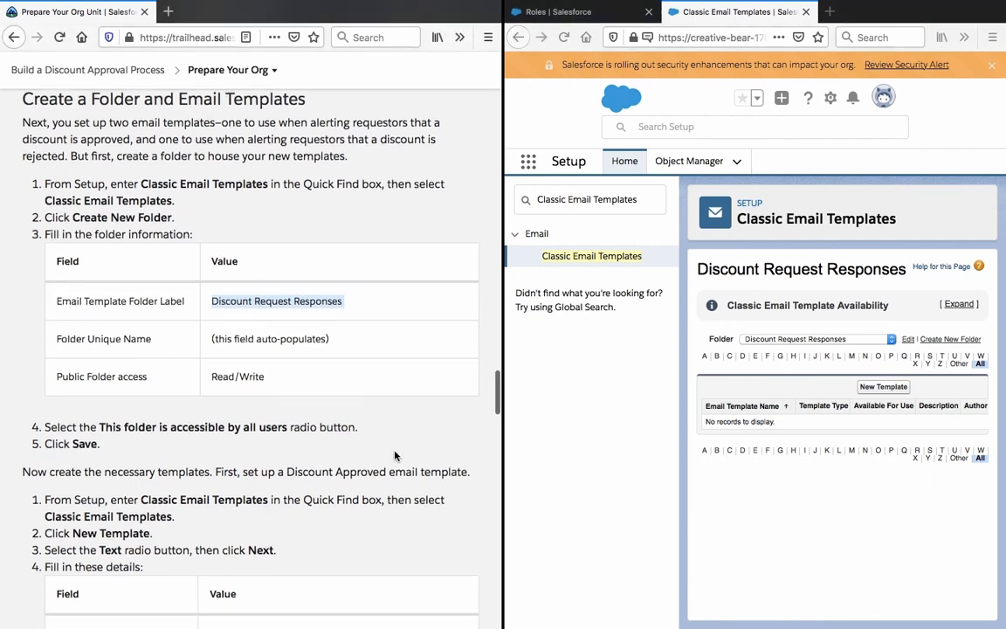
scroll(394, 455, "down", 5)
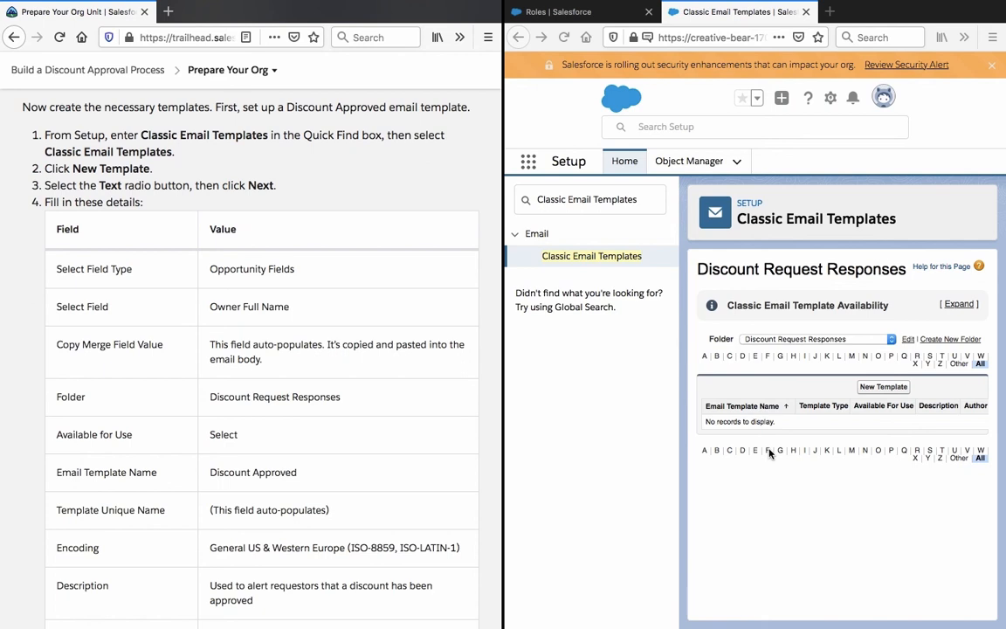
left_click(787, 497)
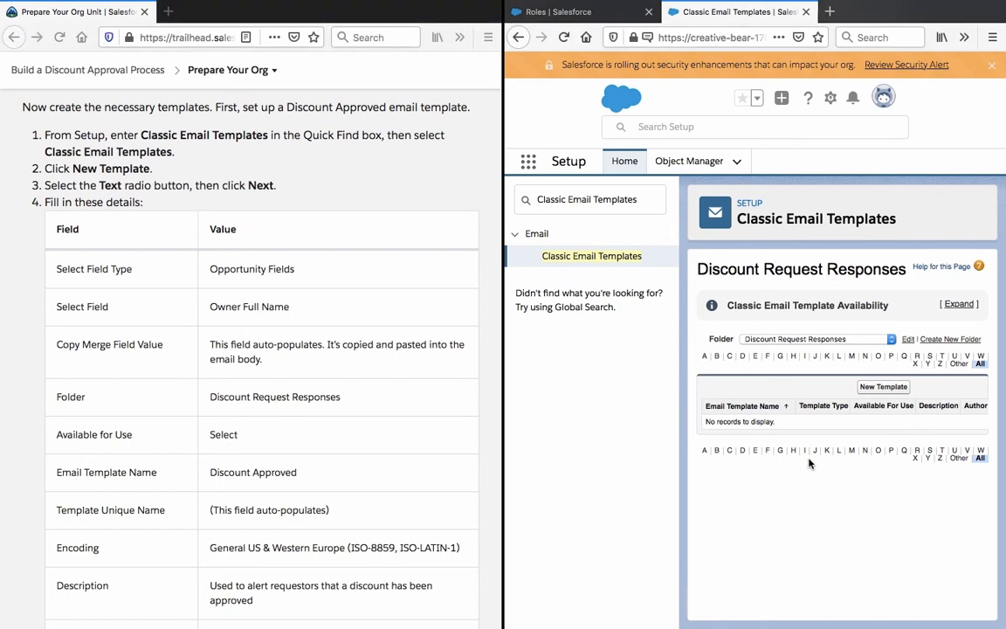
left_click(882, 387)
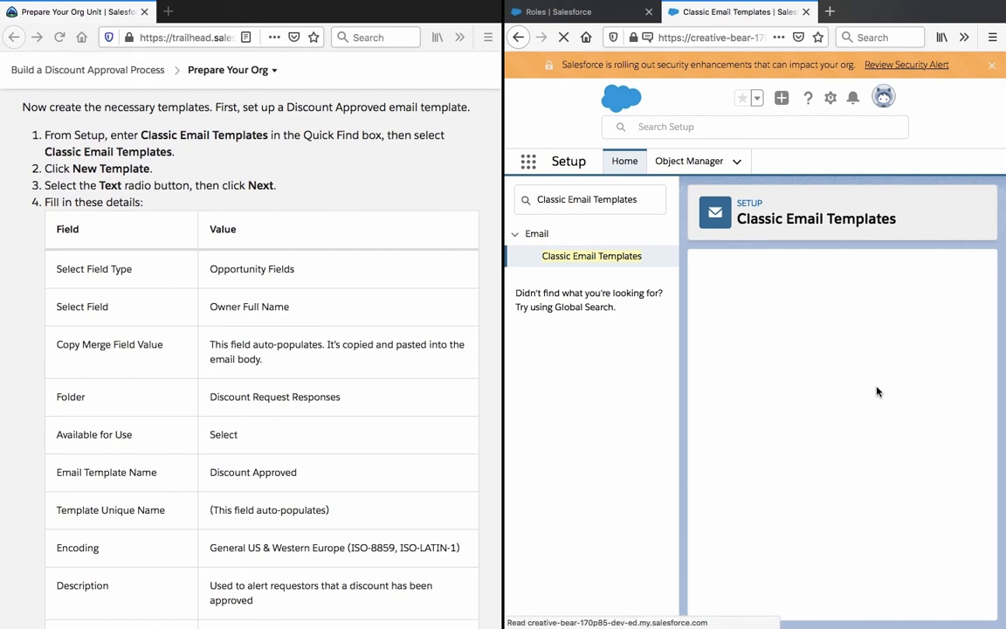
Step: Choose the Text template type and check the Opportunity Fields value in the Trailhead instructions
left_click(940, 464)
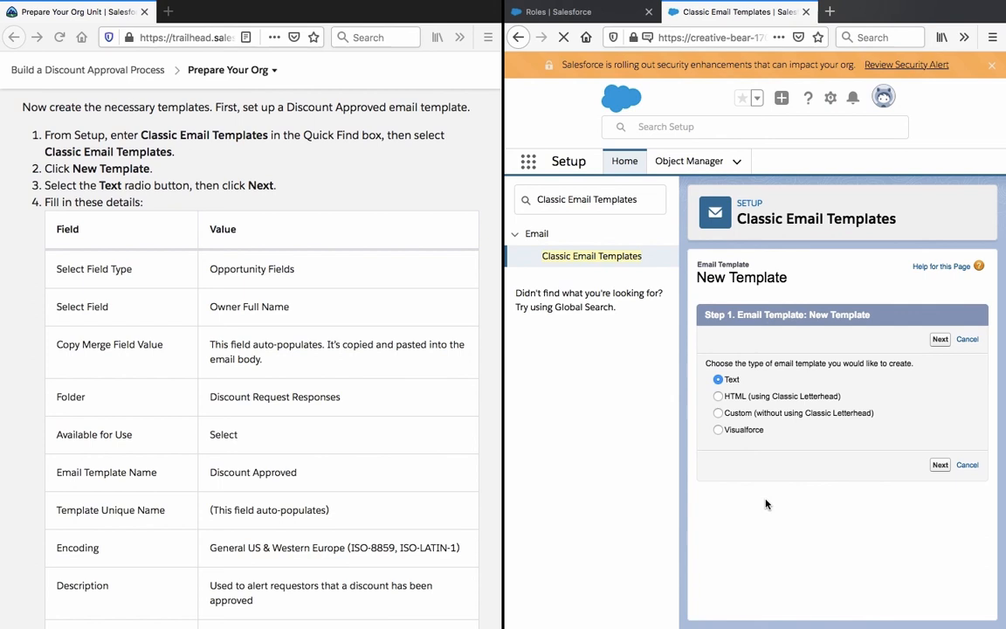
scroll(766, 504, "down", 3)
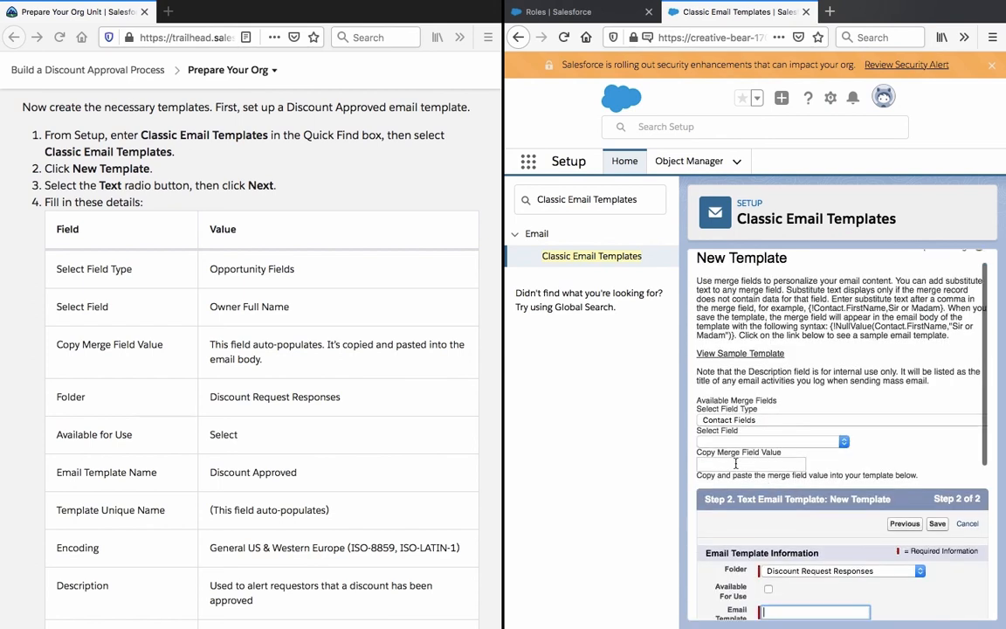
scroll(736, 464, "down", 3)
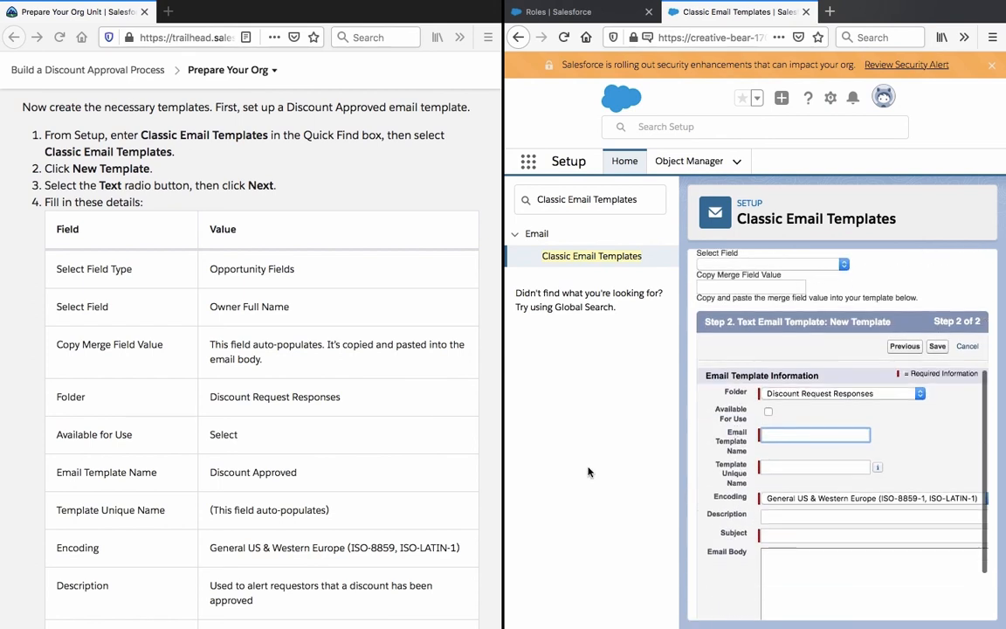
left_click(269, 271)
triple_click(269, 271)
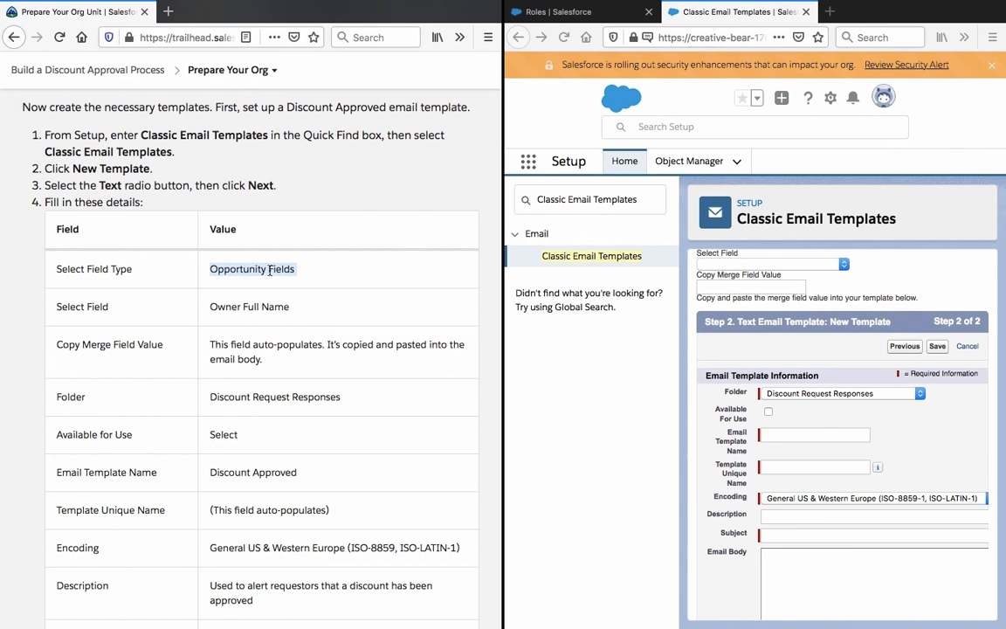
left_click(643, 401)
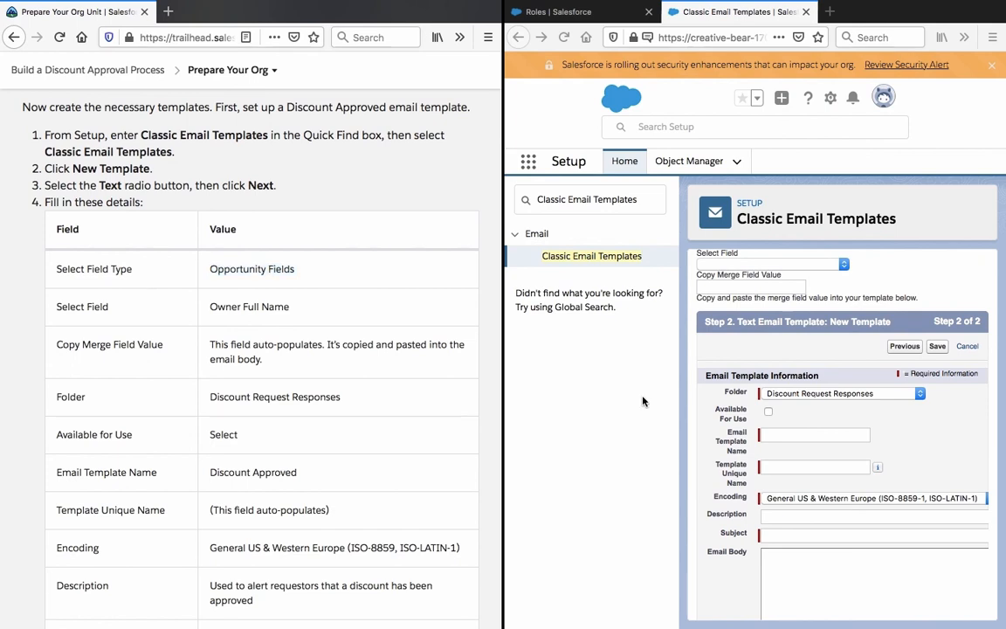
left_click(844, 435)
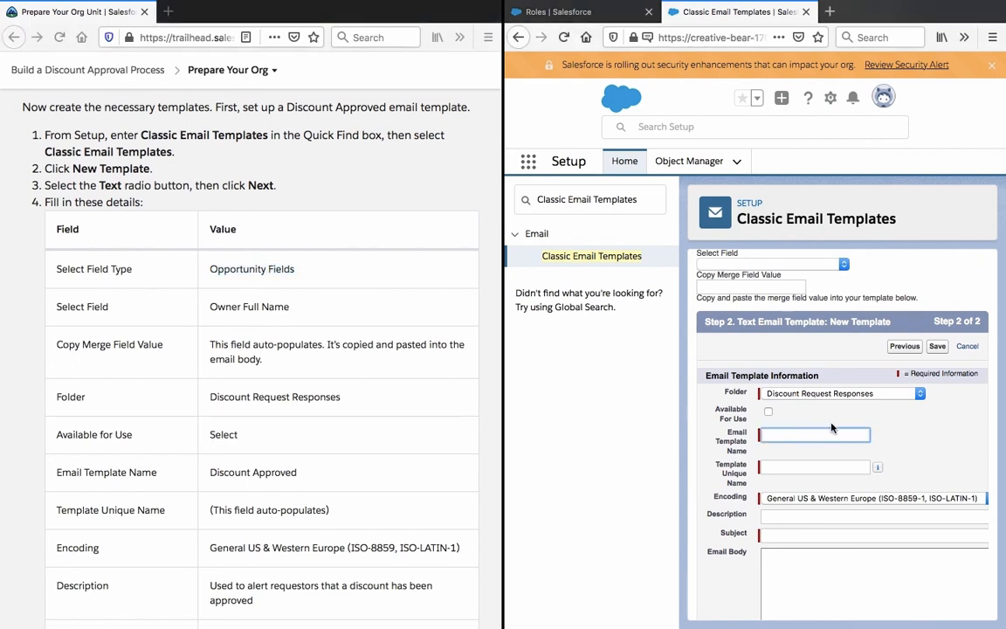
scroll(926, 436, "down", 1)
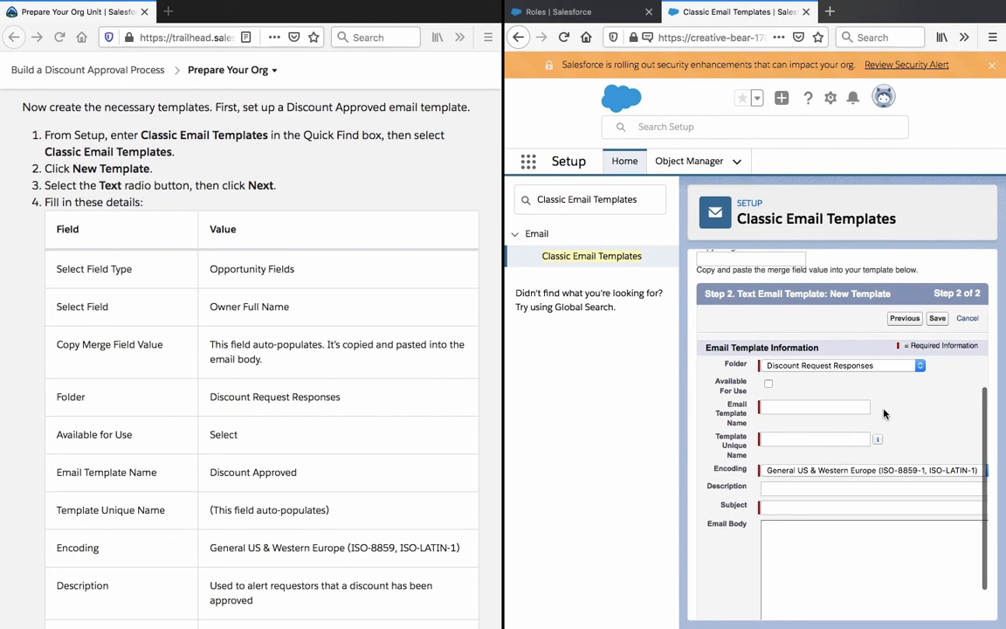
scroll(884, 415, "right", 1)
scroll(885, 414, "left", 1)
scroll(884, 414, "down", 1)
scroll(884, 414, "up", 5)
scroll(884, 414, "down", 5)
scroll(885, 414, "up", 1)
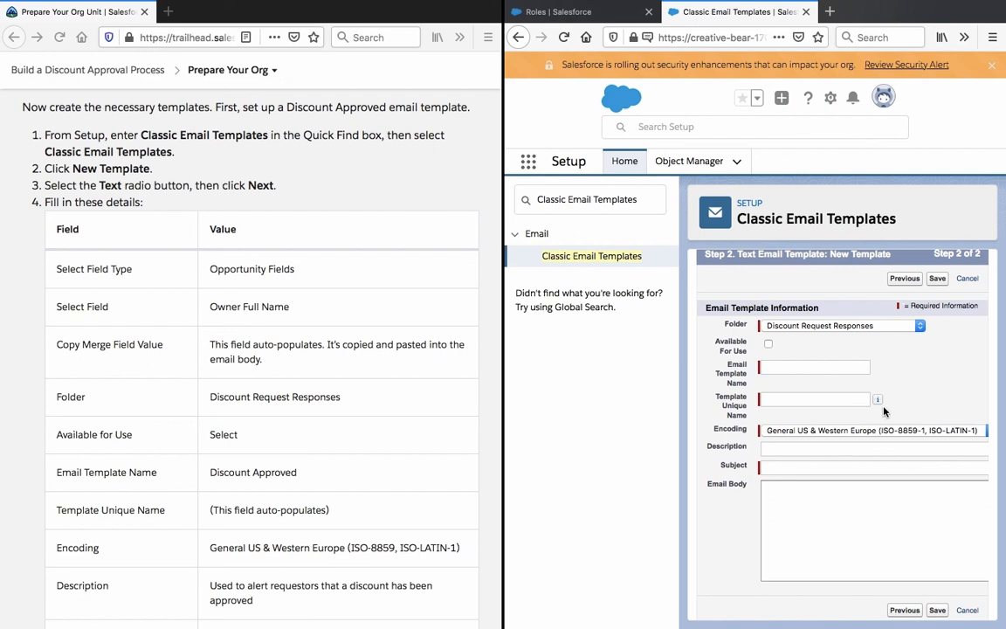
scroll(886, 411, "up", 5)
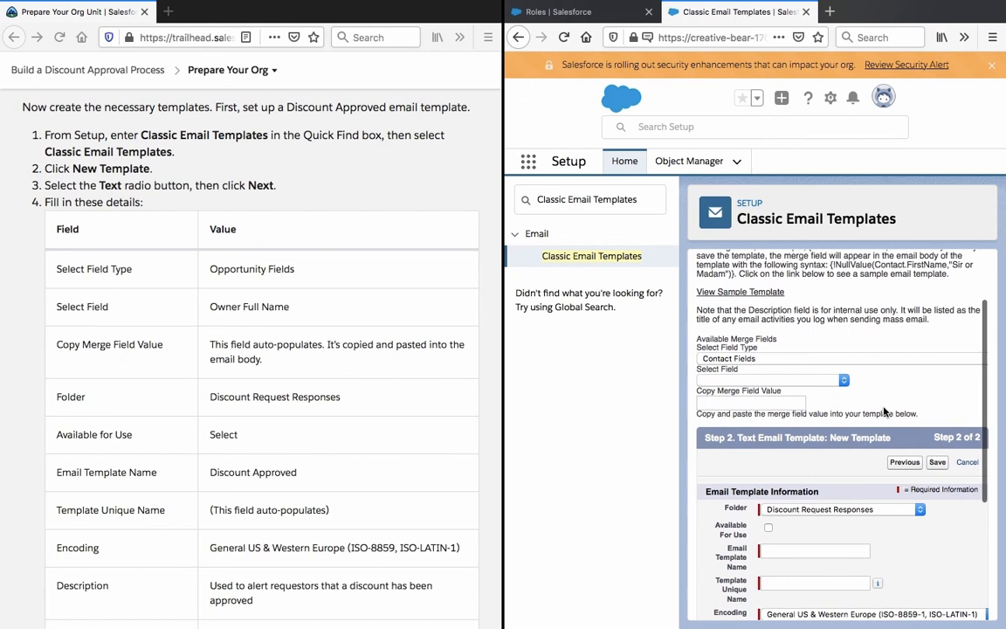
scroll(885, 410, "up", 1)
Step: Select the Opportunity Fields › Owner Full Name merge field and mark the template Available For Use
left_click(855, 380)
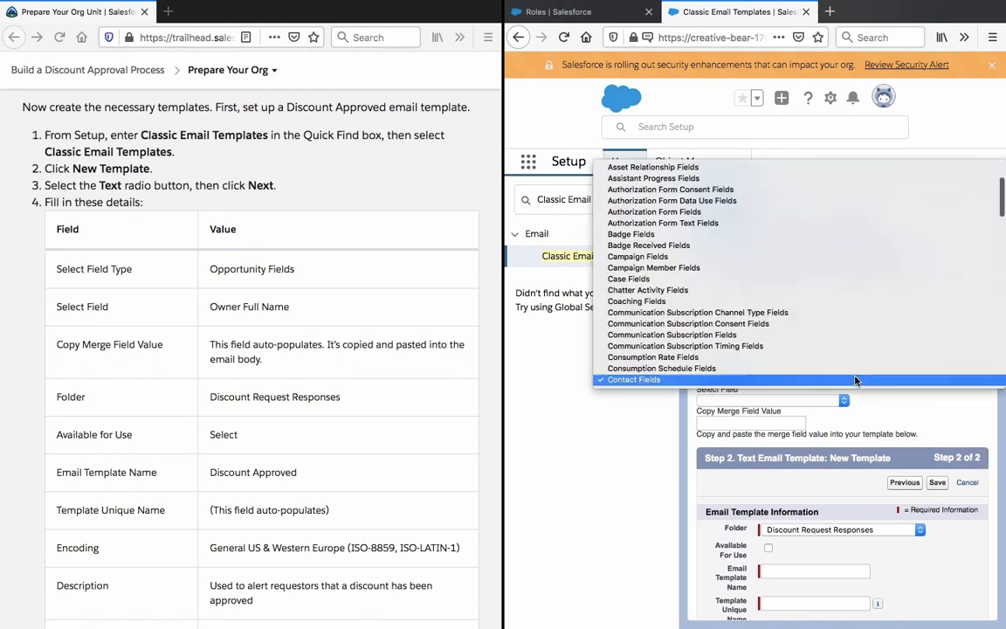
key("o")
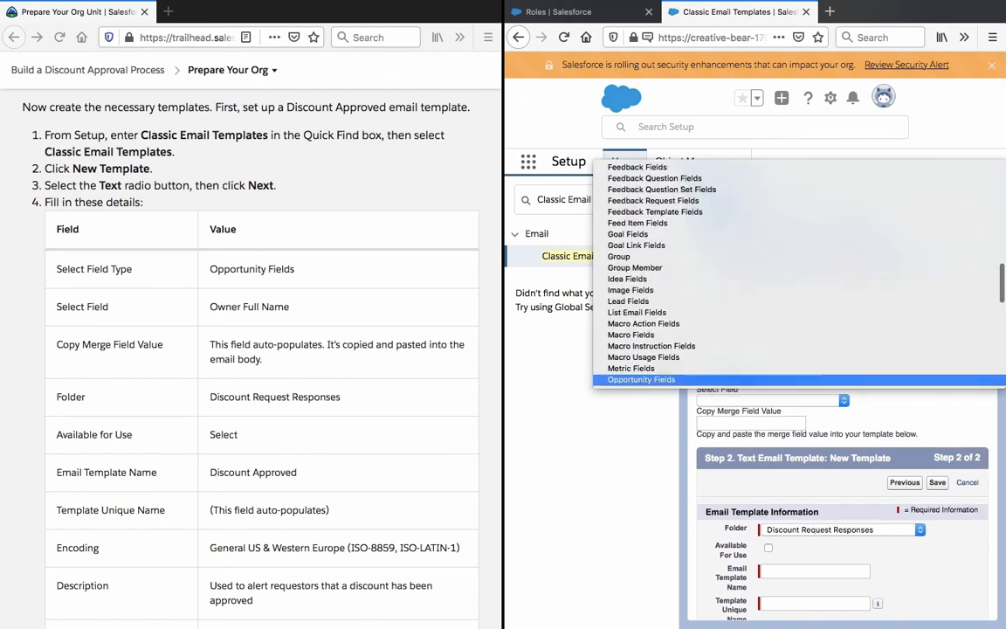
left_click(797, 381)
left_click(773, 400)
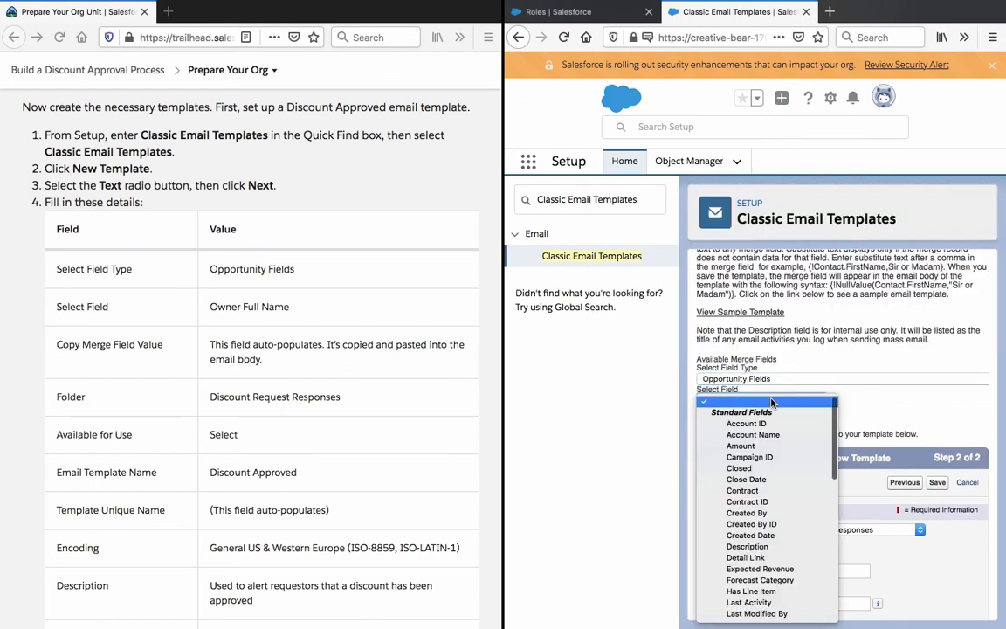
key("o")
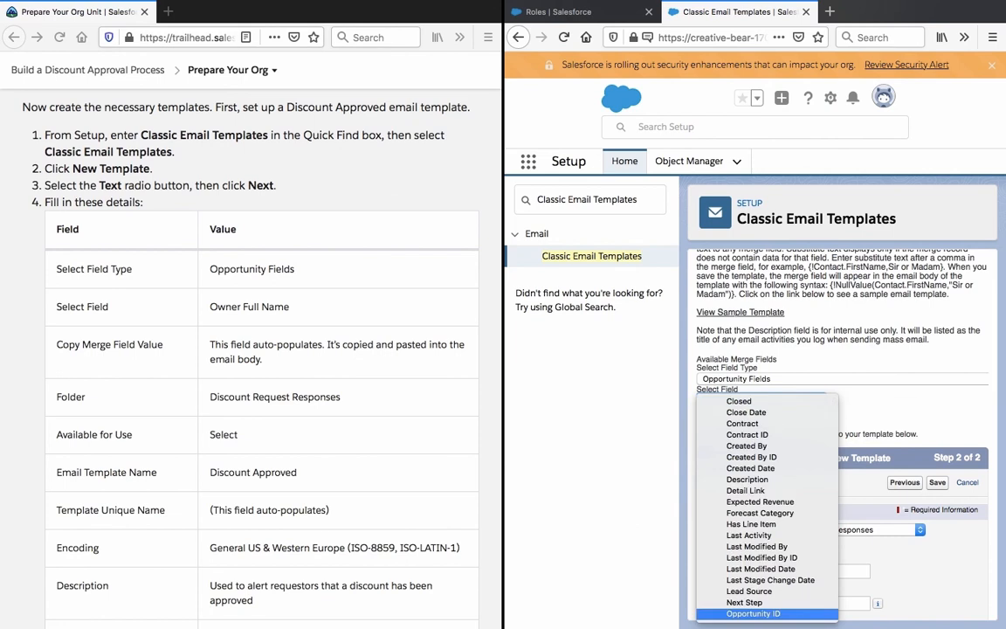
scroll(777, 507, "down", 2)
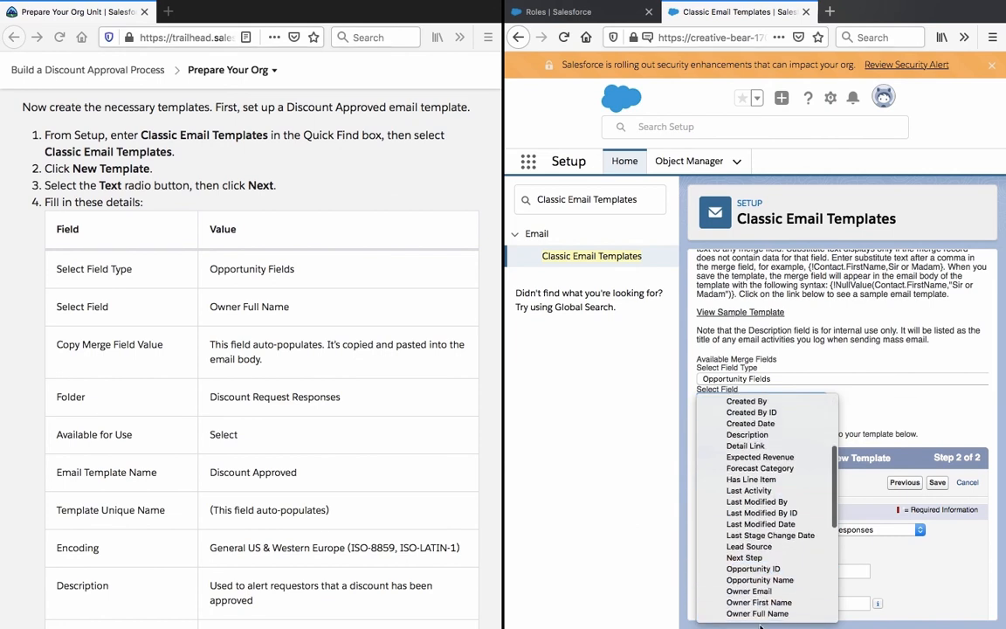
left_click(767, 615)
left_click(833, 425)
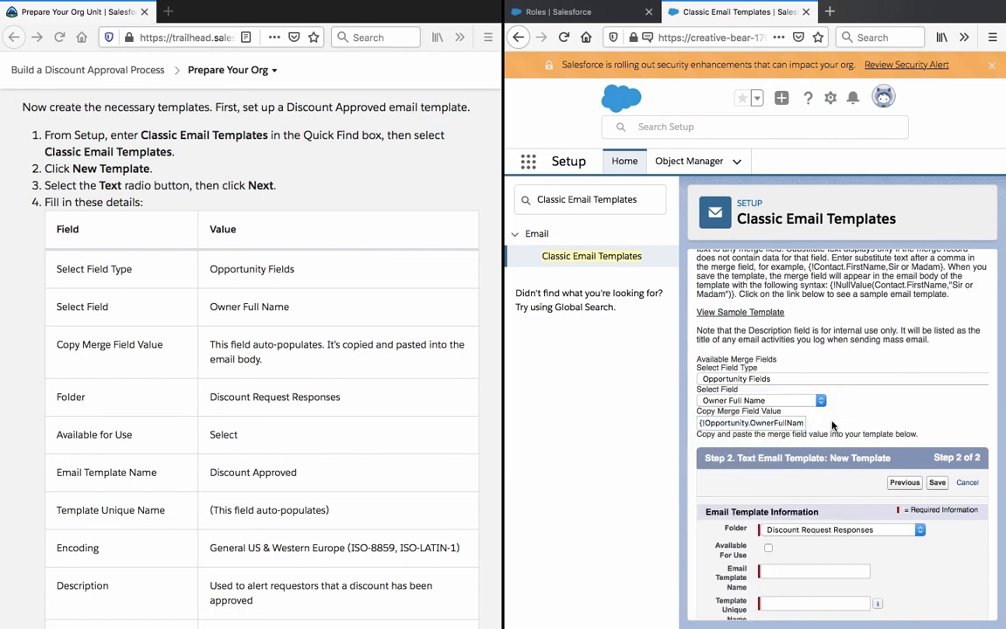
scroll(834, 426, "down", 3)
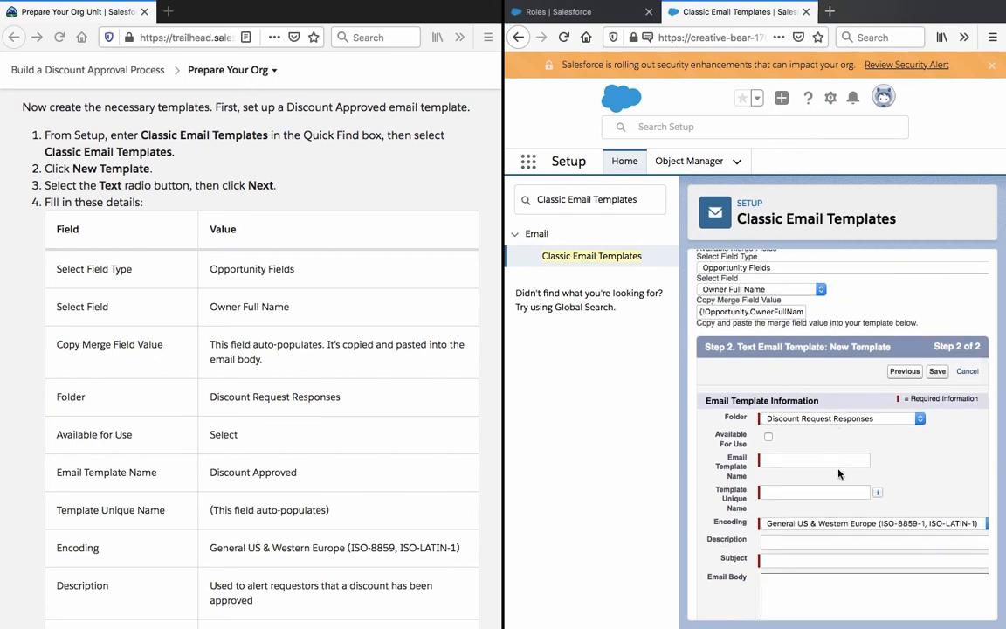
left_click(836, 458)
left_click(915, 445)
Step: Name the template 'Discount Approved', letting the unique name auto-fill
scroll(690, 409, "down", 3)
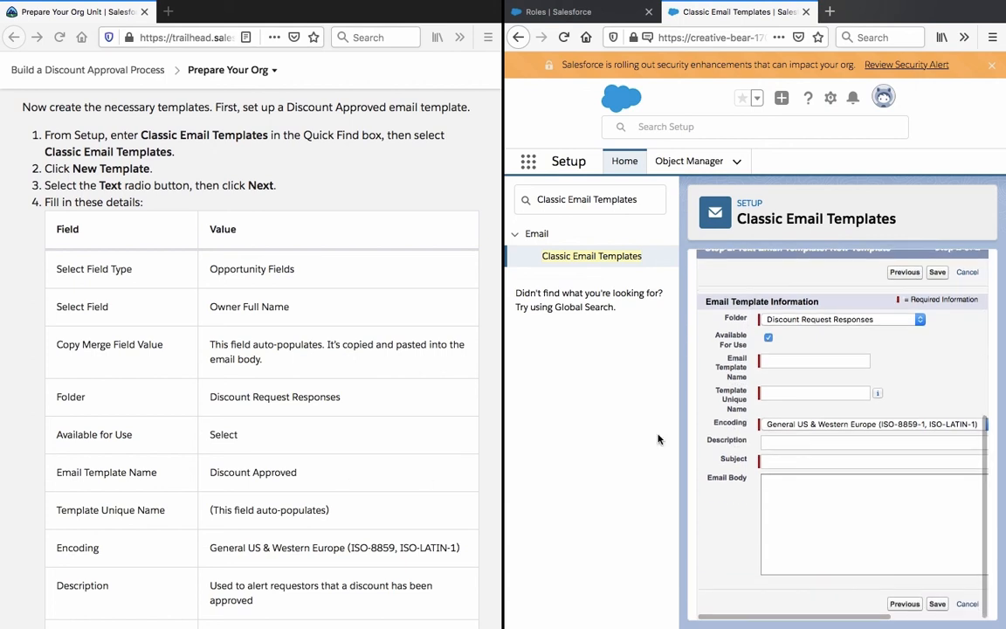
triple_click(271, 472)
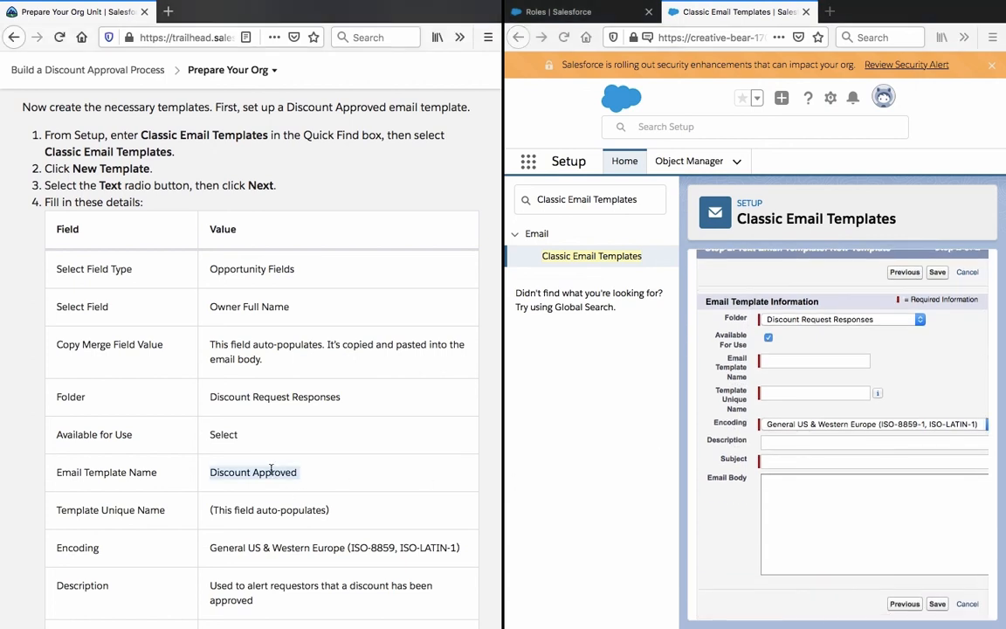
left_click(801, 360)
key("ctrl+v")
left_click(898, 370)
left_click(873, 492)
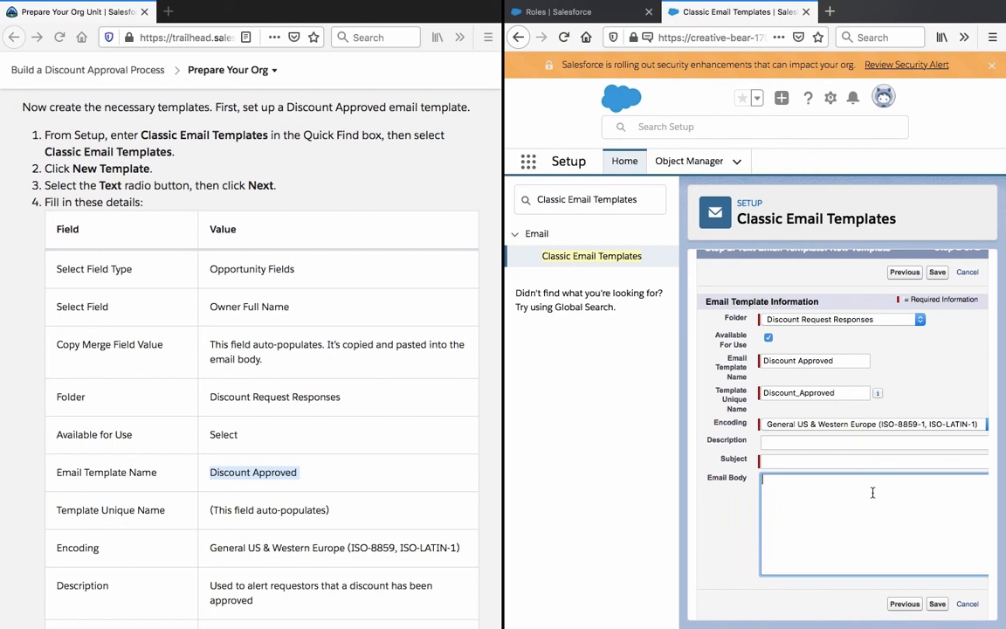
Step: Paste the discount-approved description from Trailhead into the Description field
left_click(392, 478)
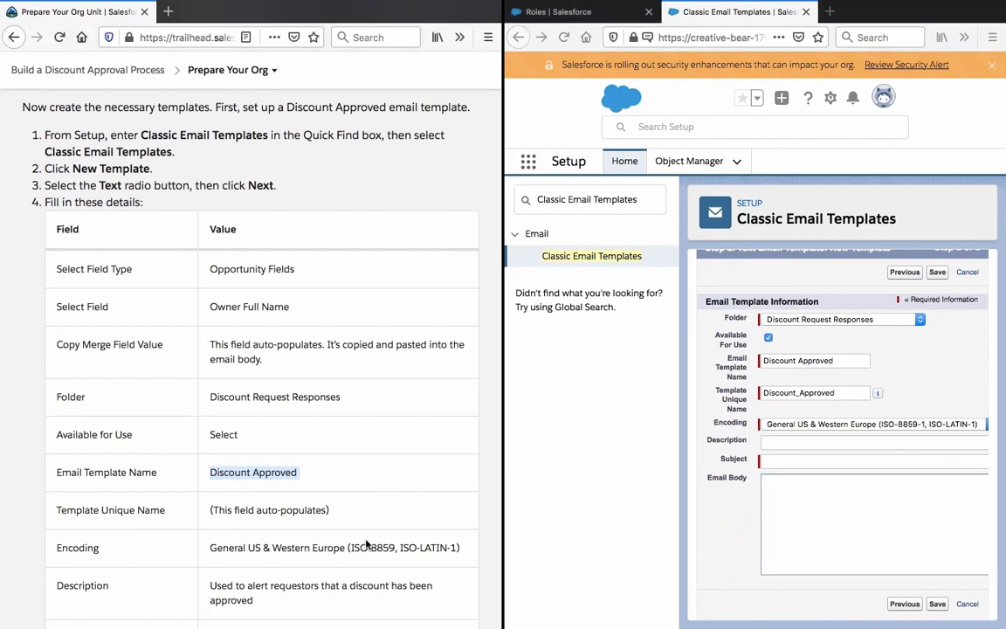
scroll(366, 544, "down", 1)
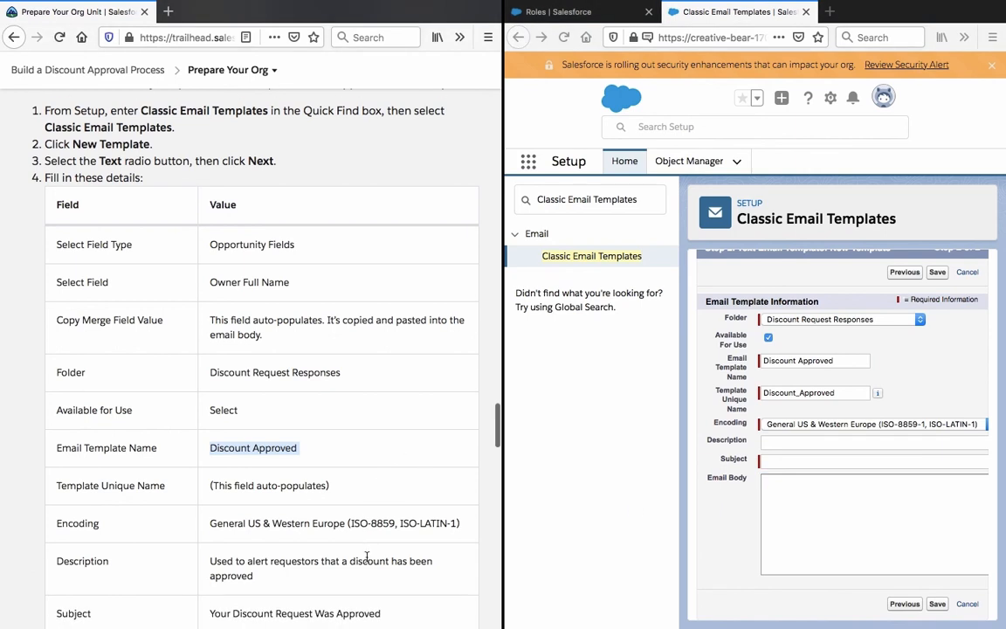
triple_click(367, 559)
scroll(367, 556, "down", 2)
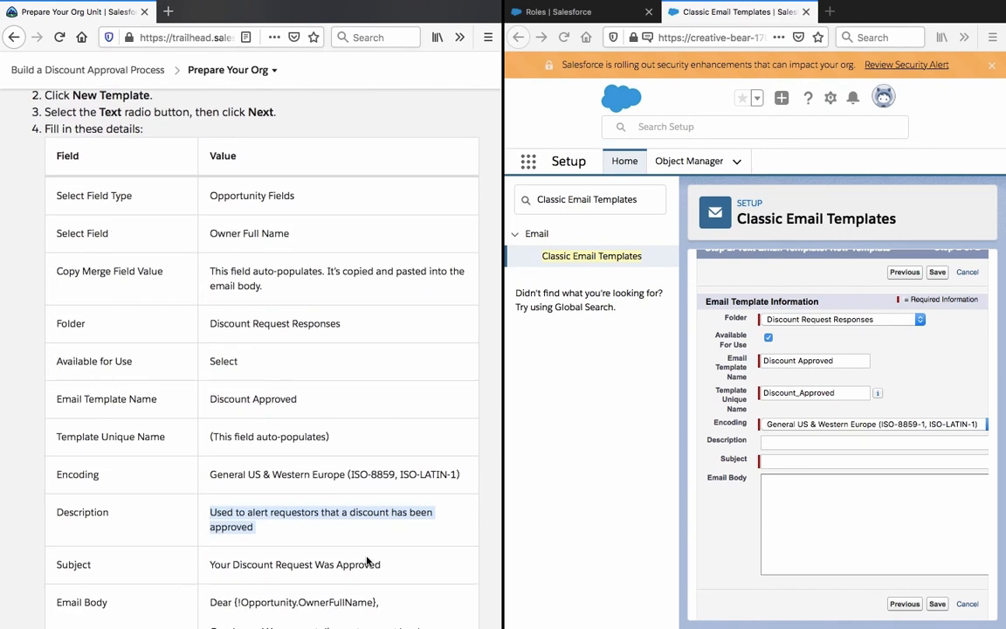
left_click(821, 442)
key("ctrl+v")
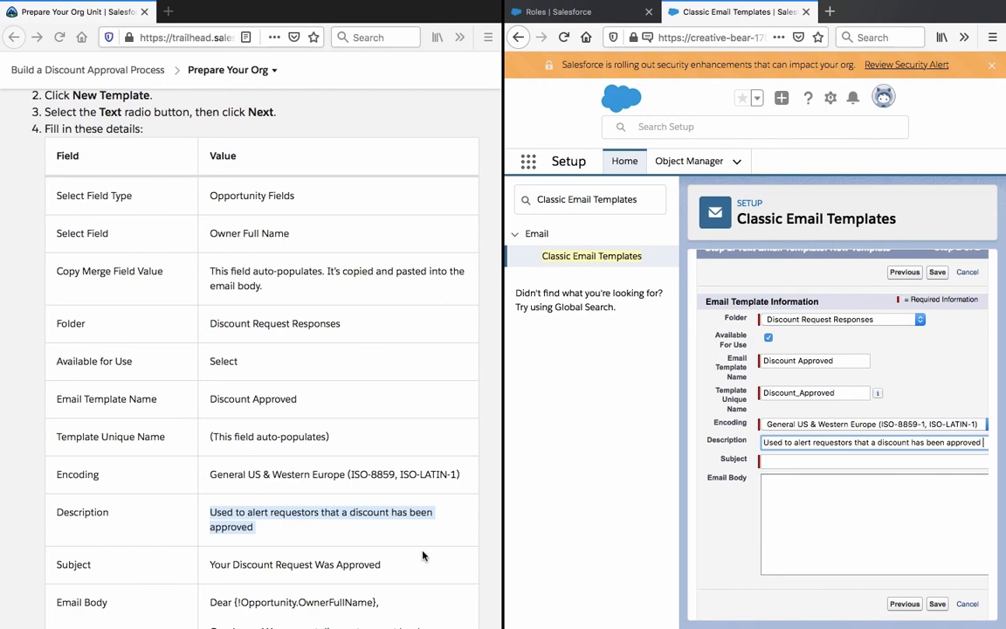
Step: Set the subject to 'Your Discount Request Was Approved'
triple_click(330, 568)
left_click(330, 568, "super")
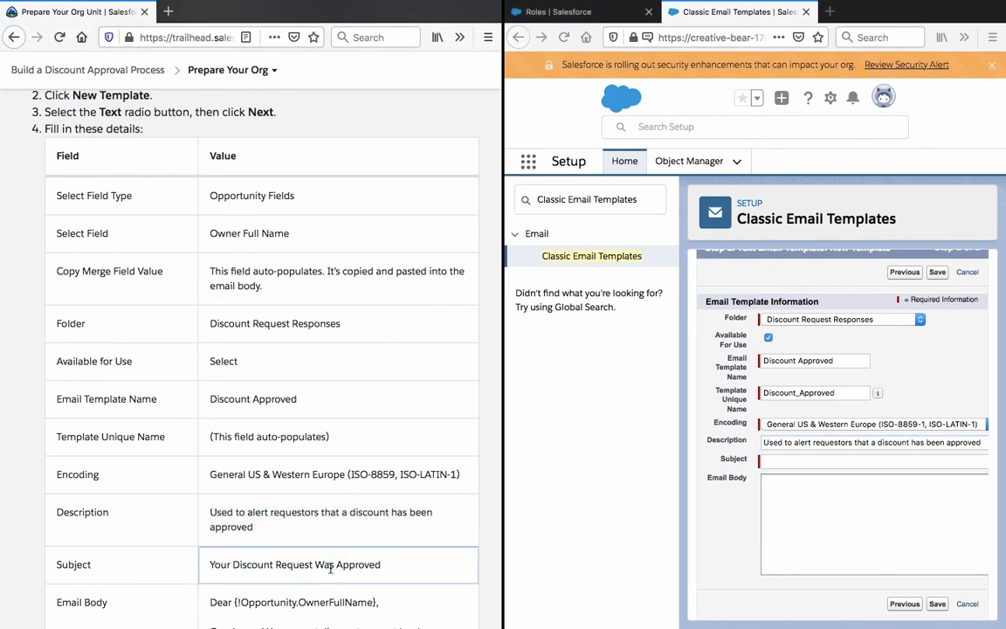
triple_click(330, 567)
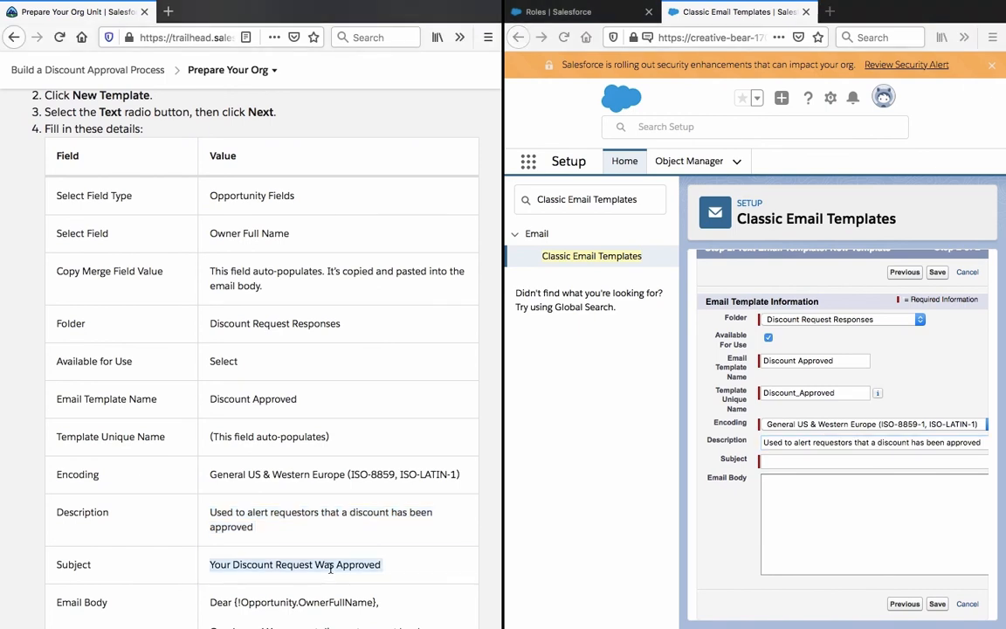
left_click(830, 464)
key("super+v")
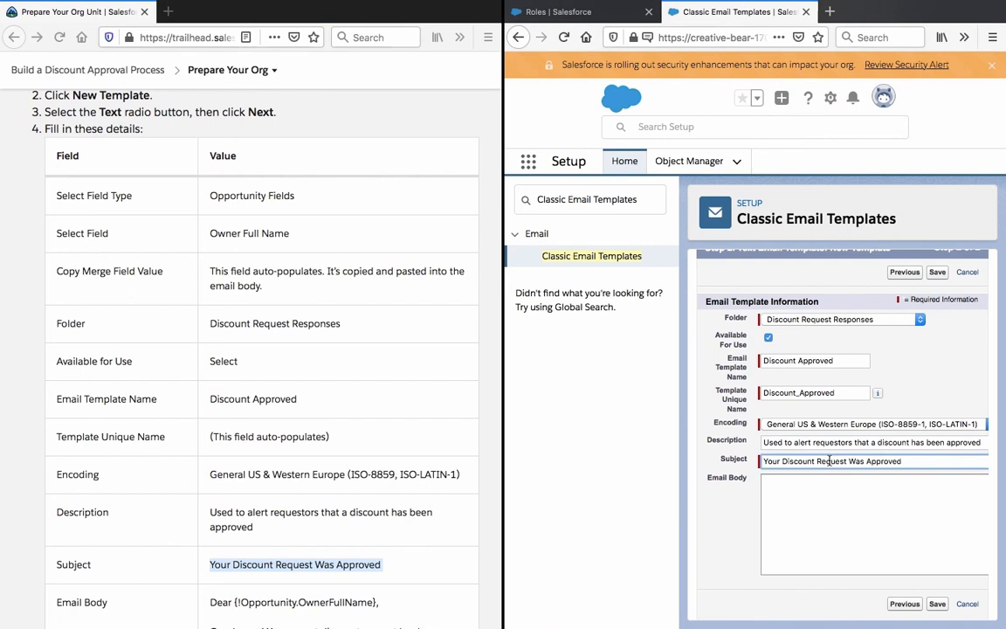
left_click(835, 517)
scroll(444, 521, "down", 5)
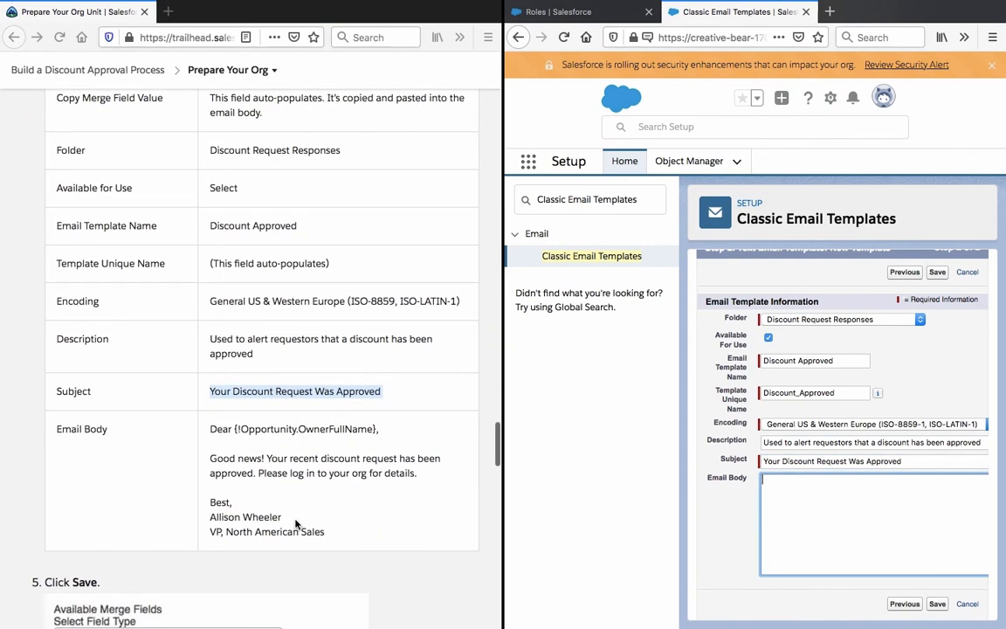
Step: Paste the approval email body, starting with 'Dear', and save the Discount Approved template
left_click(319, 429)
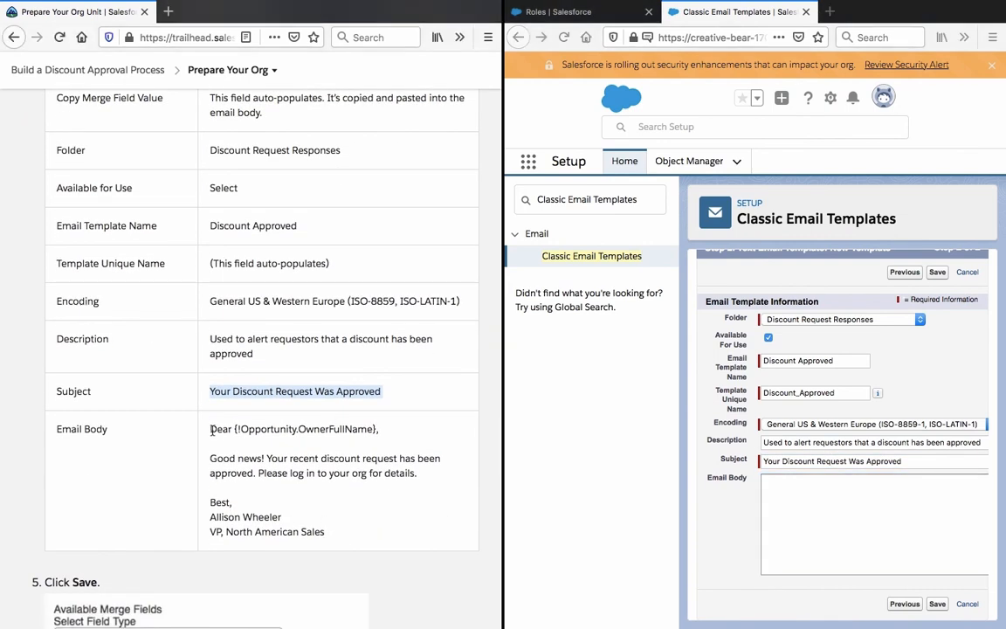
left_click_drag(210, 428, 331, 532)
key("ctrl+c")
left_click(800, 531)
key("ctrl+v")
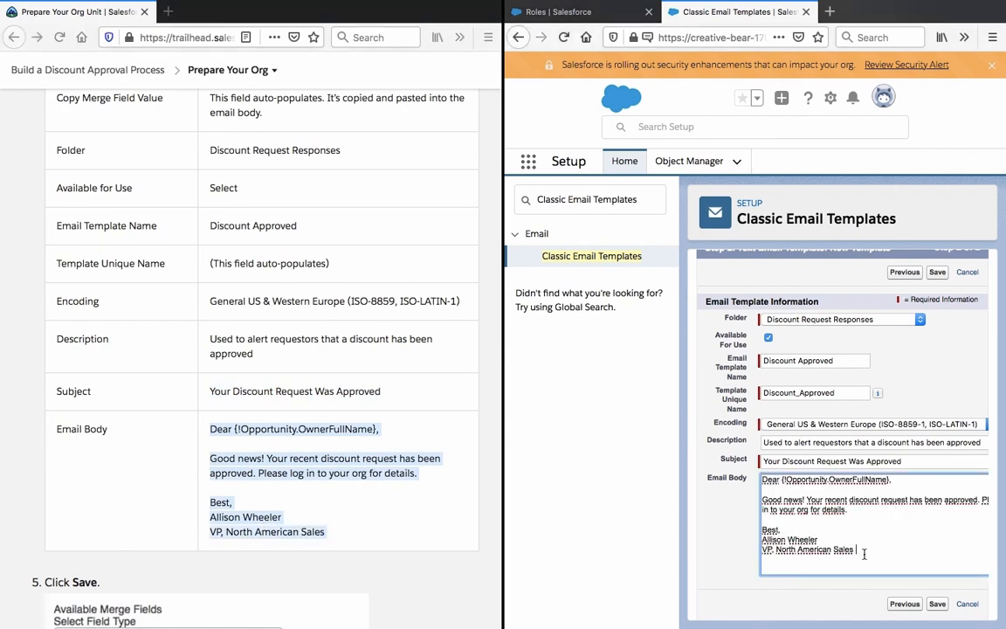
left_click(384, 389)
left_click(384, 389)
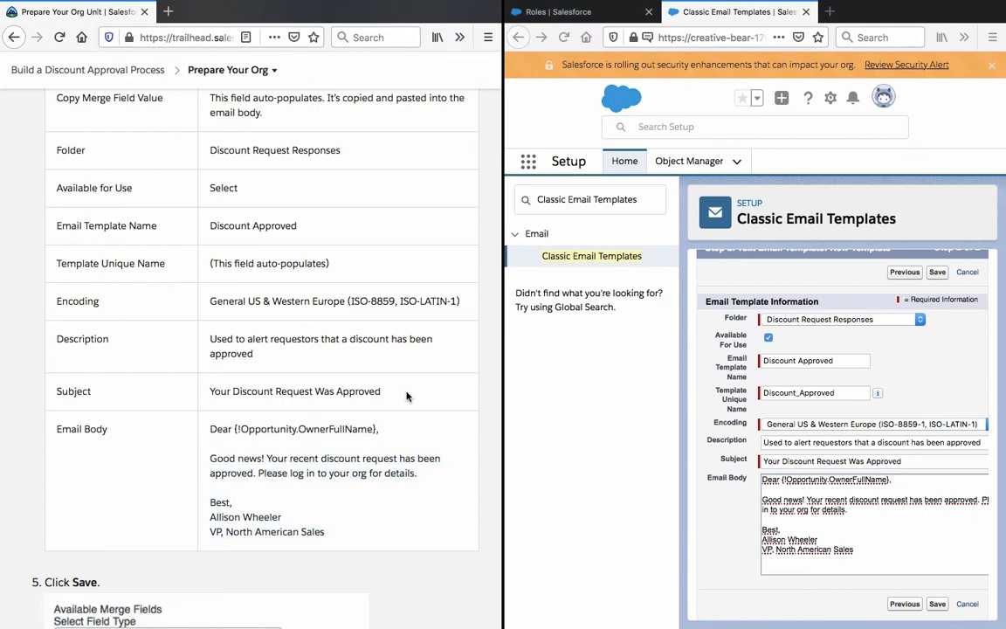
left_click(943, 603)
left_click(943, 604)
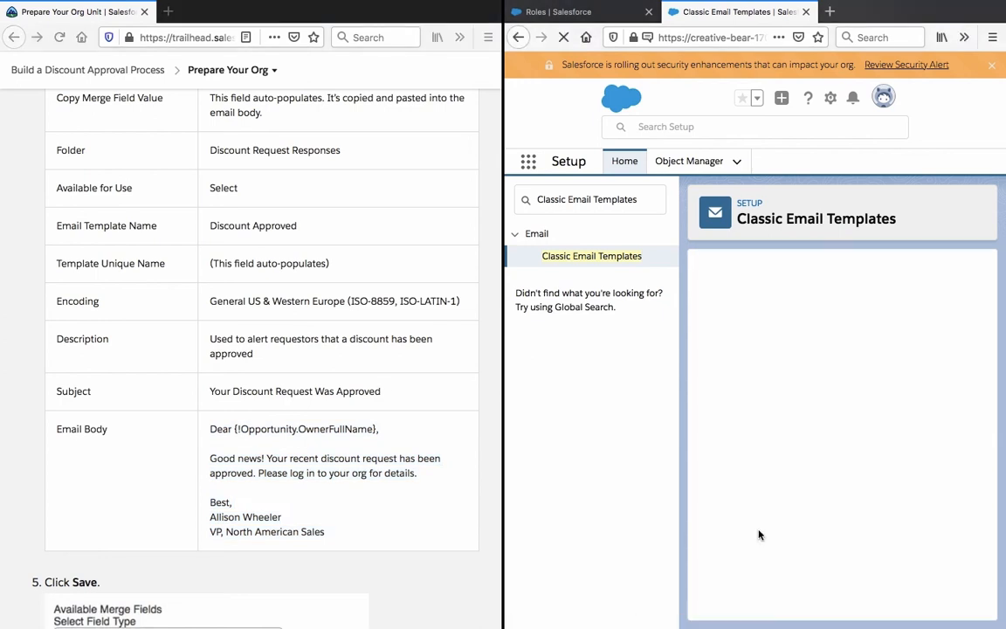
Step: Scroll through the saved Discount Approved details and down to Trailhead's Discount Rejected steps
scroll(429, 343, "down", 5)
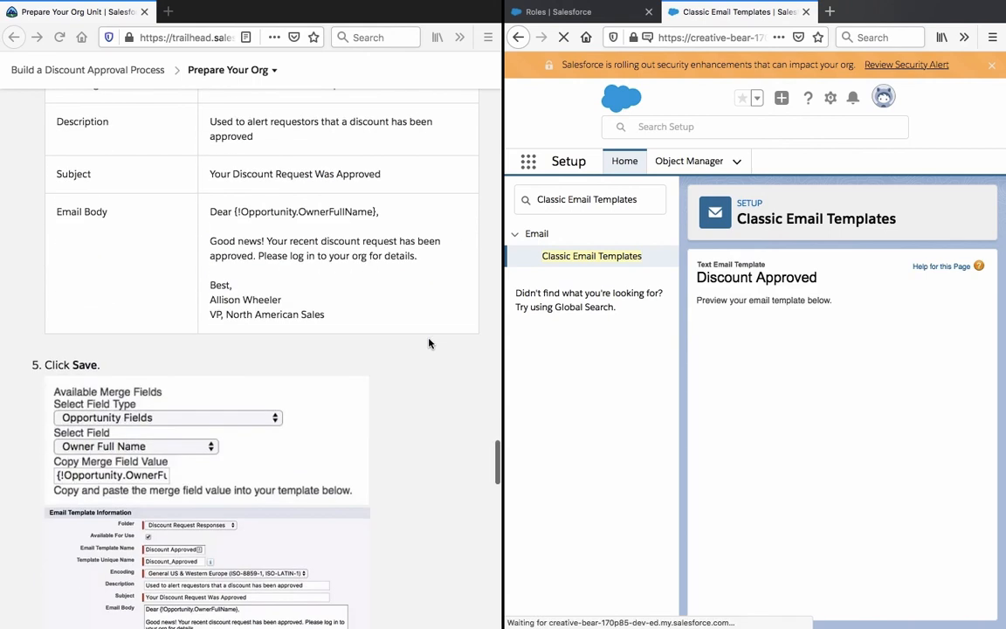
scroll(429, 342, "down", 3)
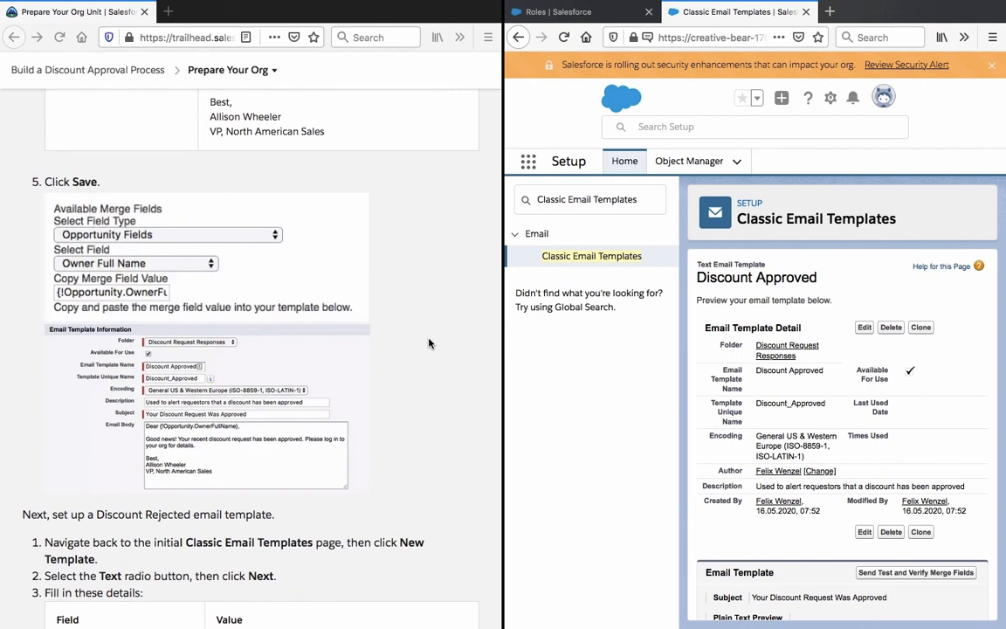
scroll(429, 344, "down", 2)
scroll(429, 344, "up", 5)
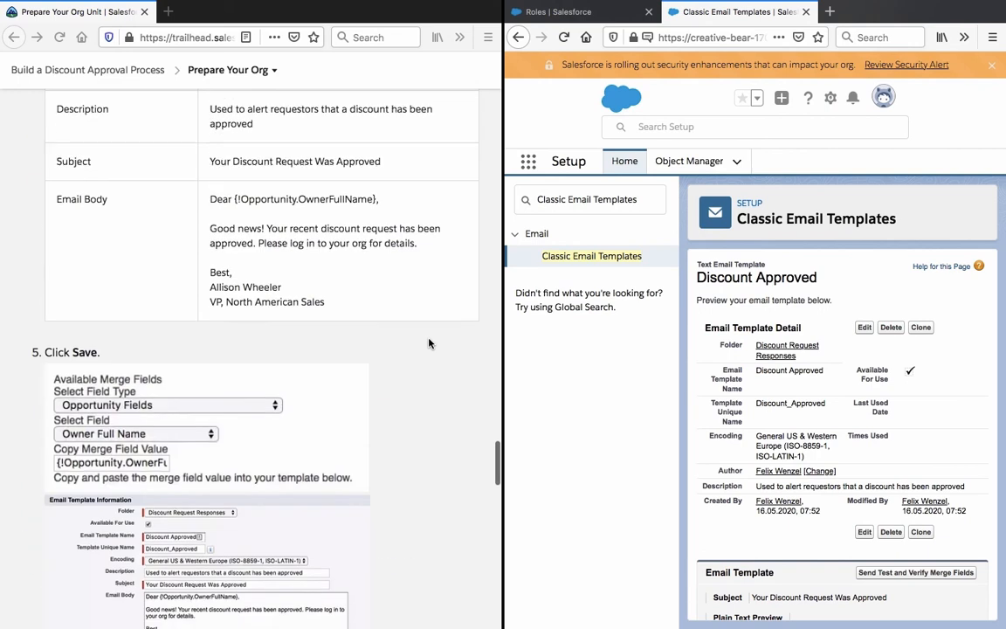
scroll(429, 344, "down", 5)
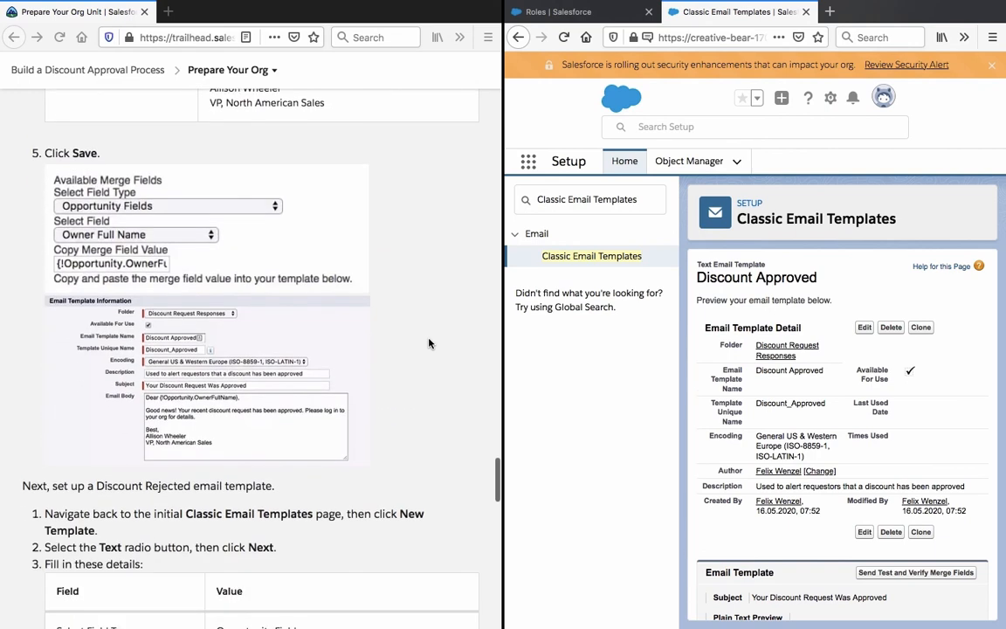
scroll(429, 343, "down", 7)
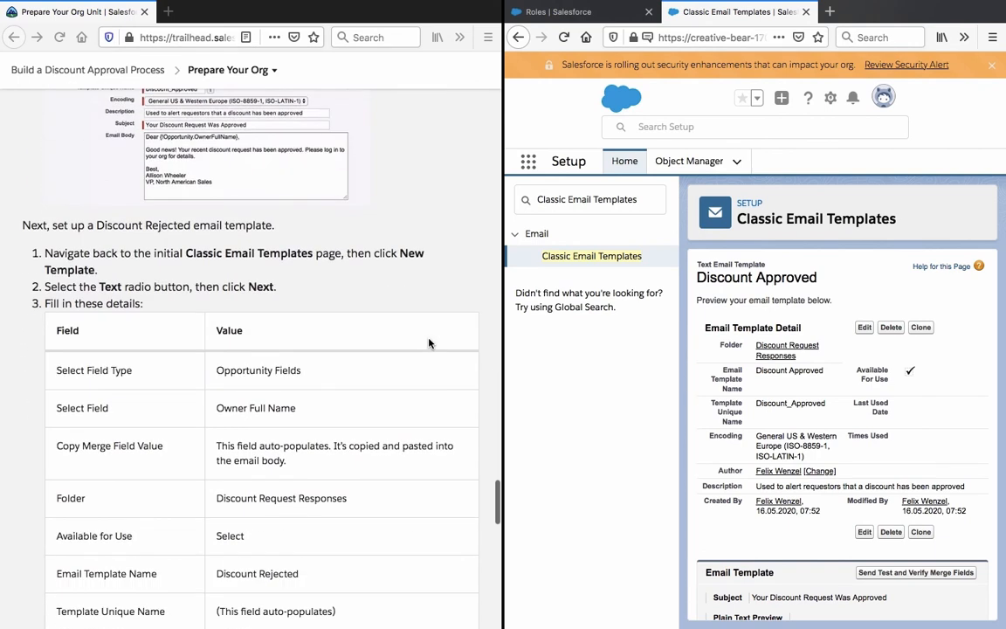
scroll(429, 343, "down", 2)
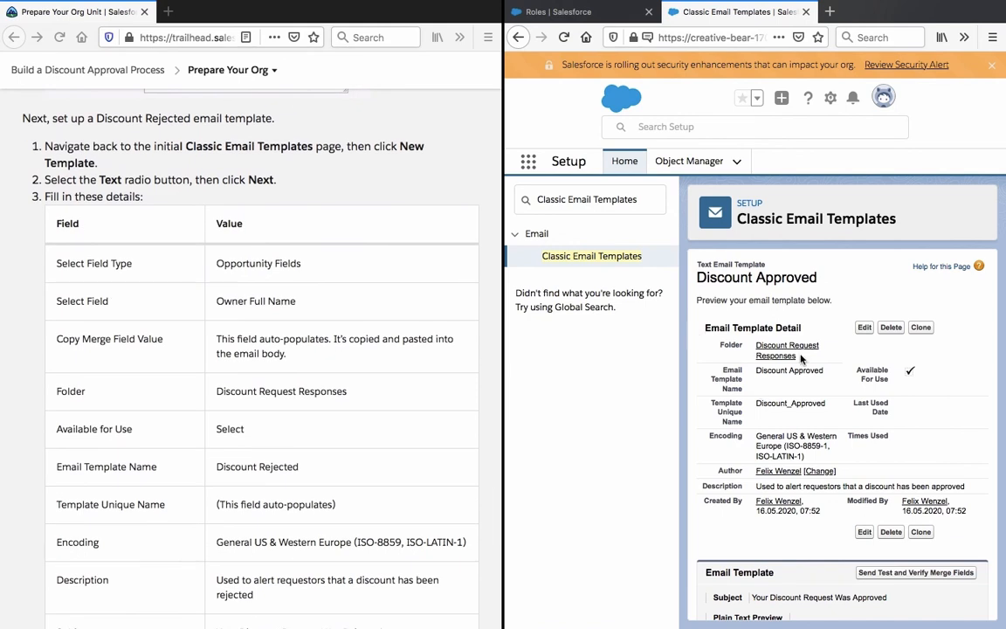
Step: Return to Classic Email Templates and start another Text template
left_click(567, 254)
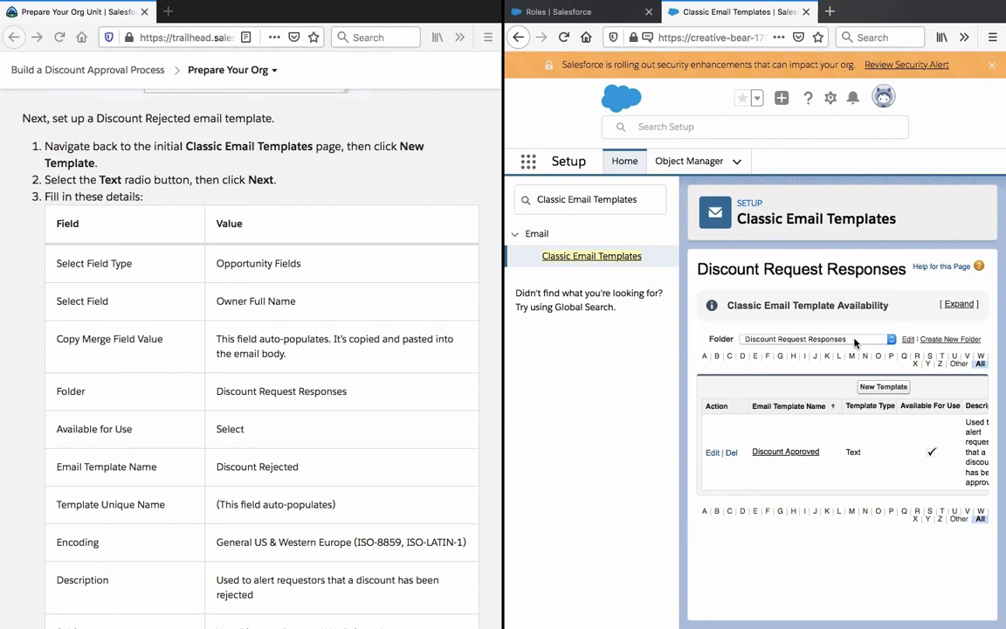
left_click(881, 387)
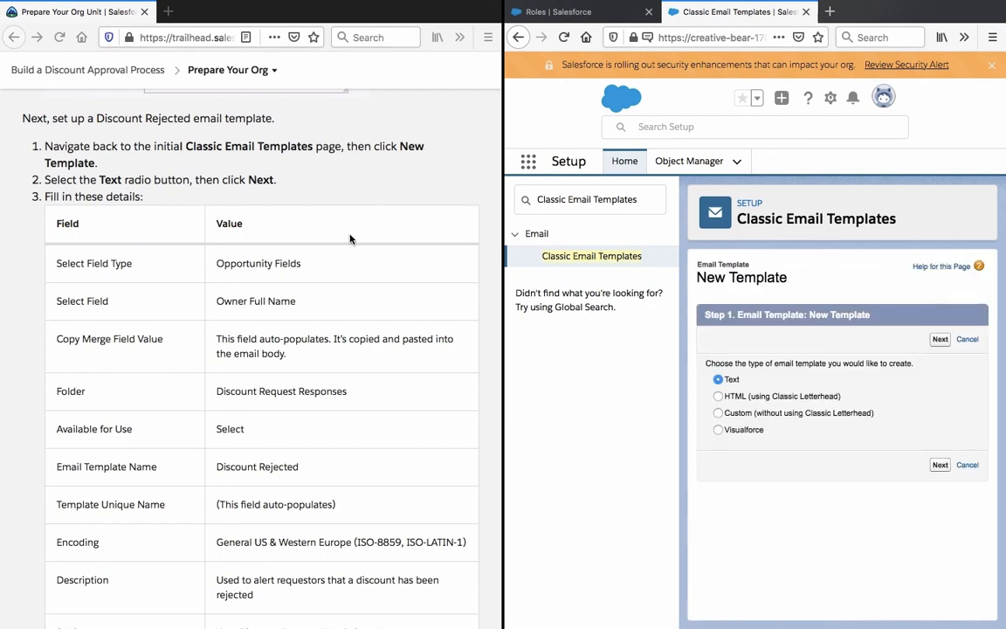
left_click(940, 465)
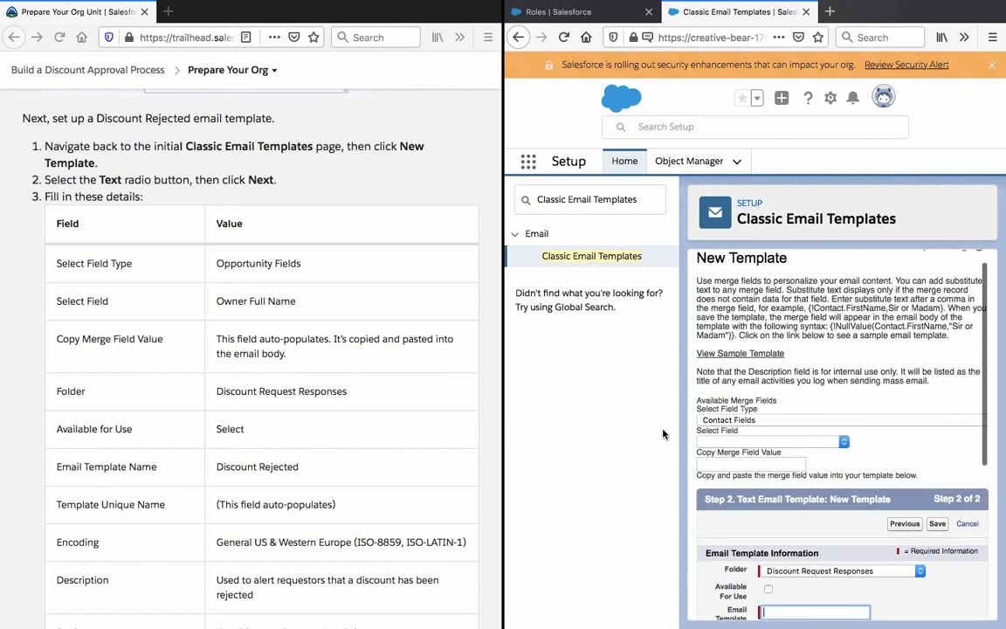
Step: Choose the Opportunity Fields › Owner Full Name merge field and mark the template Available For Use
left_click(782, 420)
scroll(783, 421, "down", 10)
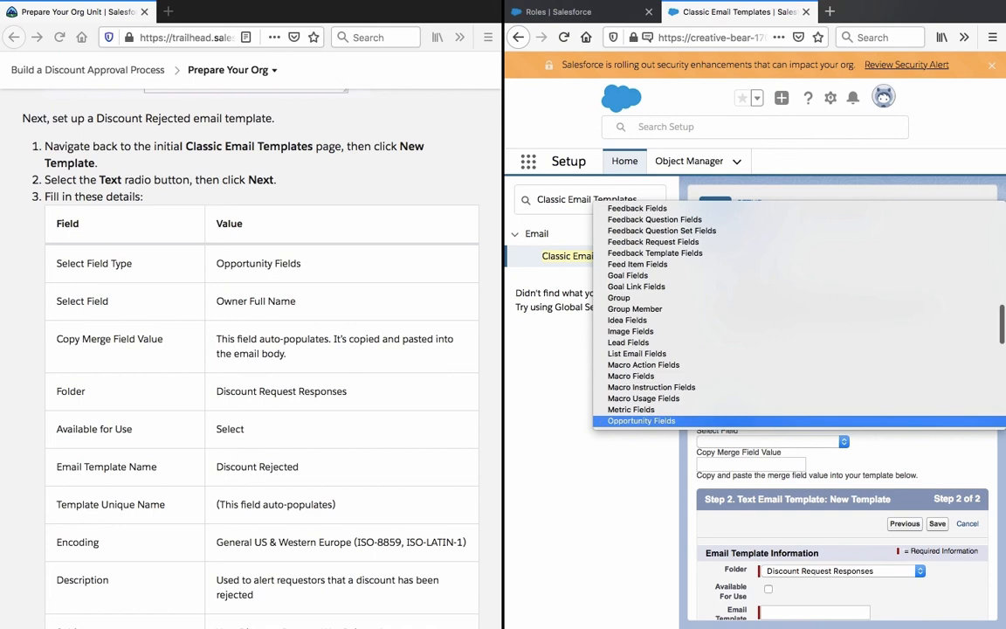
left_click(778, 421)
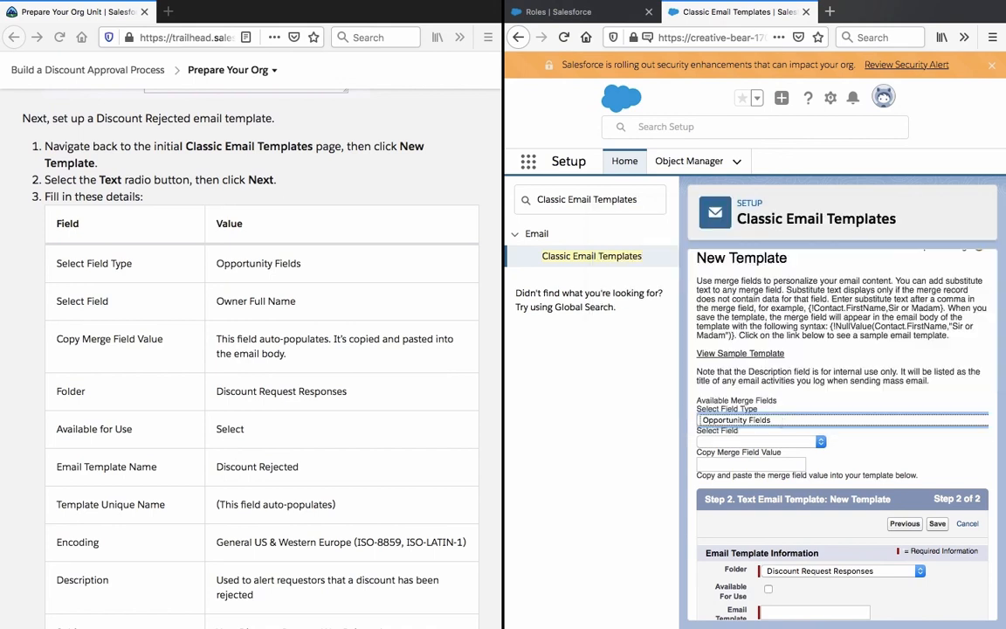
left_click(773, 441)
scroll(774, 419, "down", 5)
scroll(760, 425, "down", 4)
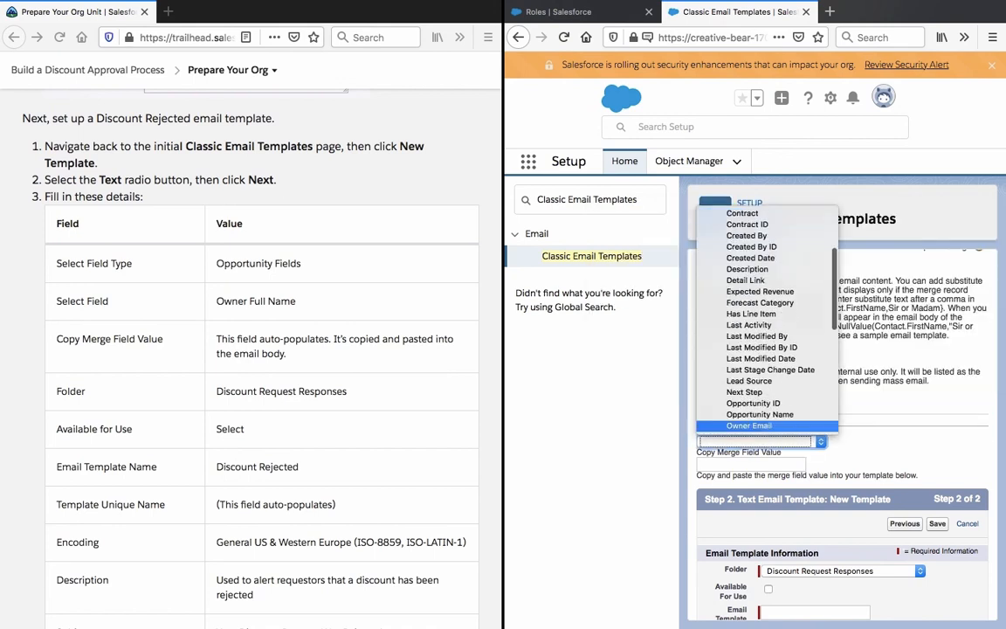
left_click(757, 425)
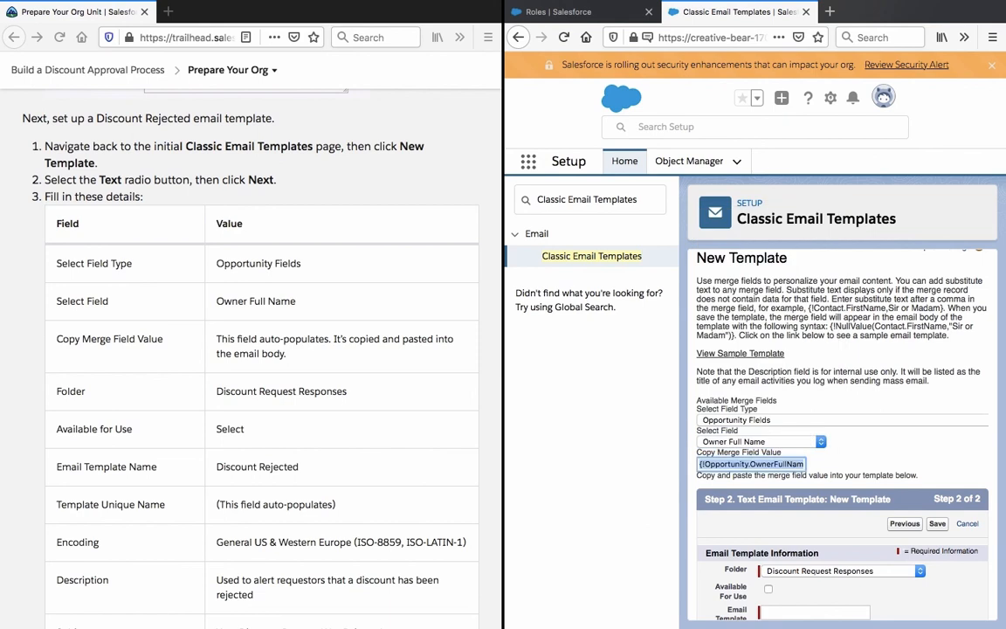
scroll(839, 419, "down", 5)
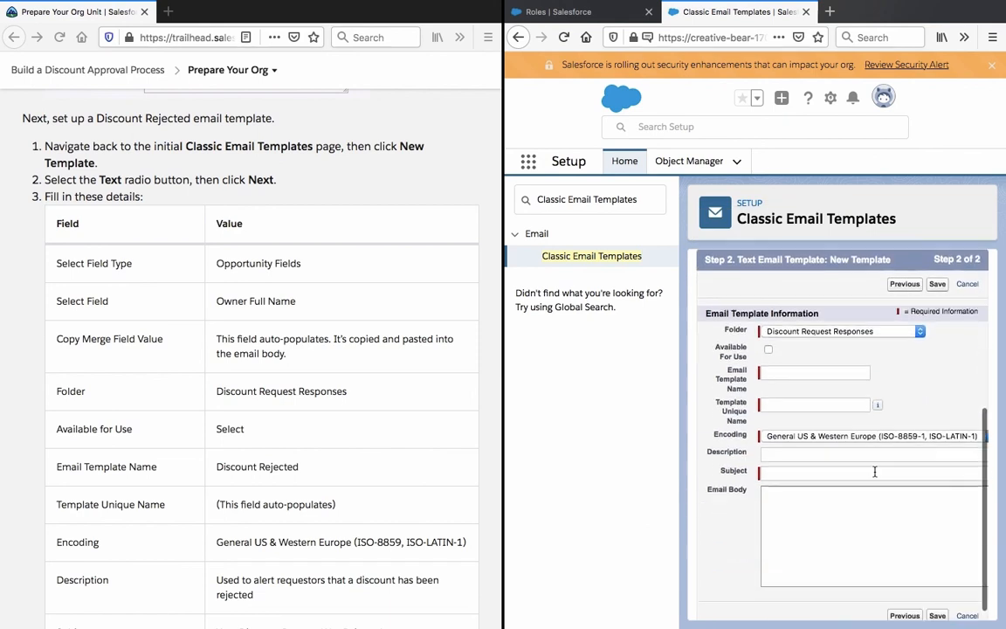
left_click(769, 351)
Step: Name the template 'Discount Rejected', letting the unique name fill in
triple_click(273, 468)
right_click(273, 468)
left_click(290, 472)
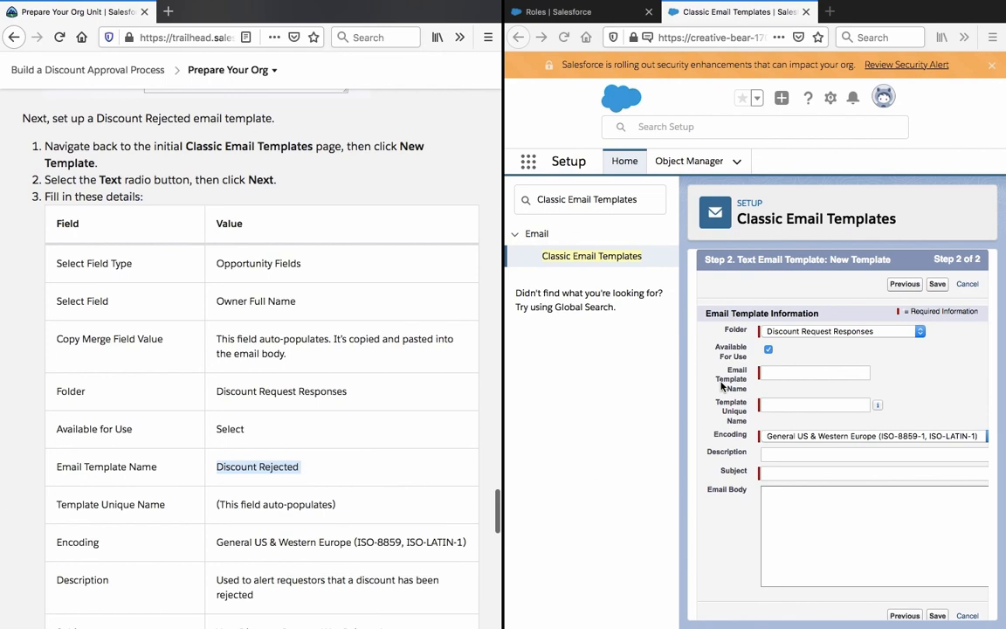
left_click(796, 375)
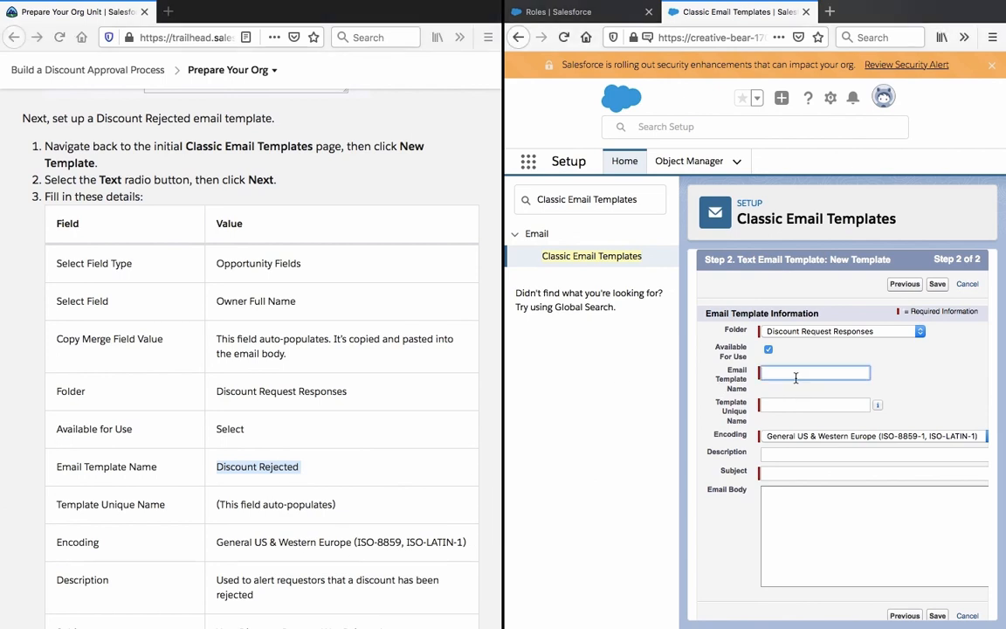
key("ctrl+v")
left_click(815, 397)
Step: Paste the rejection description from Trailhead into the Description field
left_click(835, 508)
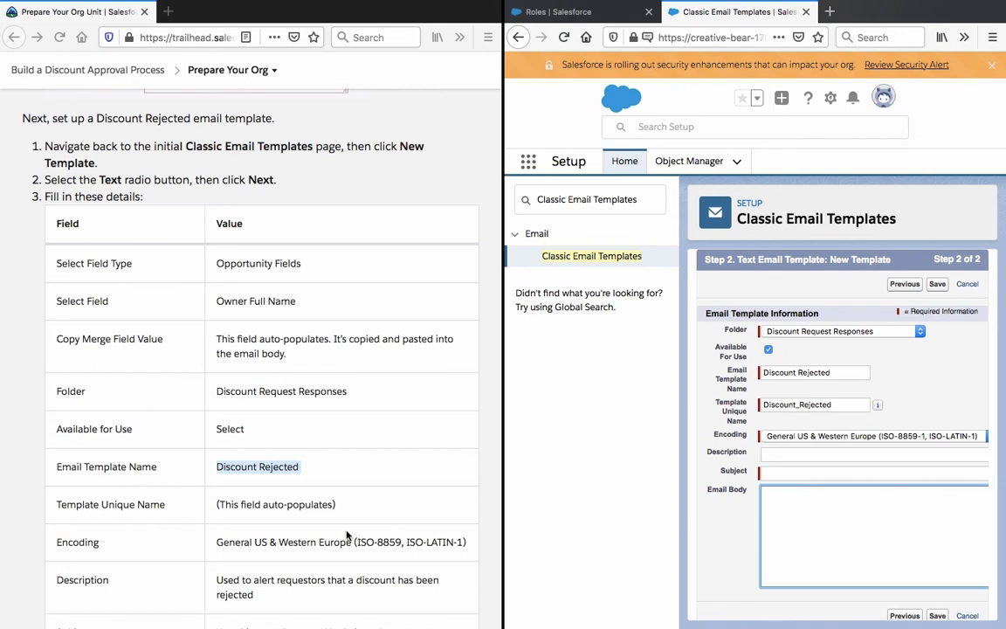
scroll(348, 551, "down", 2)
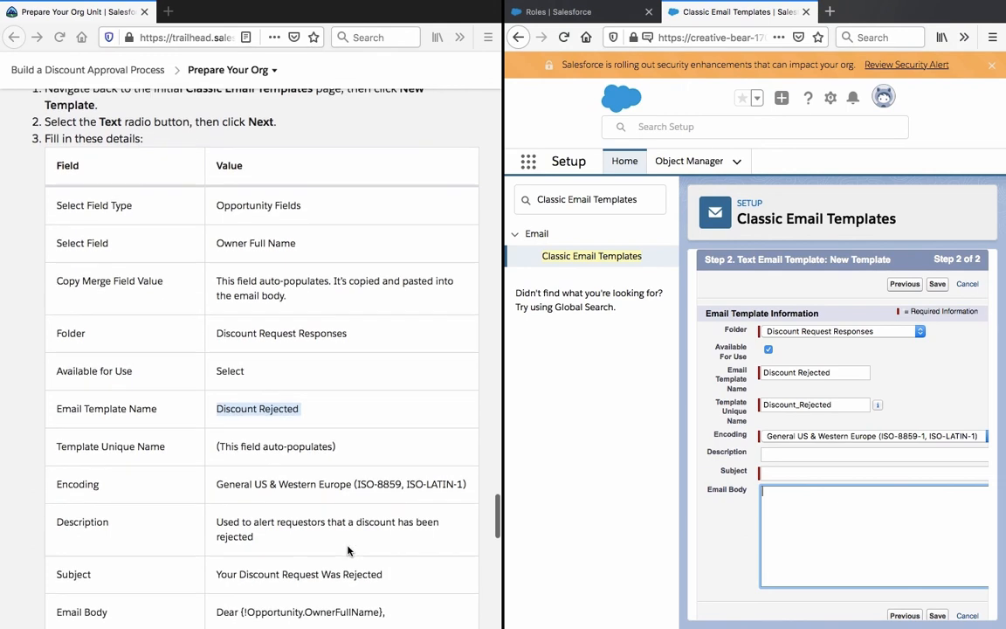
scroll(348, 550, "down", 1)
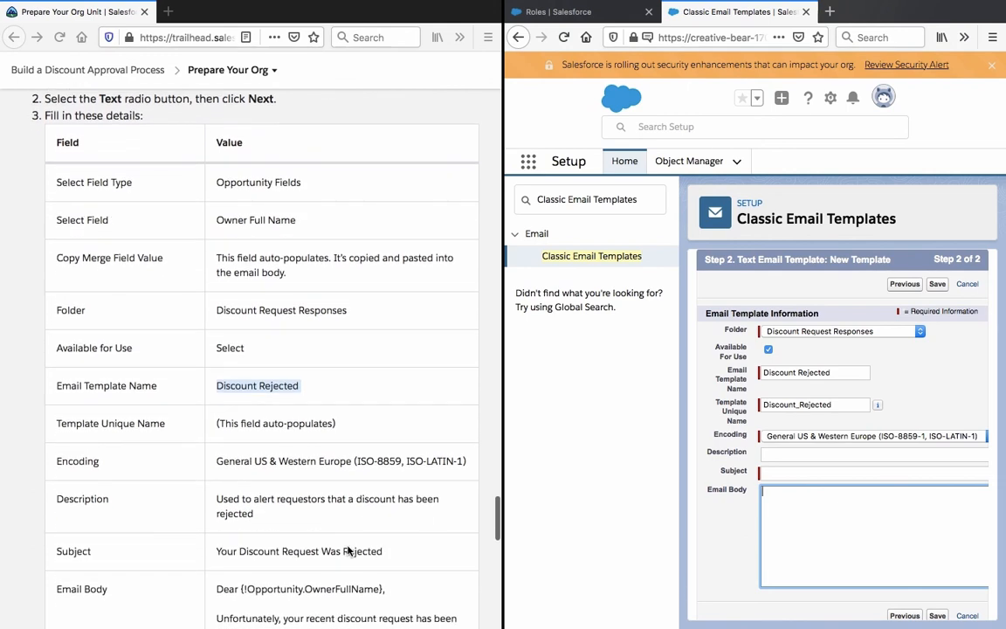
triple_click(355, 514)
right_click(355, 515)
left_click(371, 521)
left_click(858, 449)
key("super+v")
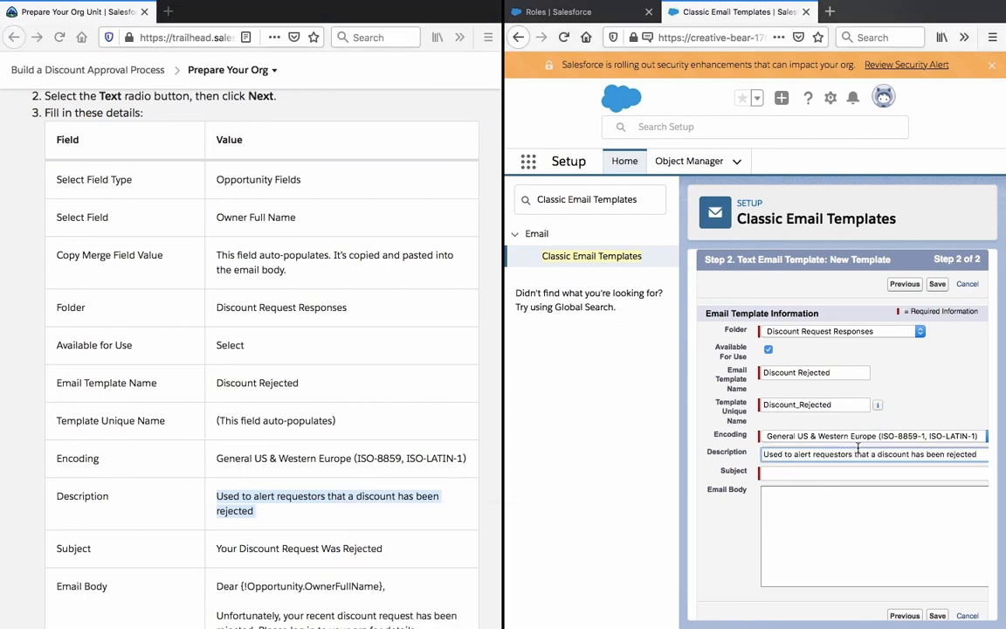
Step: Set the subject to 'Your Discount Request Was Rejected'
scroll(444, 563, "down", 3)
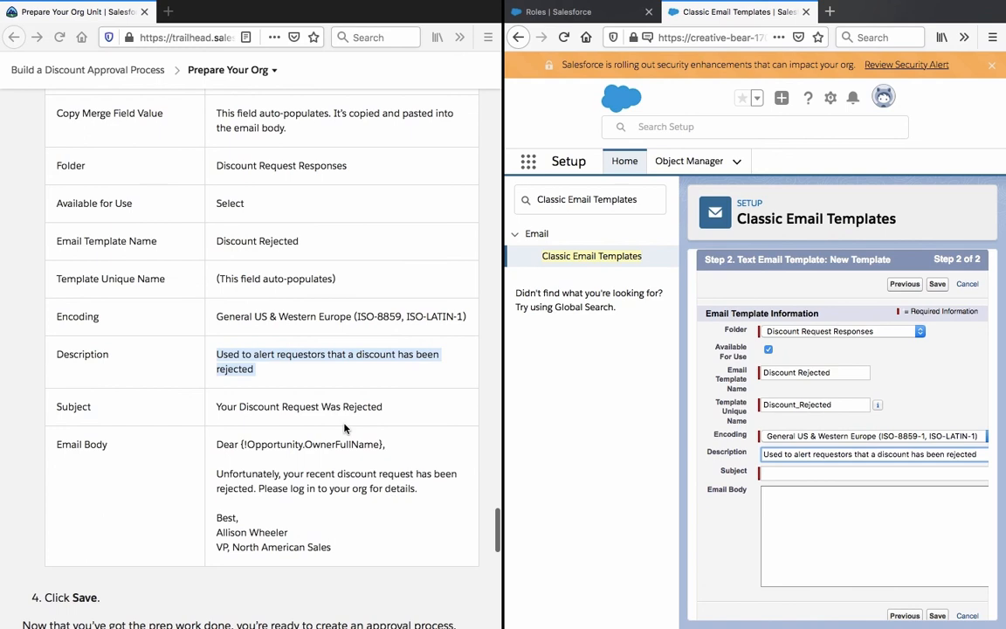
triple_click(336, 405)
right_click(336, 402)
left_click(355, 407)
left_click(780, 472)
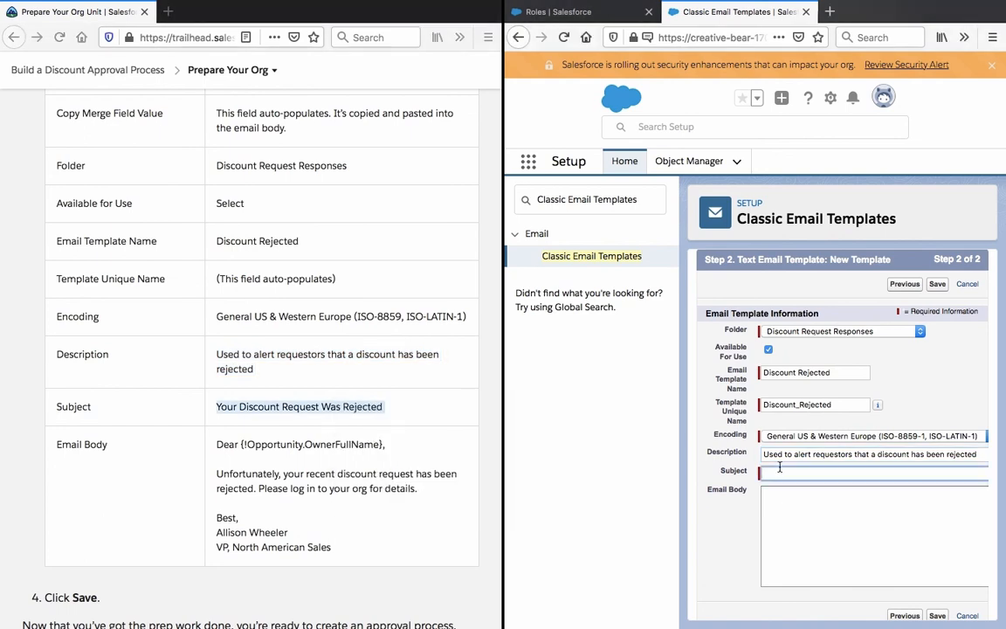
key("ctrl+v")
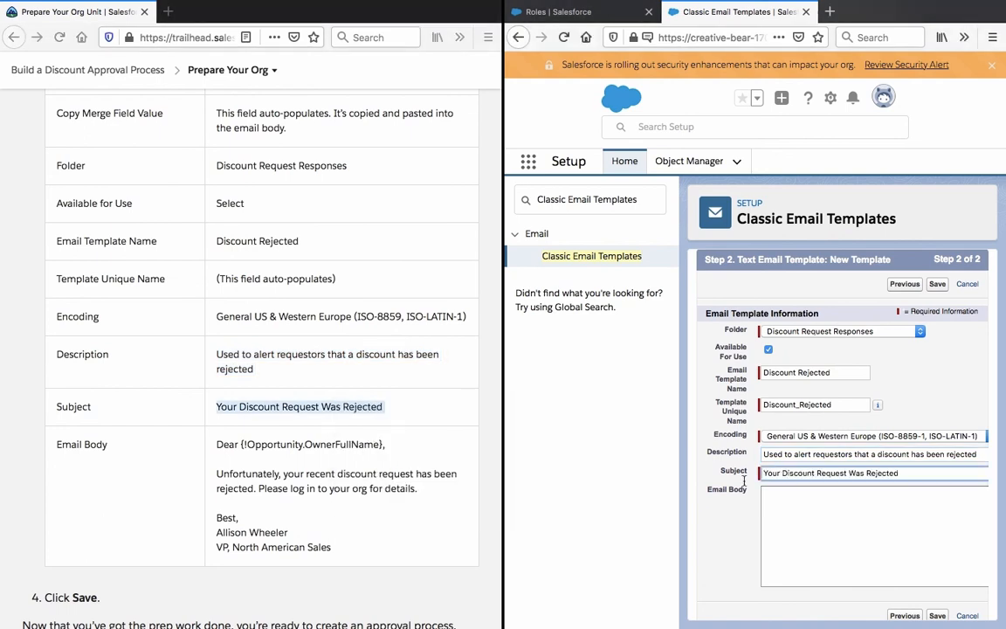
Step: Paste the rejection message into the email body and save the template
left_click(406, 533)
left_click_drag(359, 557, 207, 443)
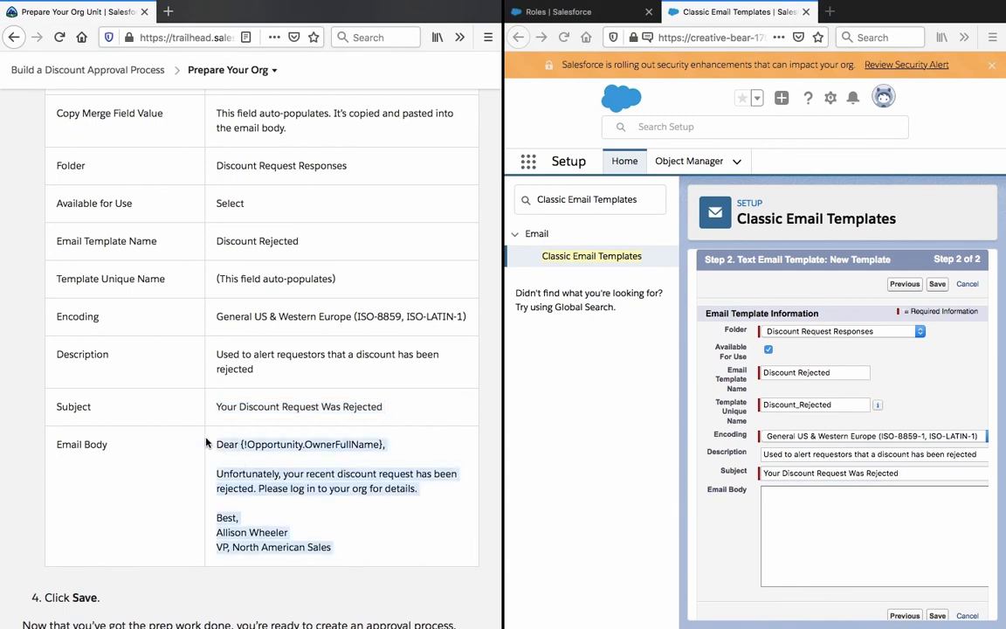
left_click(953, 542)
key("ctrl+v")
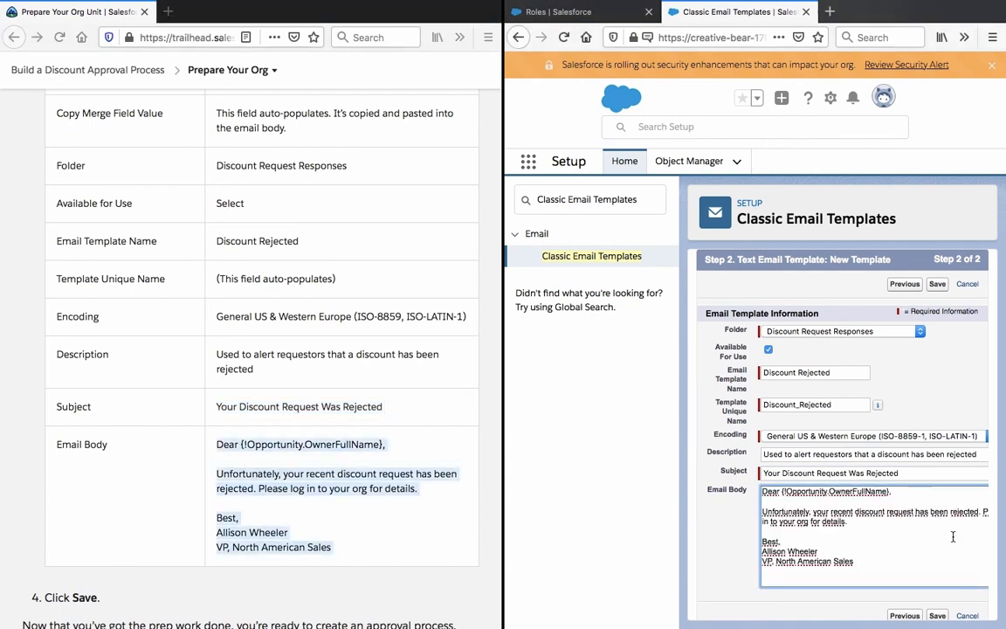
left_click(937, 615)
Step: Have Trailhead verify the Prepare Your Org step to earn the 100 points
scroll(371, 432, "down", 3)
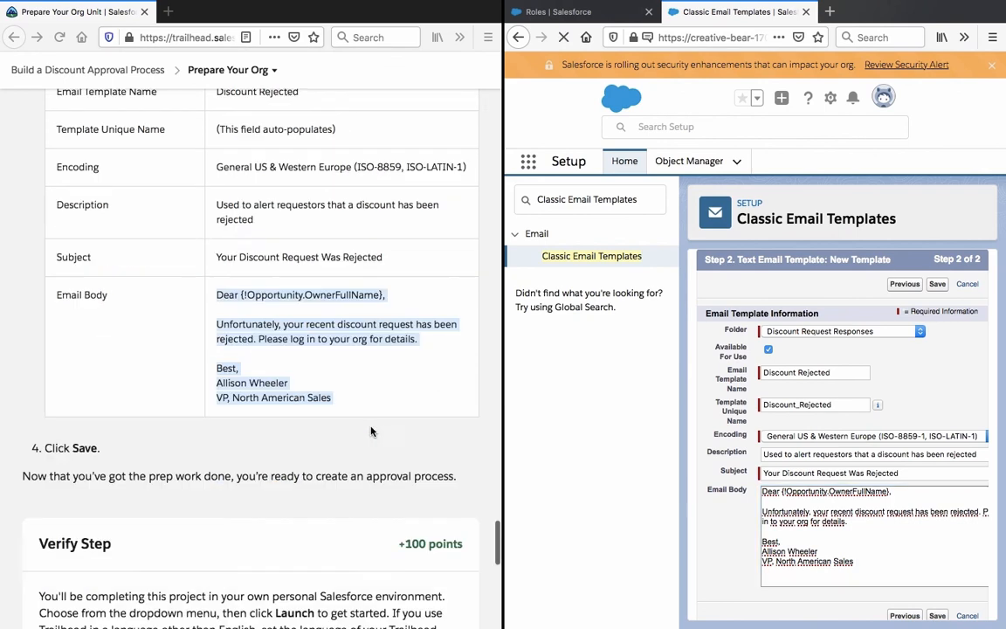
scroll(370, 432, "down", 5)
scroll(370, 431, "up", 4)
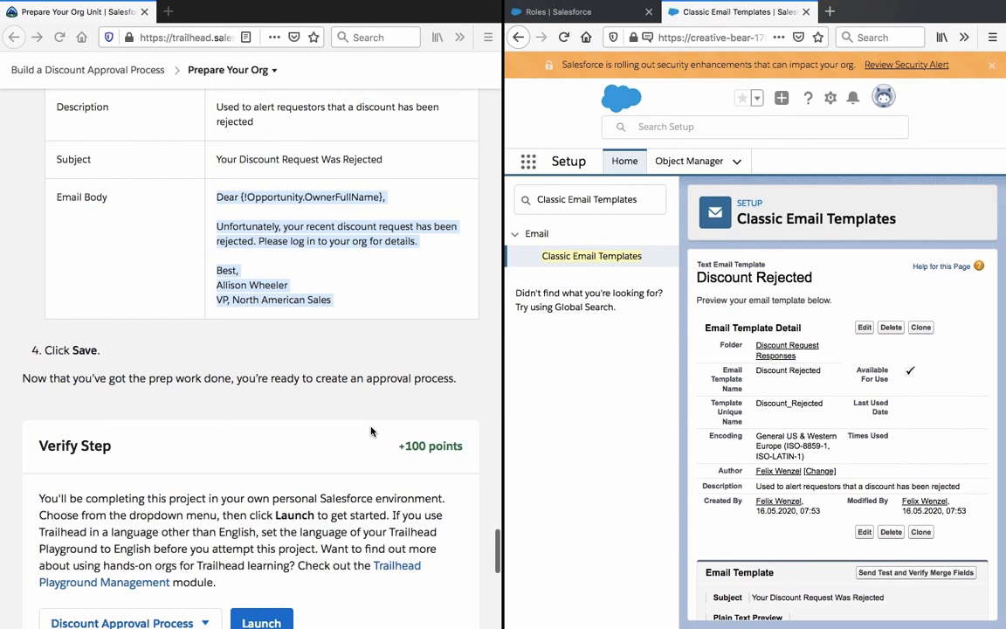
scroll(370, 432, "up", 5)
scroll(364, 388, "down", 2)
scroll(364, 389, "up", 15)
scroll(365, 389, "up", 1)
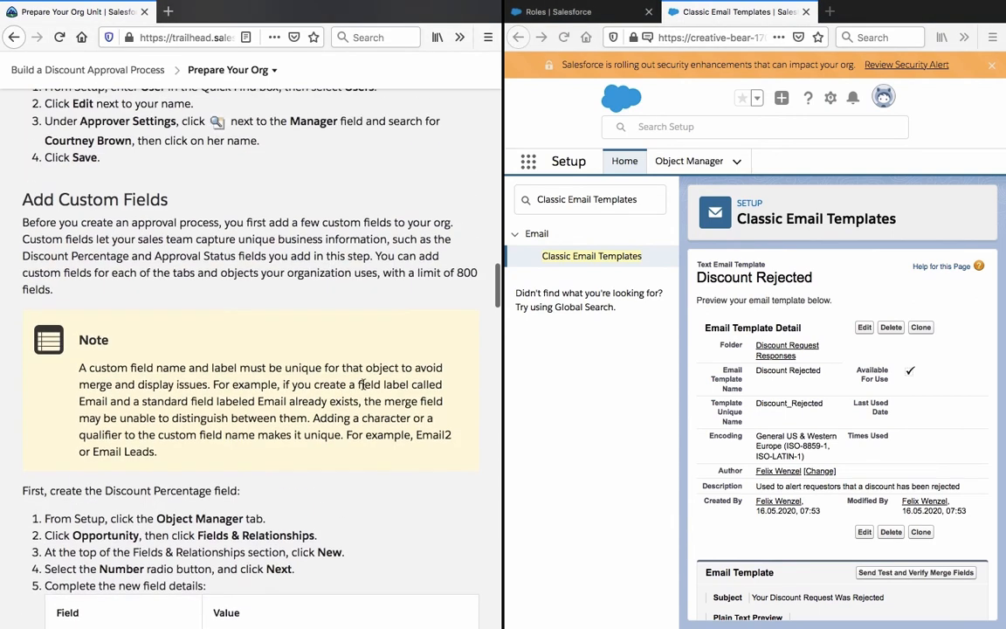
scroll(362, 385, "down", 1)
scroll(365, 389, "up", 16)
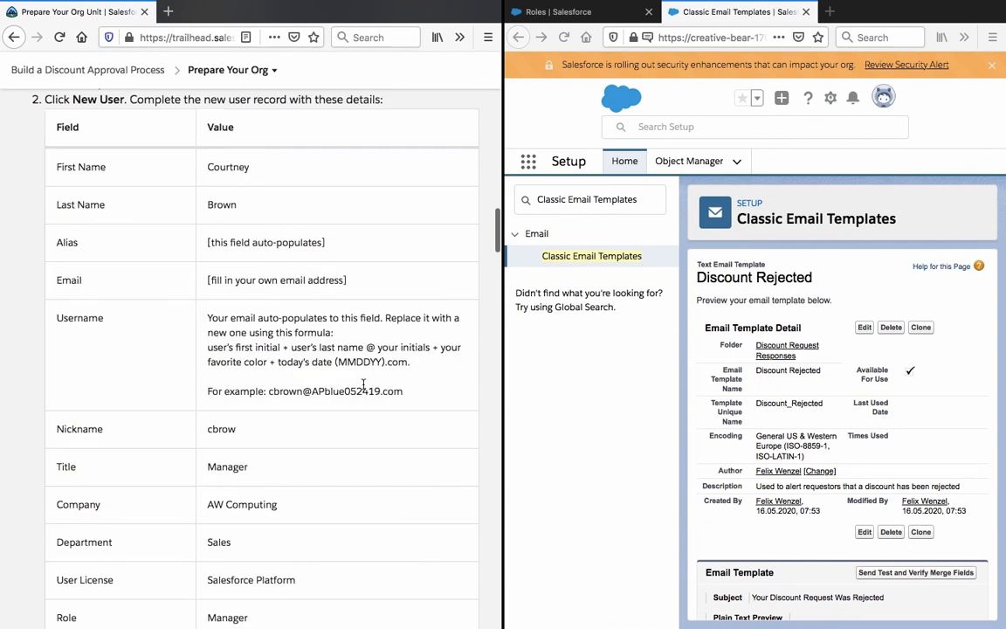
scroll(364, 388, "up", 7)
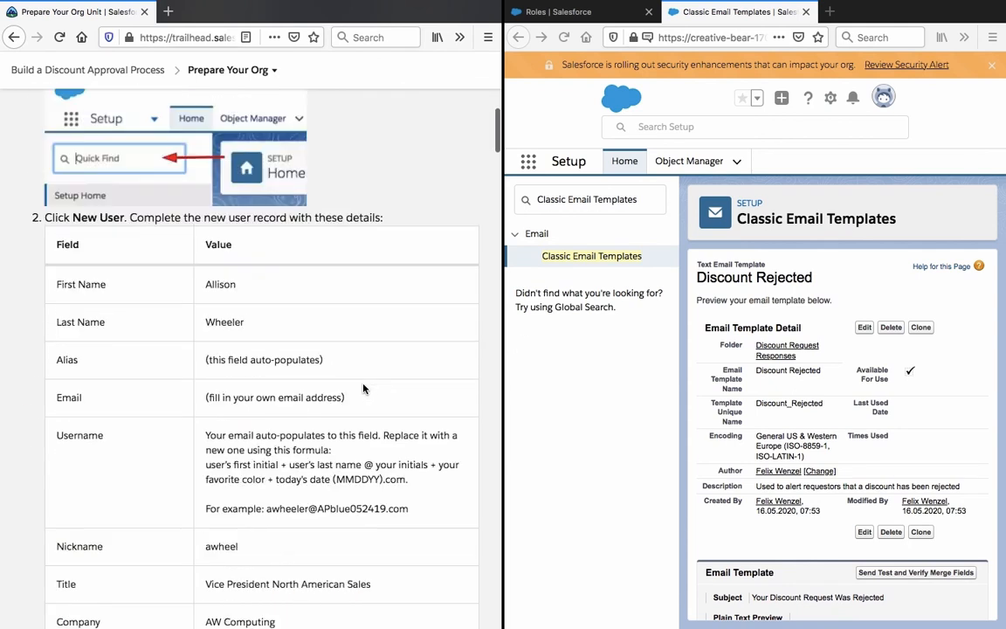
scroll(364, 389, "down", 6)
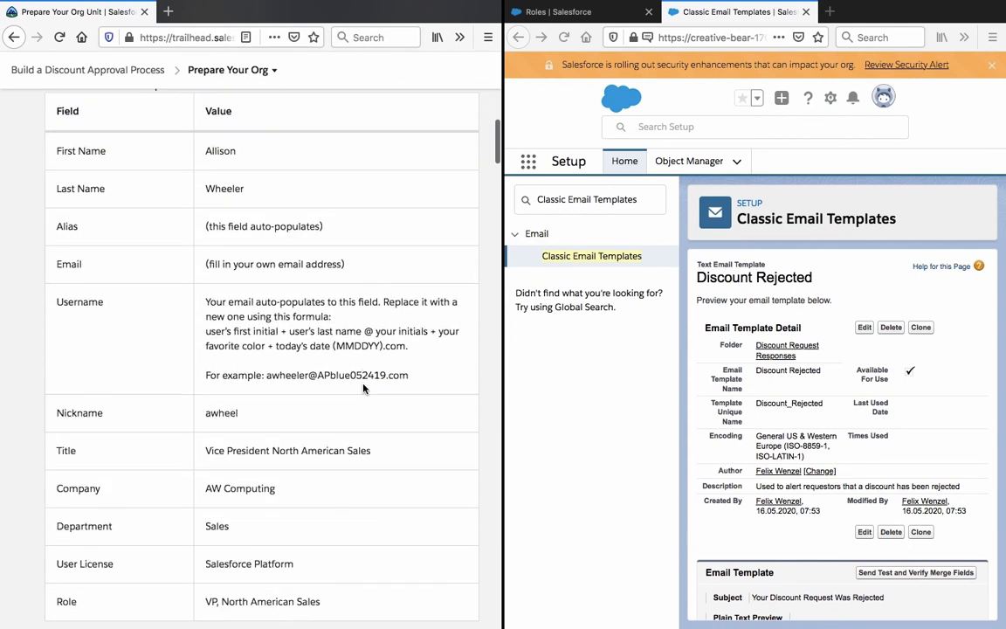
scroll(364, 388, "up", 10)
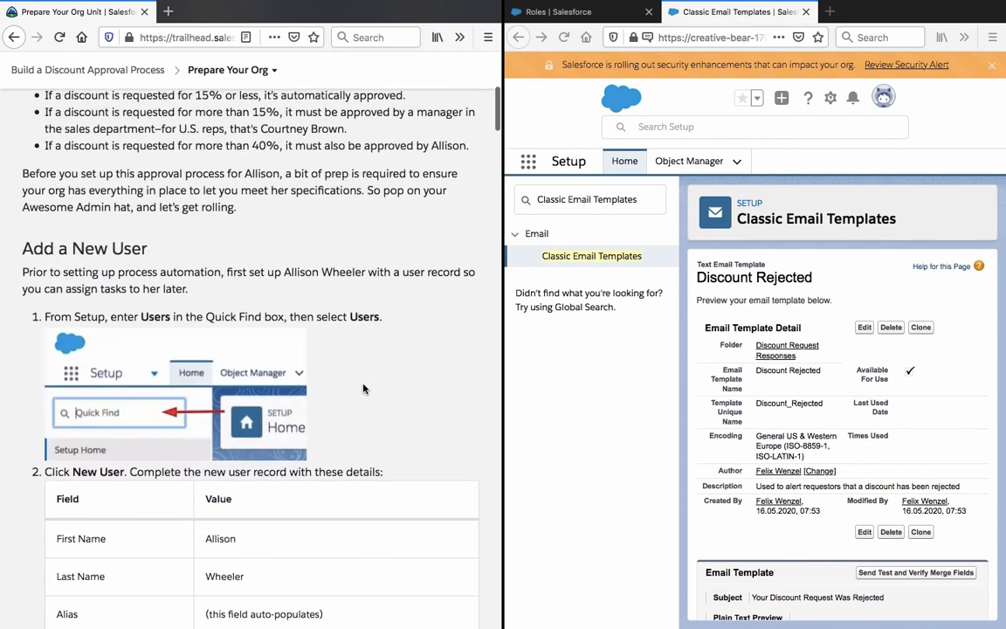
scroll(365, 388, "down", 4)
scroll(364, 388, "down", 10)
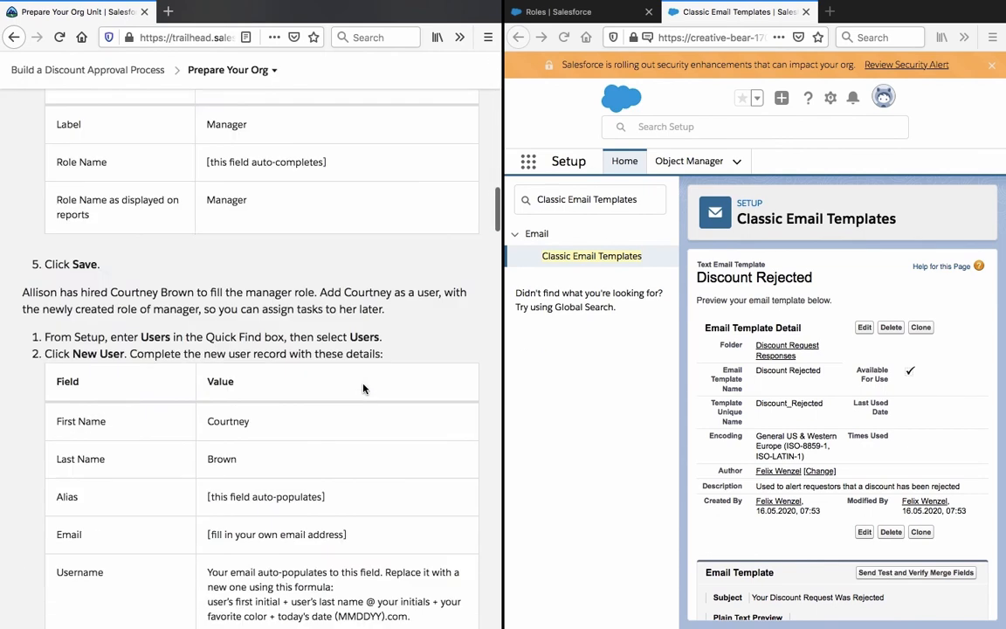
scroll(364, 389, "up", 10)
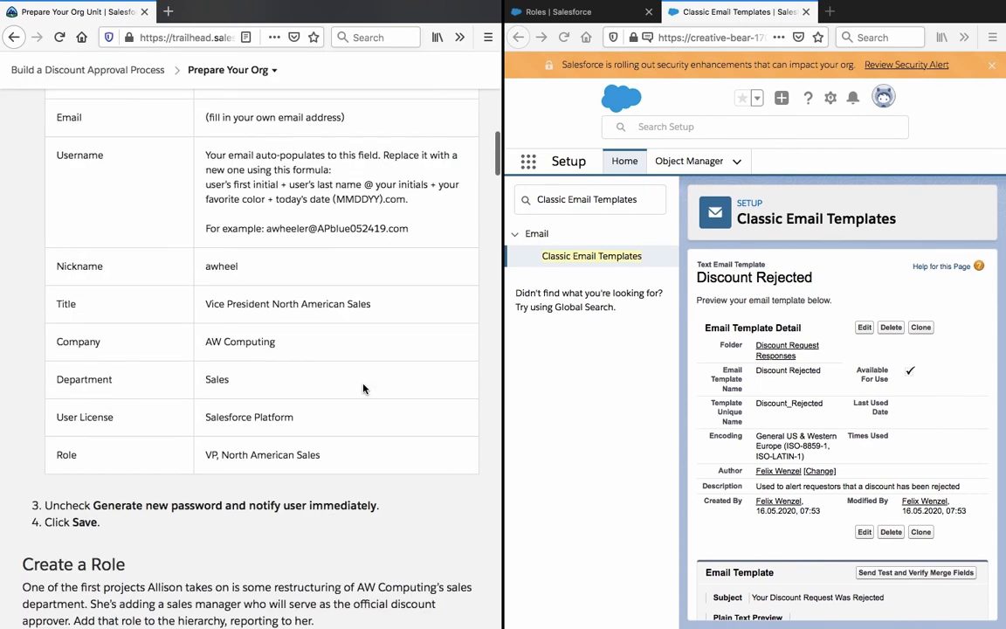
scroll(364, 389, "down", 4)
scroll(364, 389, "down", 8)
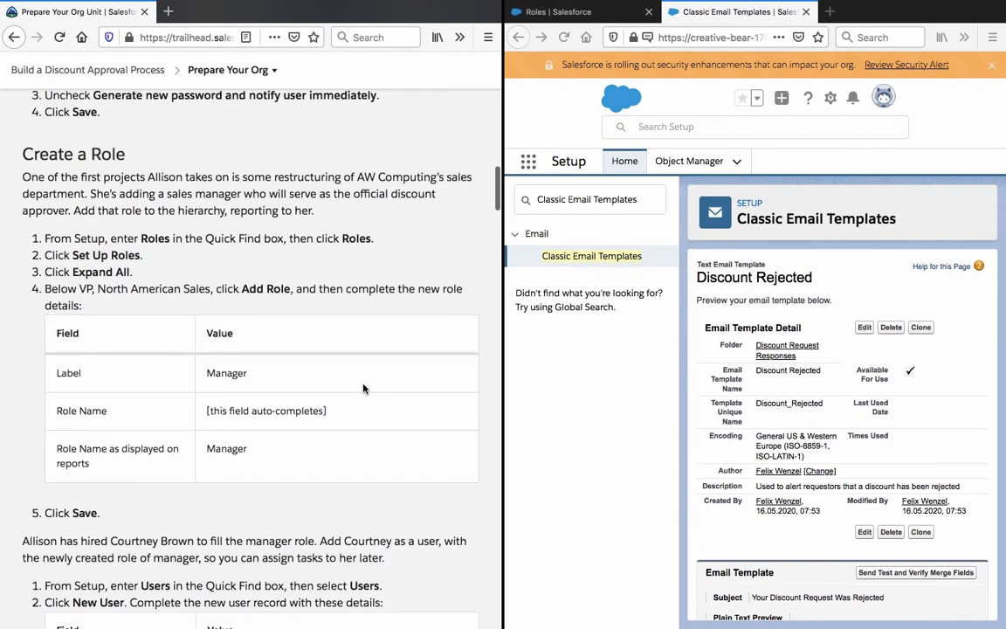
scroll(364, 389, "down", 10)
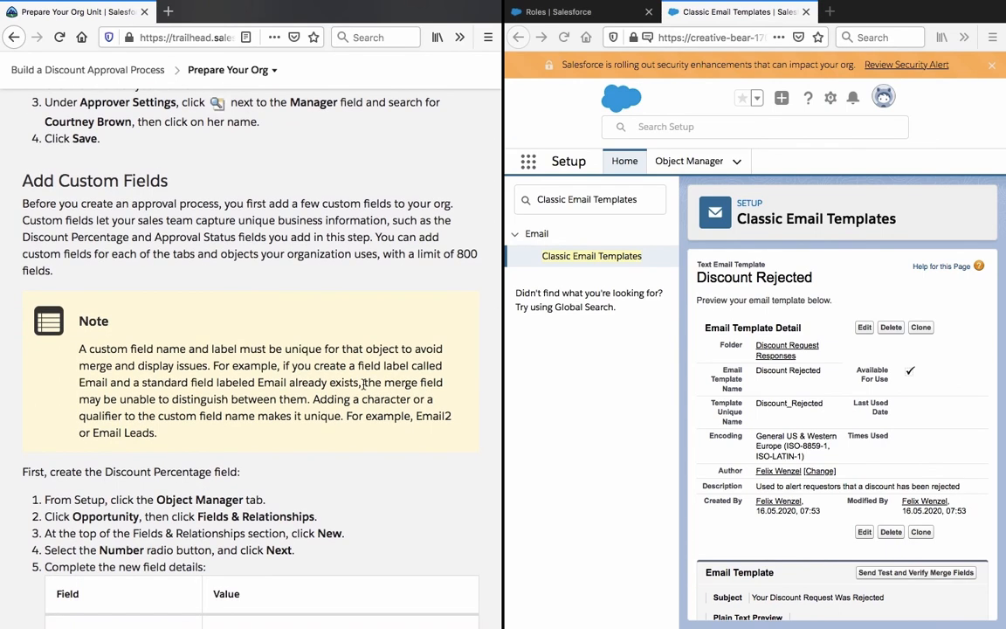
scroll(364, 386, "down", 5)
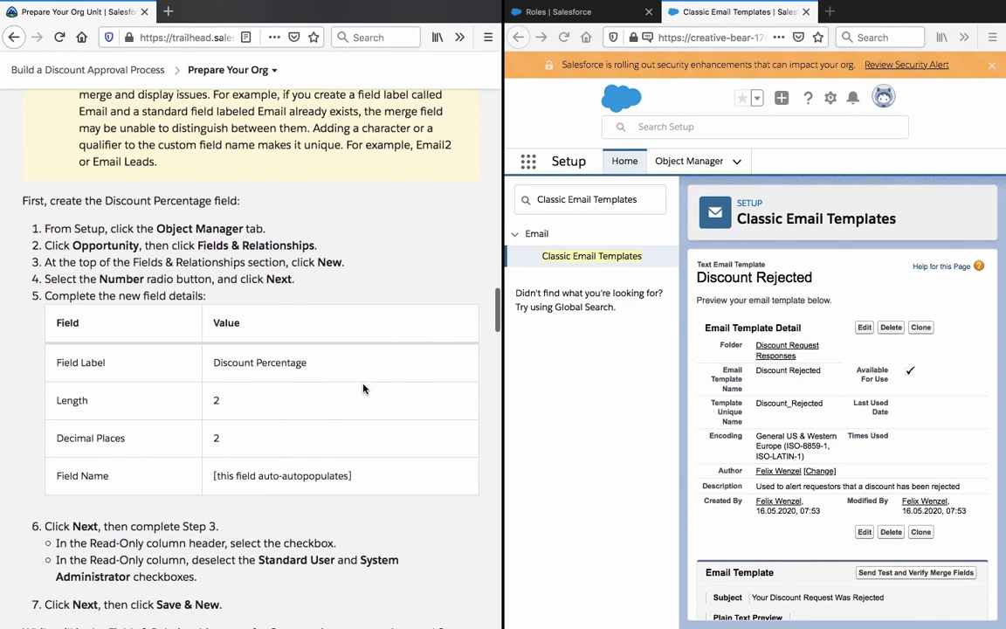
scroll(365, 388, "down", 1)
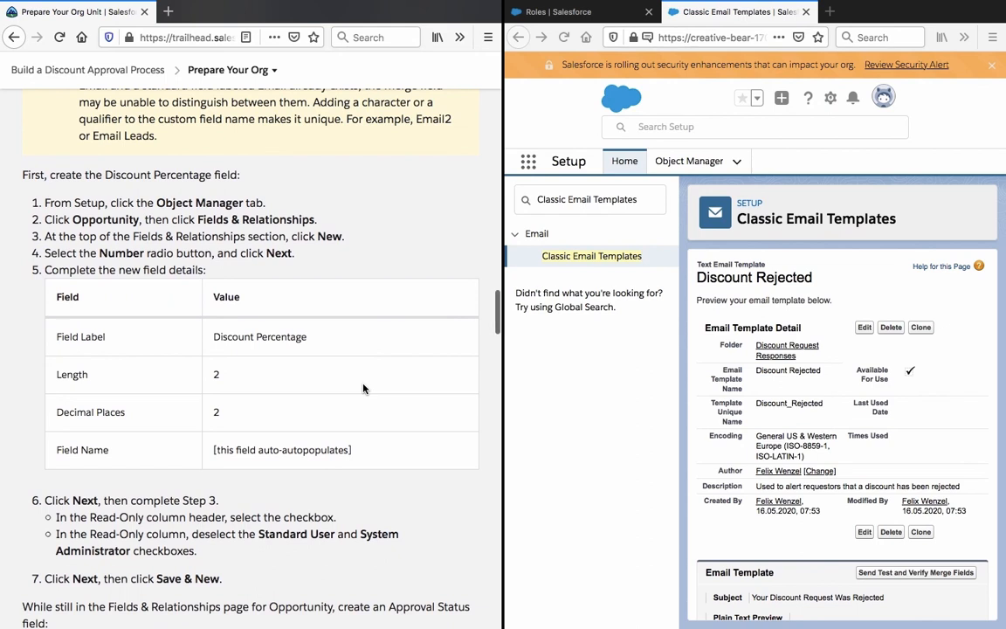
scroll(364, 388, "down", 3)
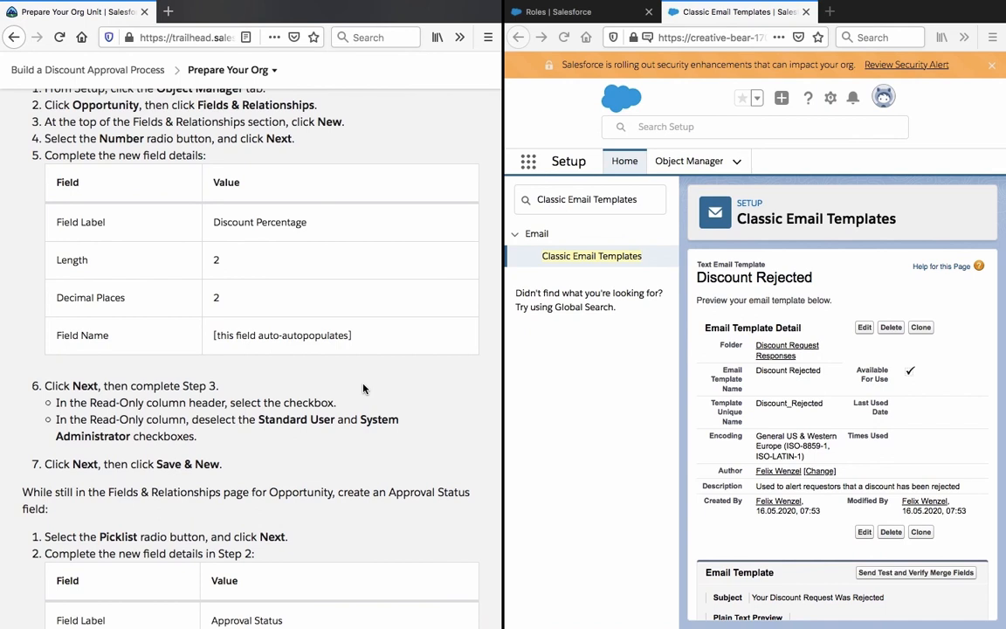
scroll(364, 388, "up", 5)
scroll(365, 388, "down", 3)
scroll(364, 387, "down", 8)
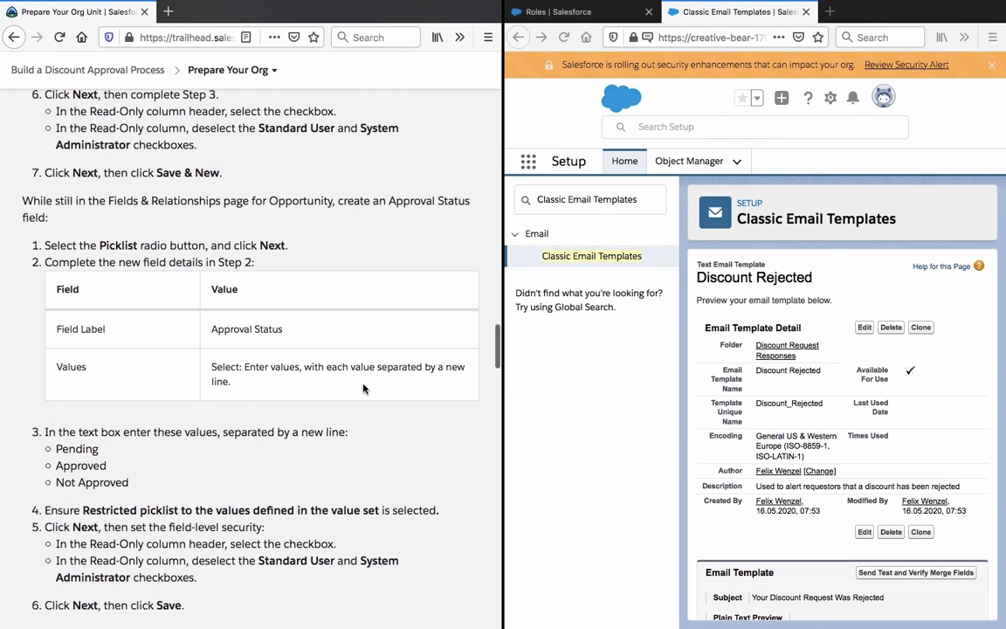
scroll(364, 388, "up", 1)
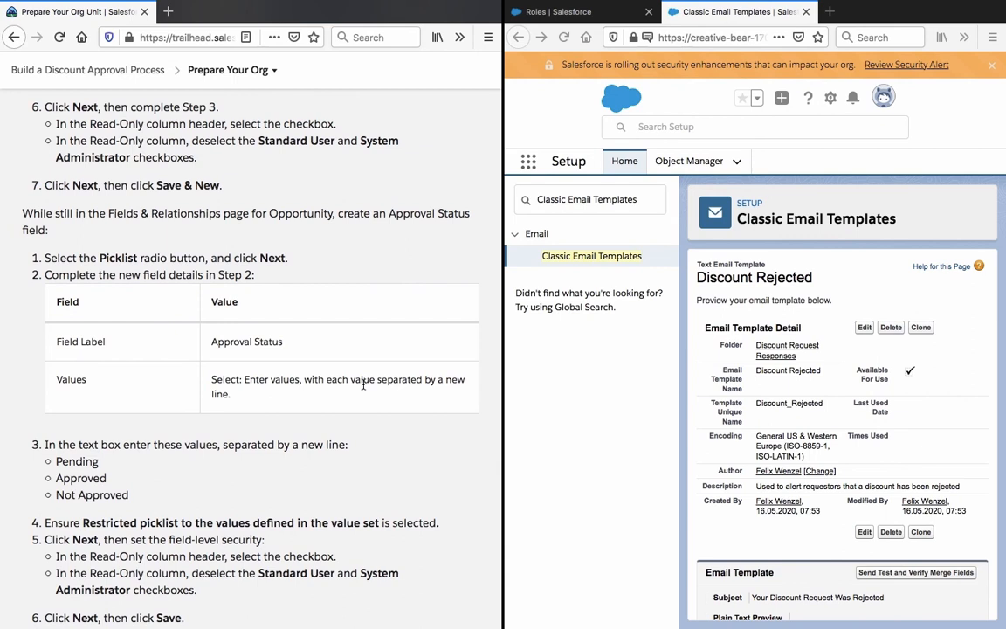
scroll(363, 385, "down", 3)
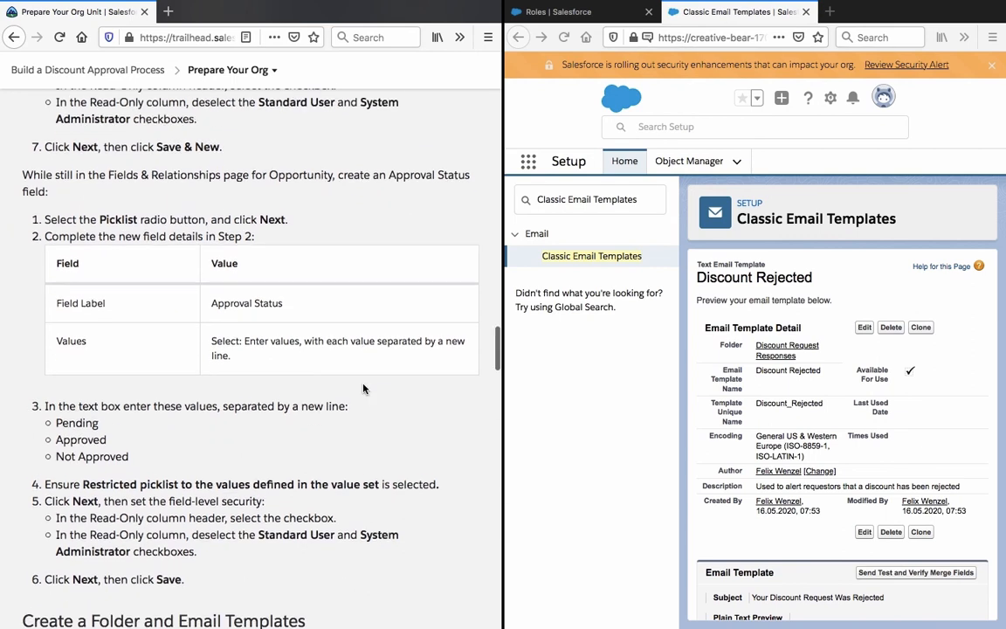
scroll(363, 388, "down", 5)
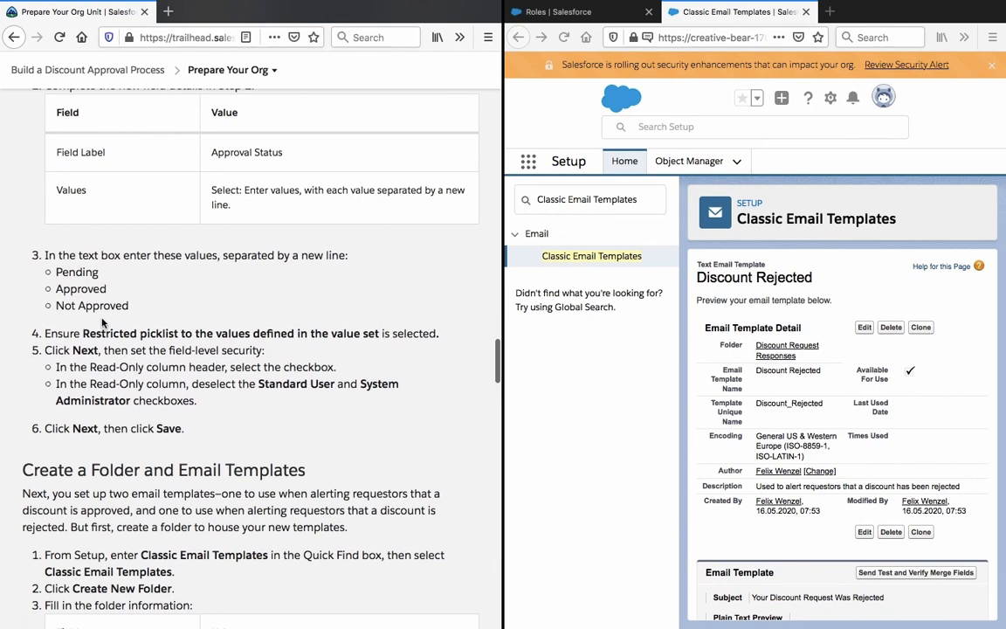
scroll(103, 323, "down", 3)
scroll(108, 326, "down", 5)
scroll(107, 326, "up", 5)
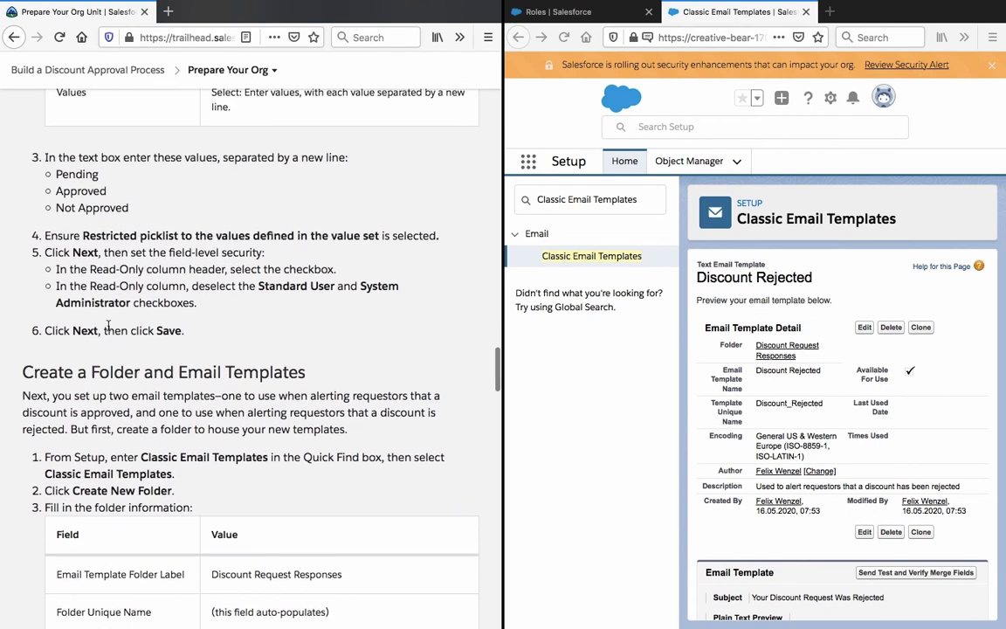
scroll(108, 326, "down", 20)
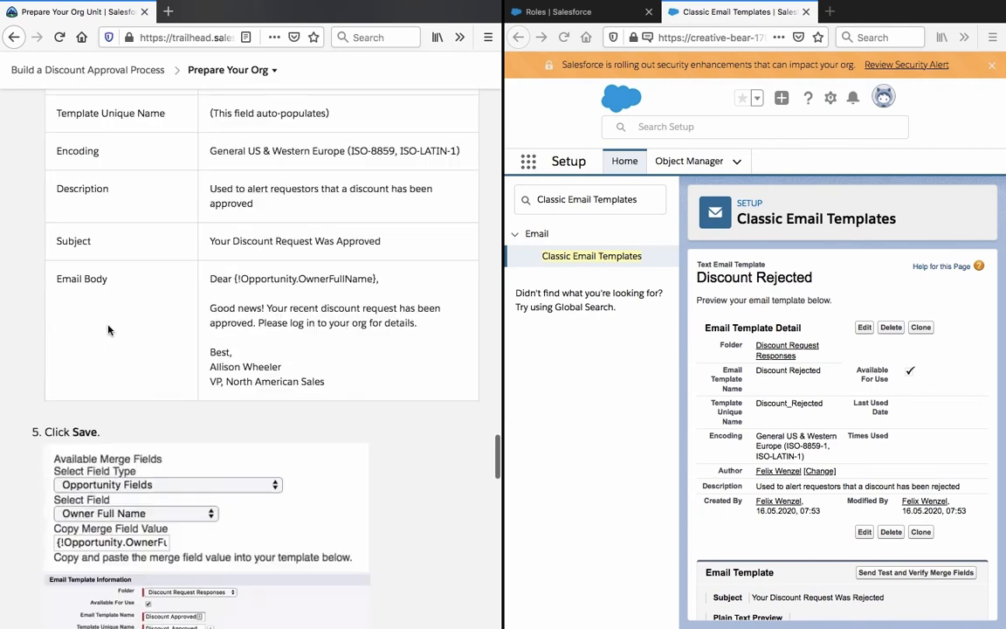
scroll(108, 330, "down", 10)
scroll(254, 337, "down", 12)
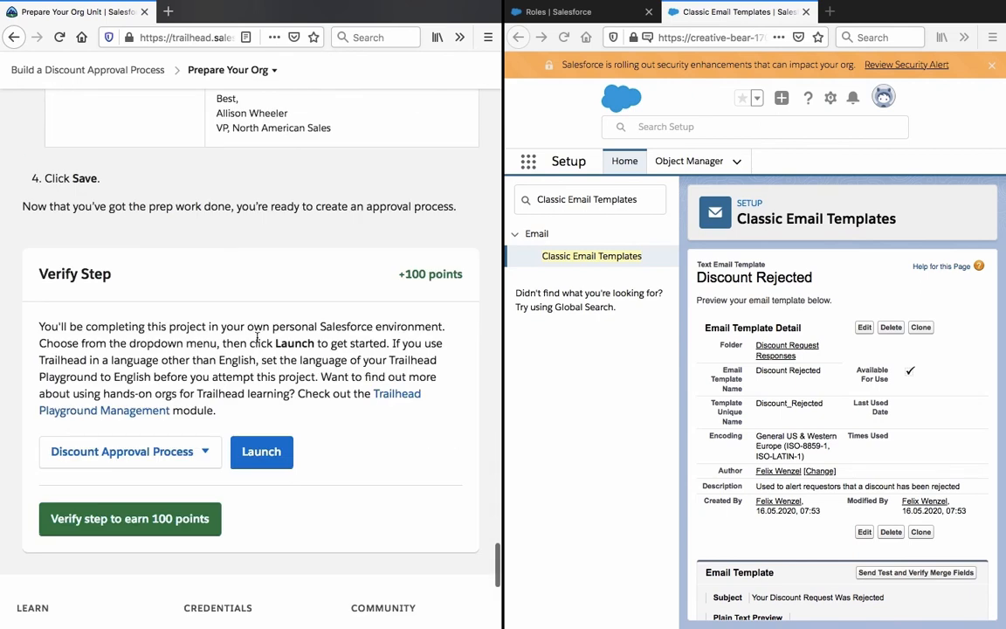
left_click(160, 521)
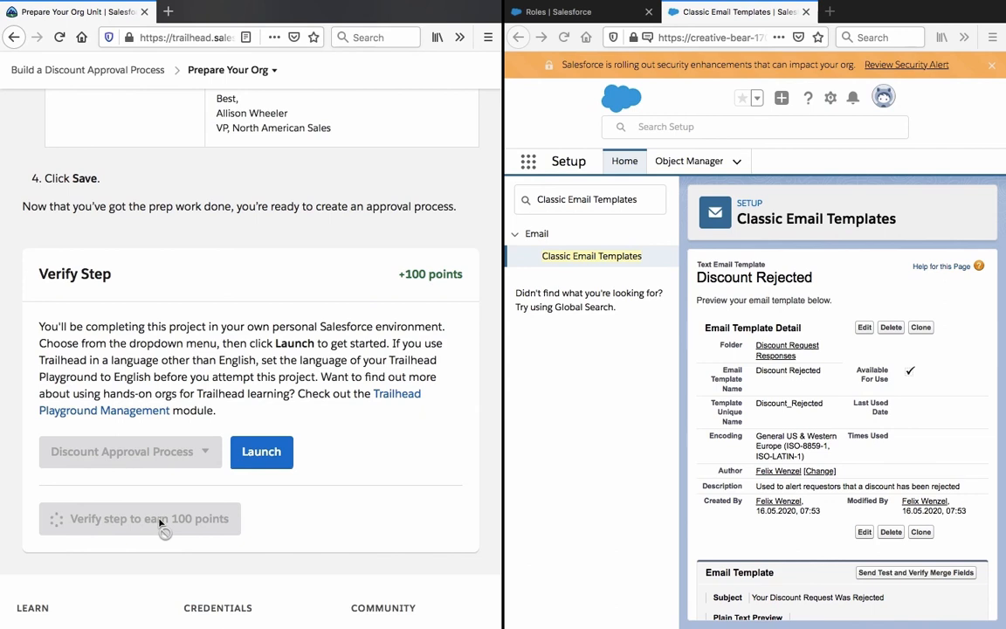